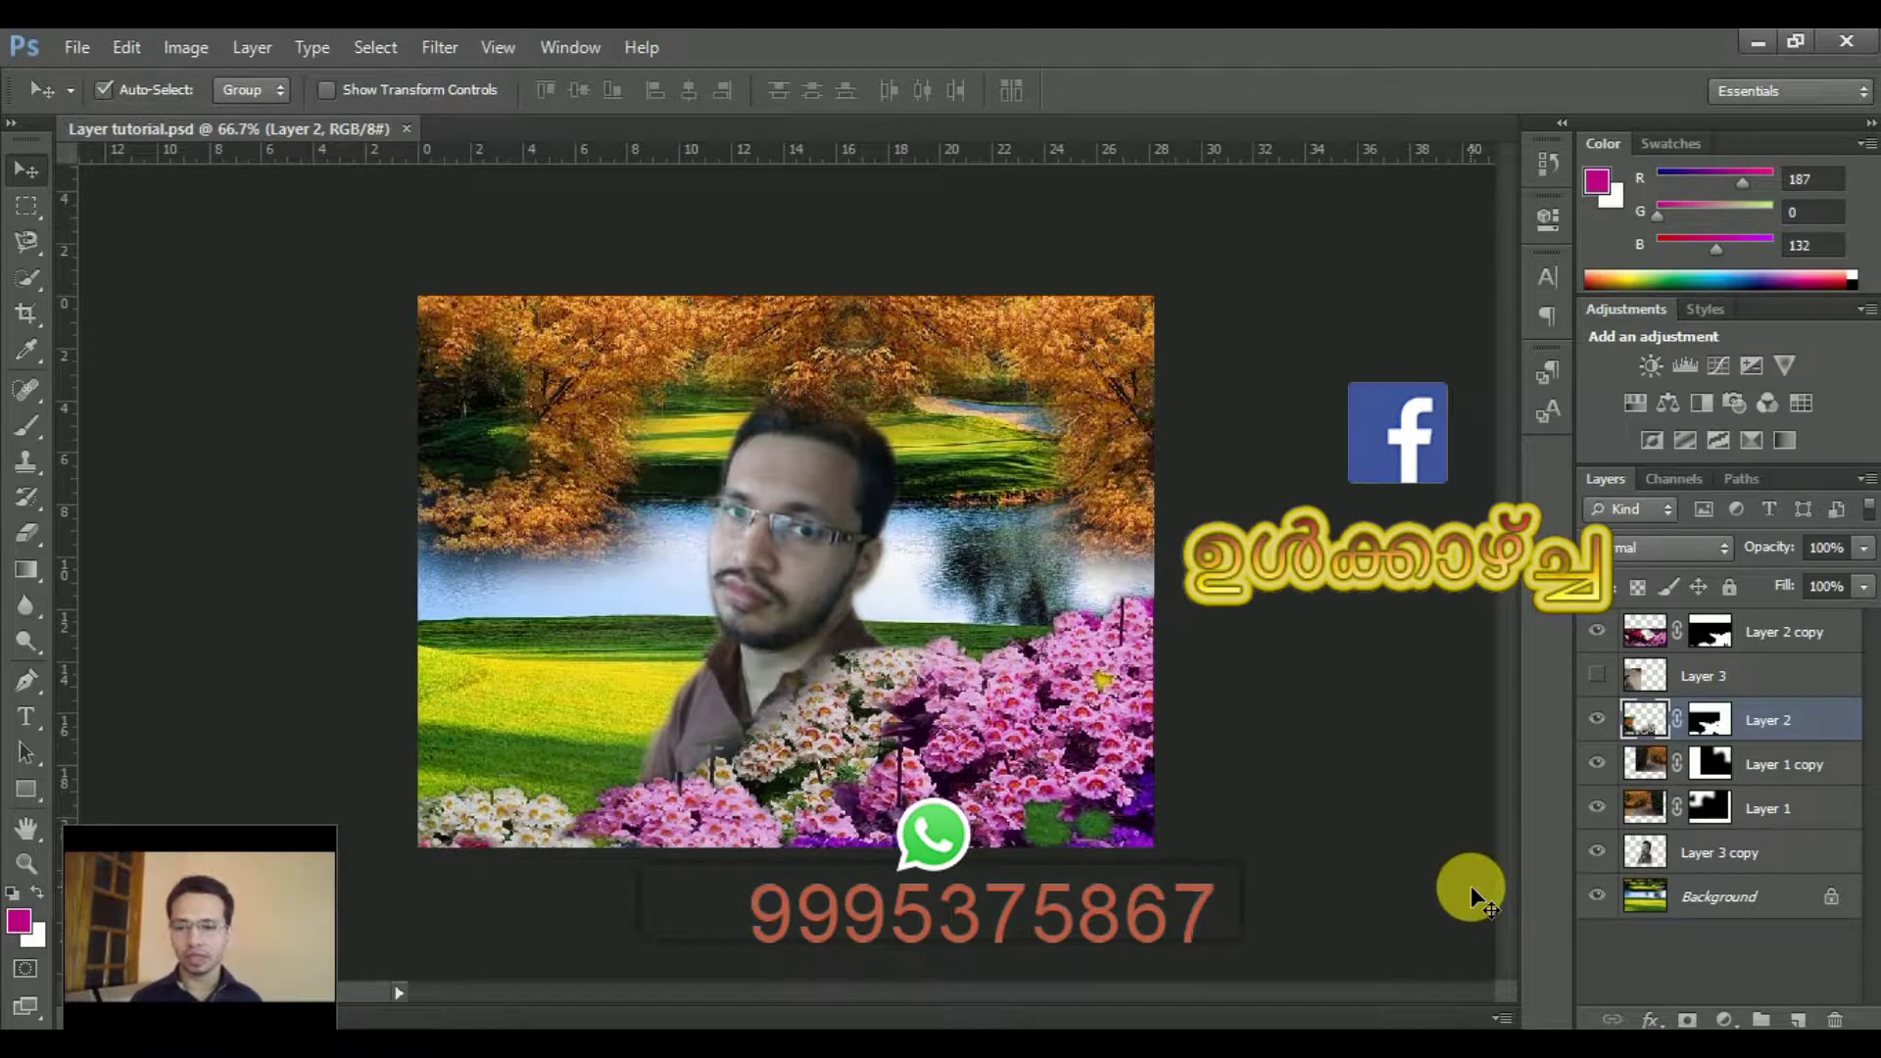
# Step: Select Layer 1 copy, then the Layer 3 copy portrait, and show the Window menu's panel list
pyautogui.click(1754, 766)
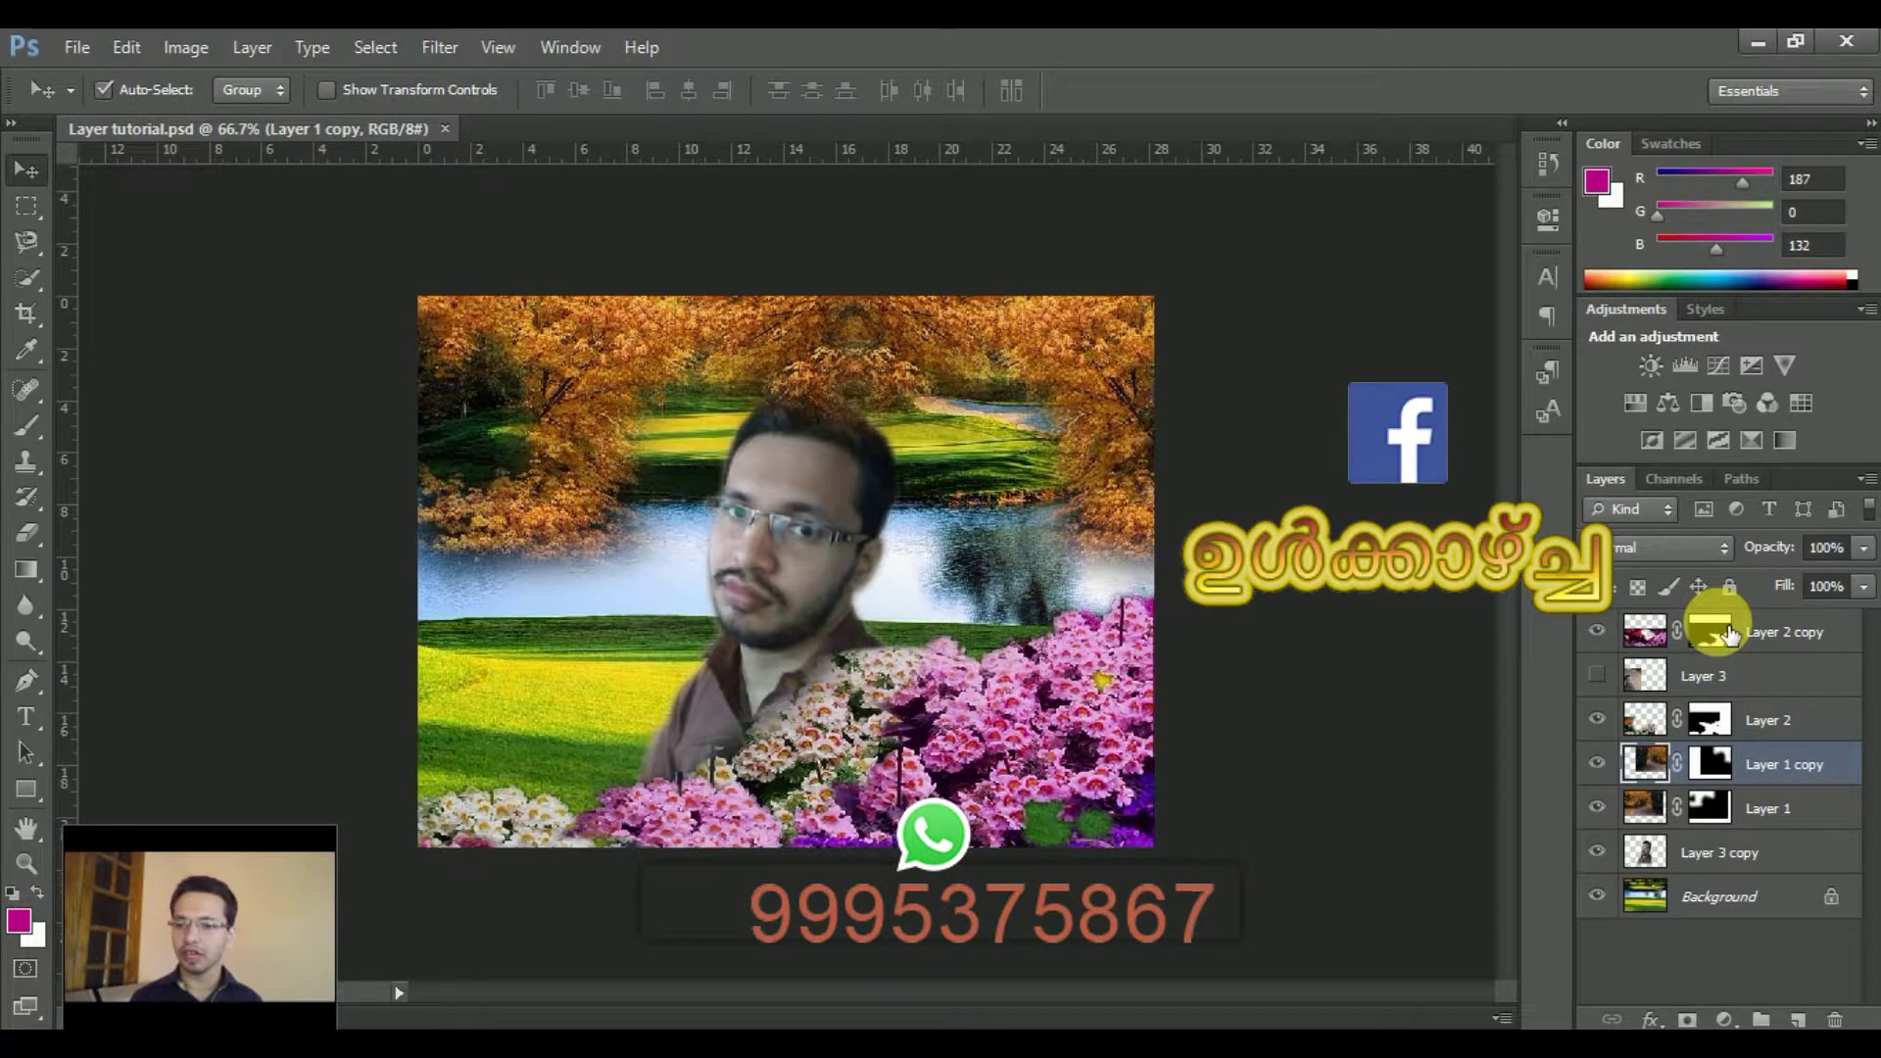
pyautogui.click(1754, 848)
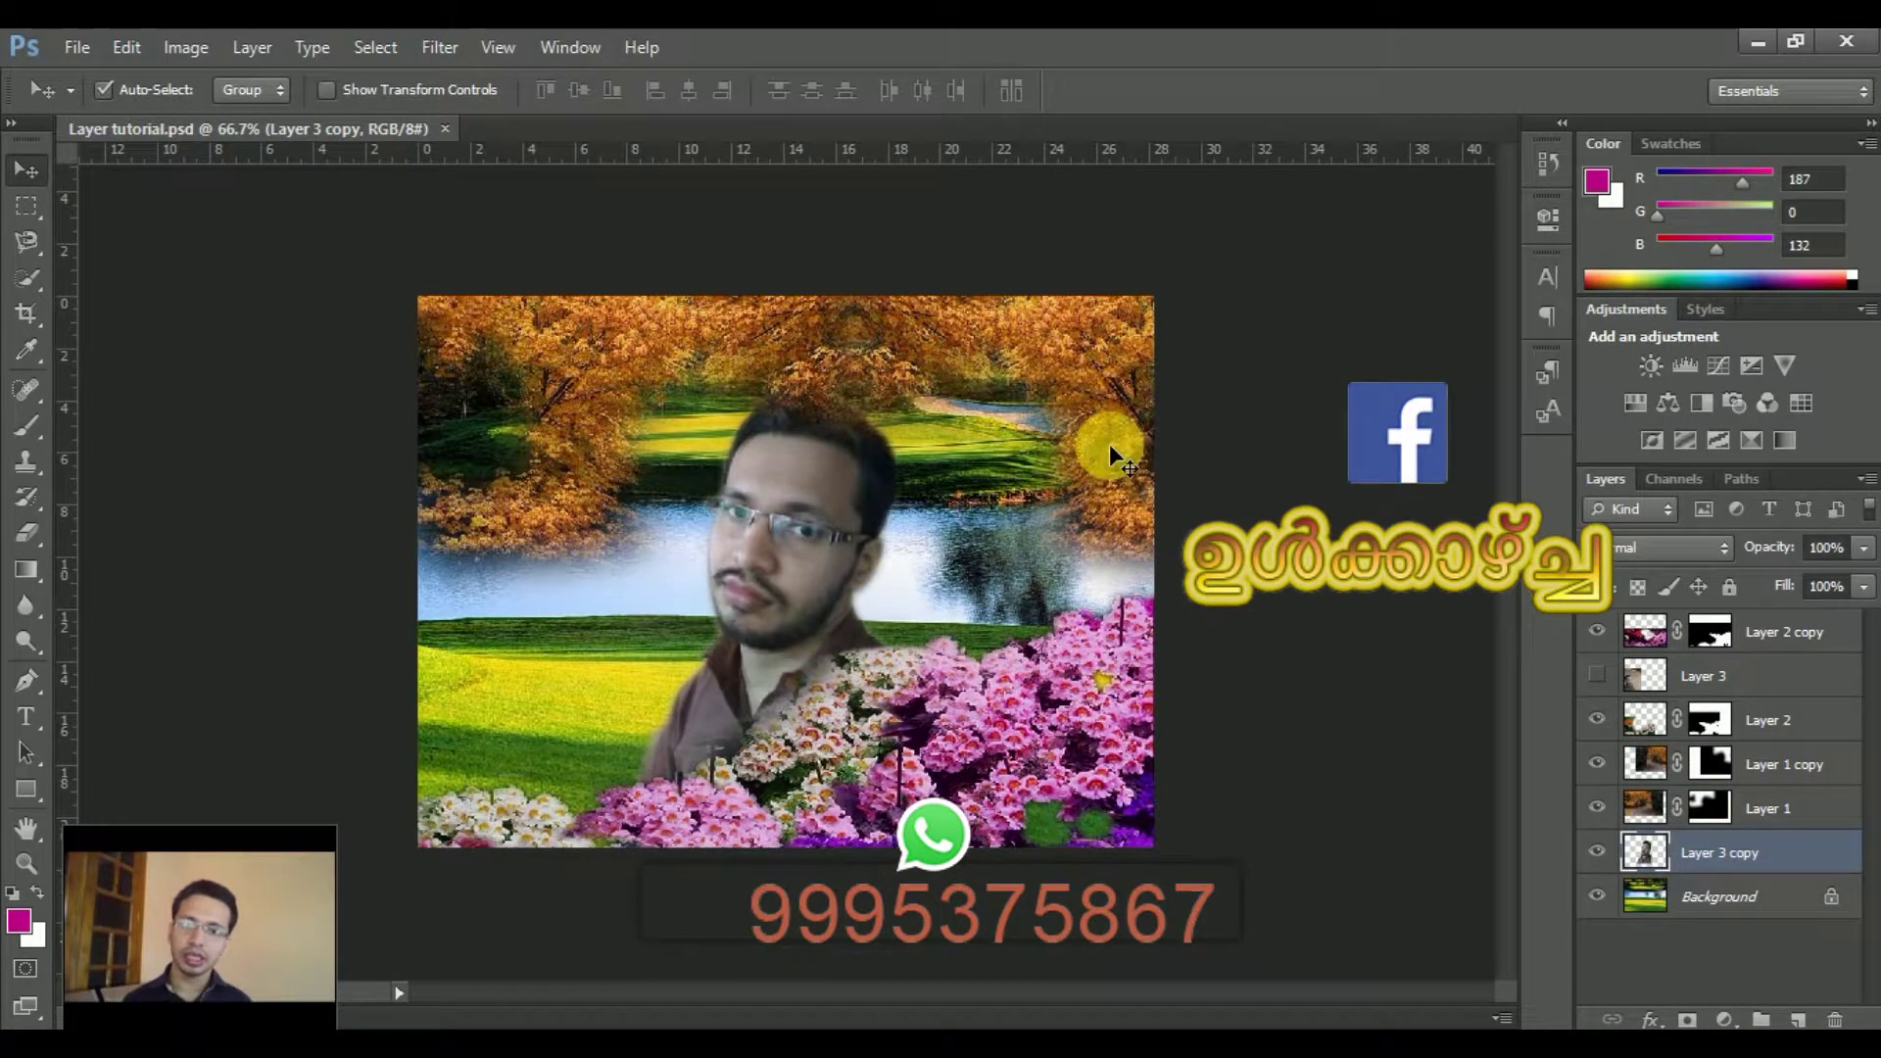
pyautogui.click(568, 49)
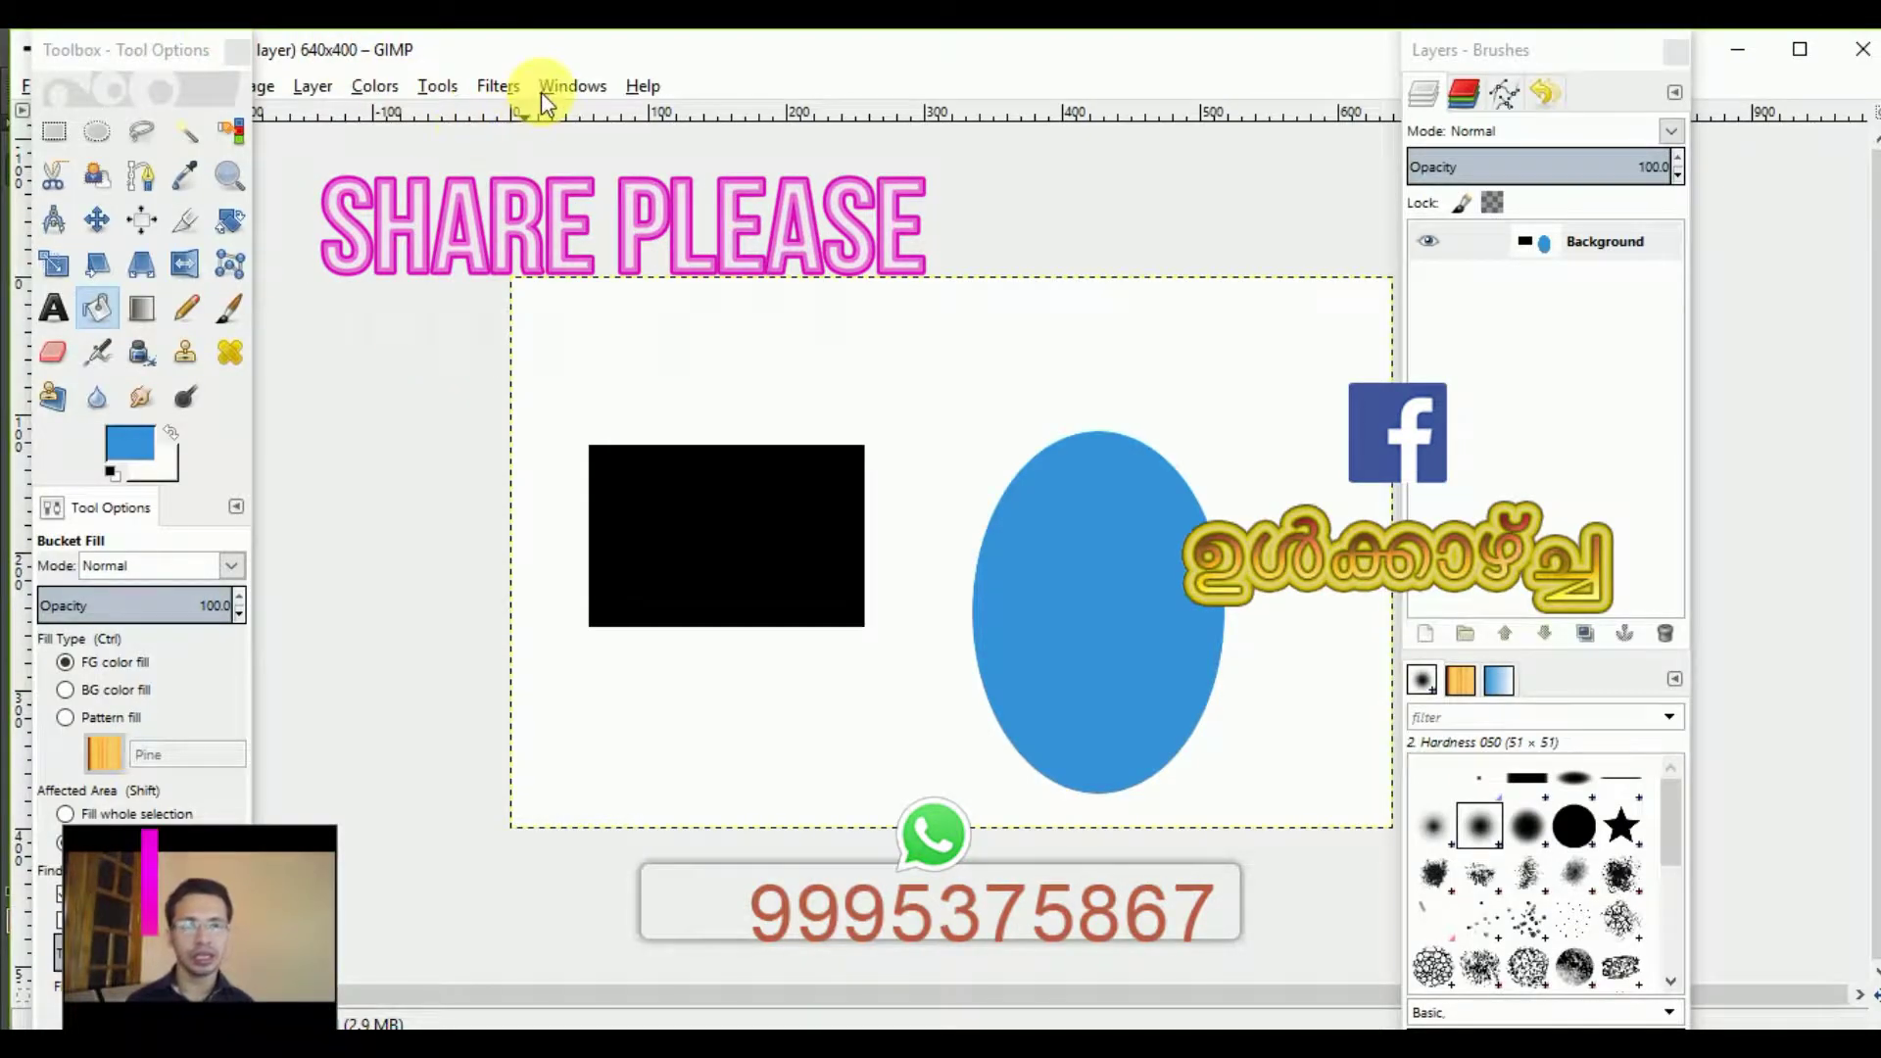
pyautogui.click(551, 86)
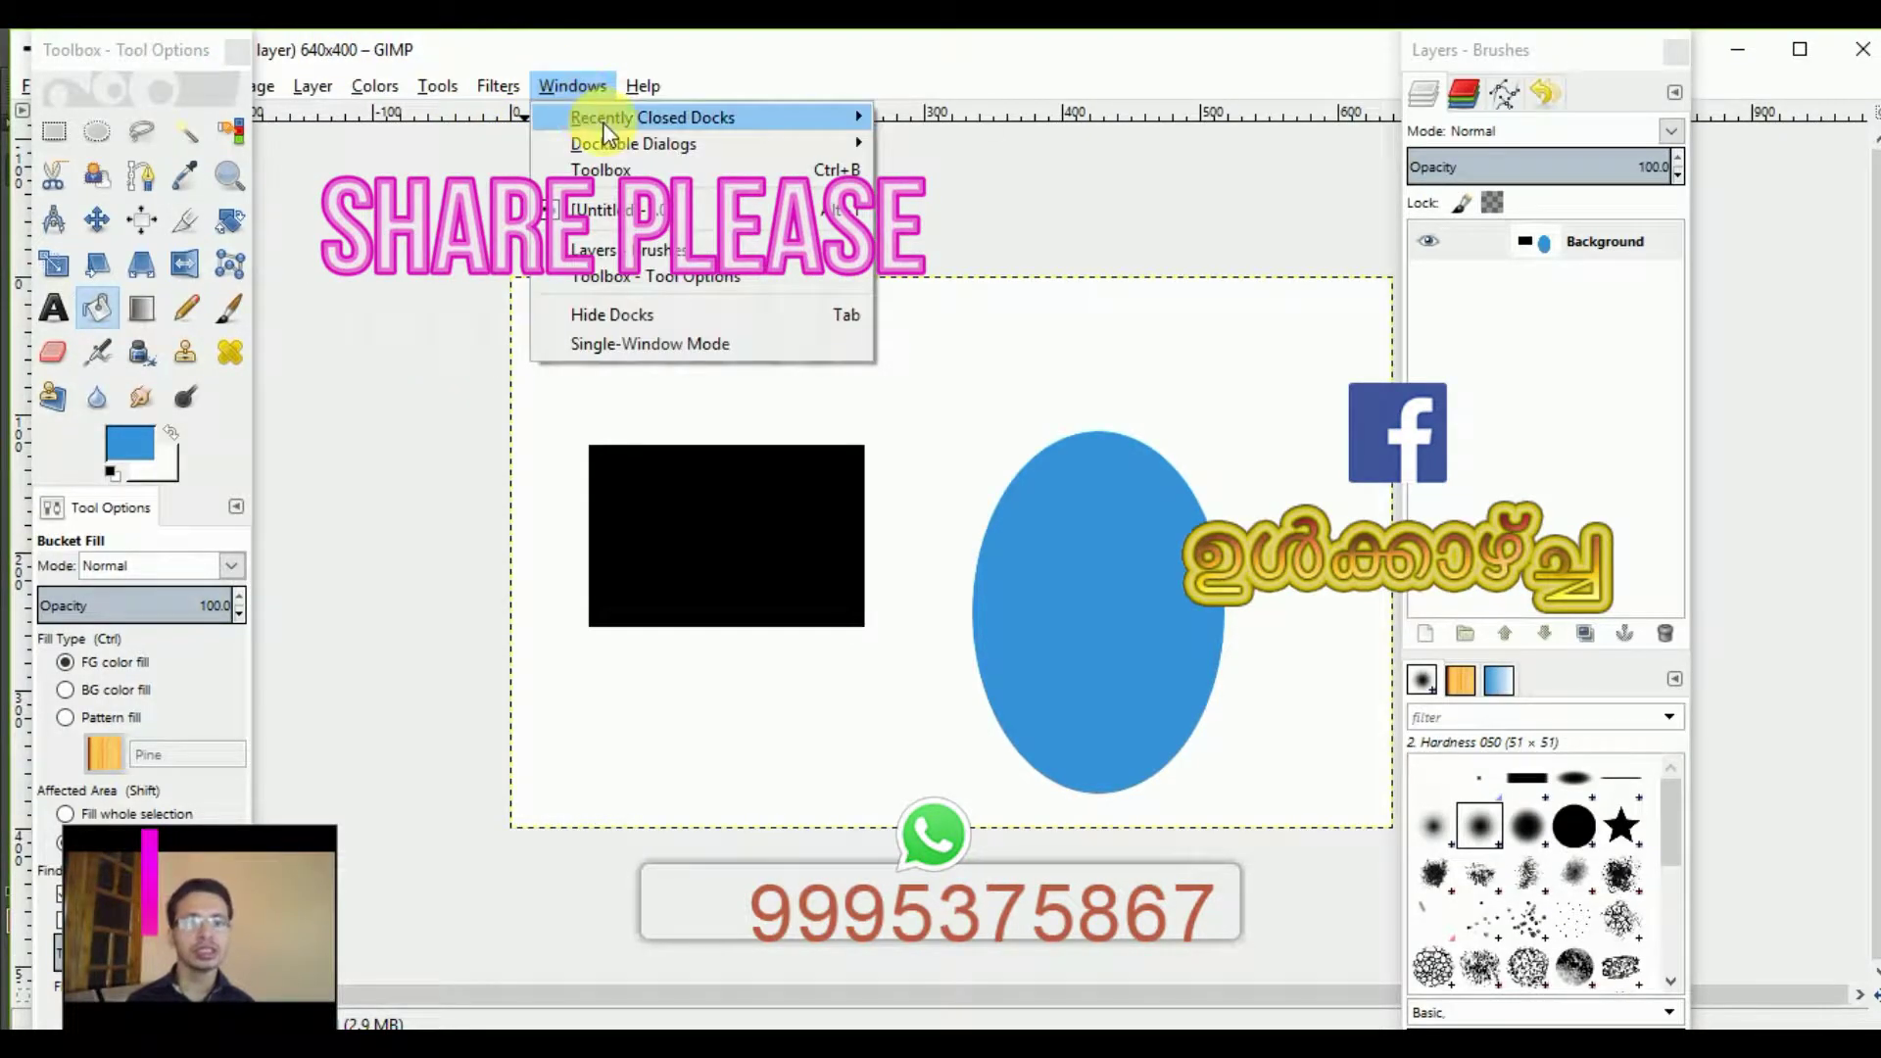
pyautogui.moveTo(633, 143)
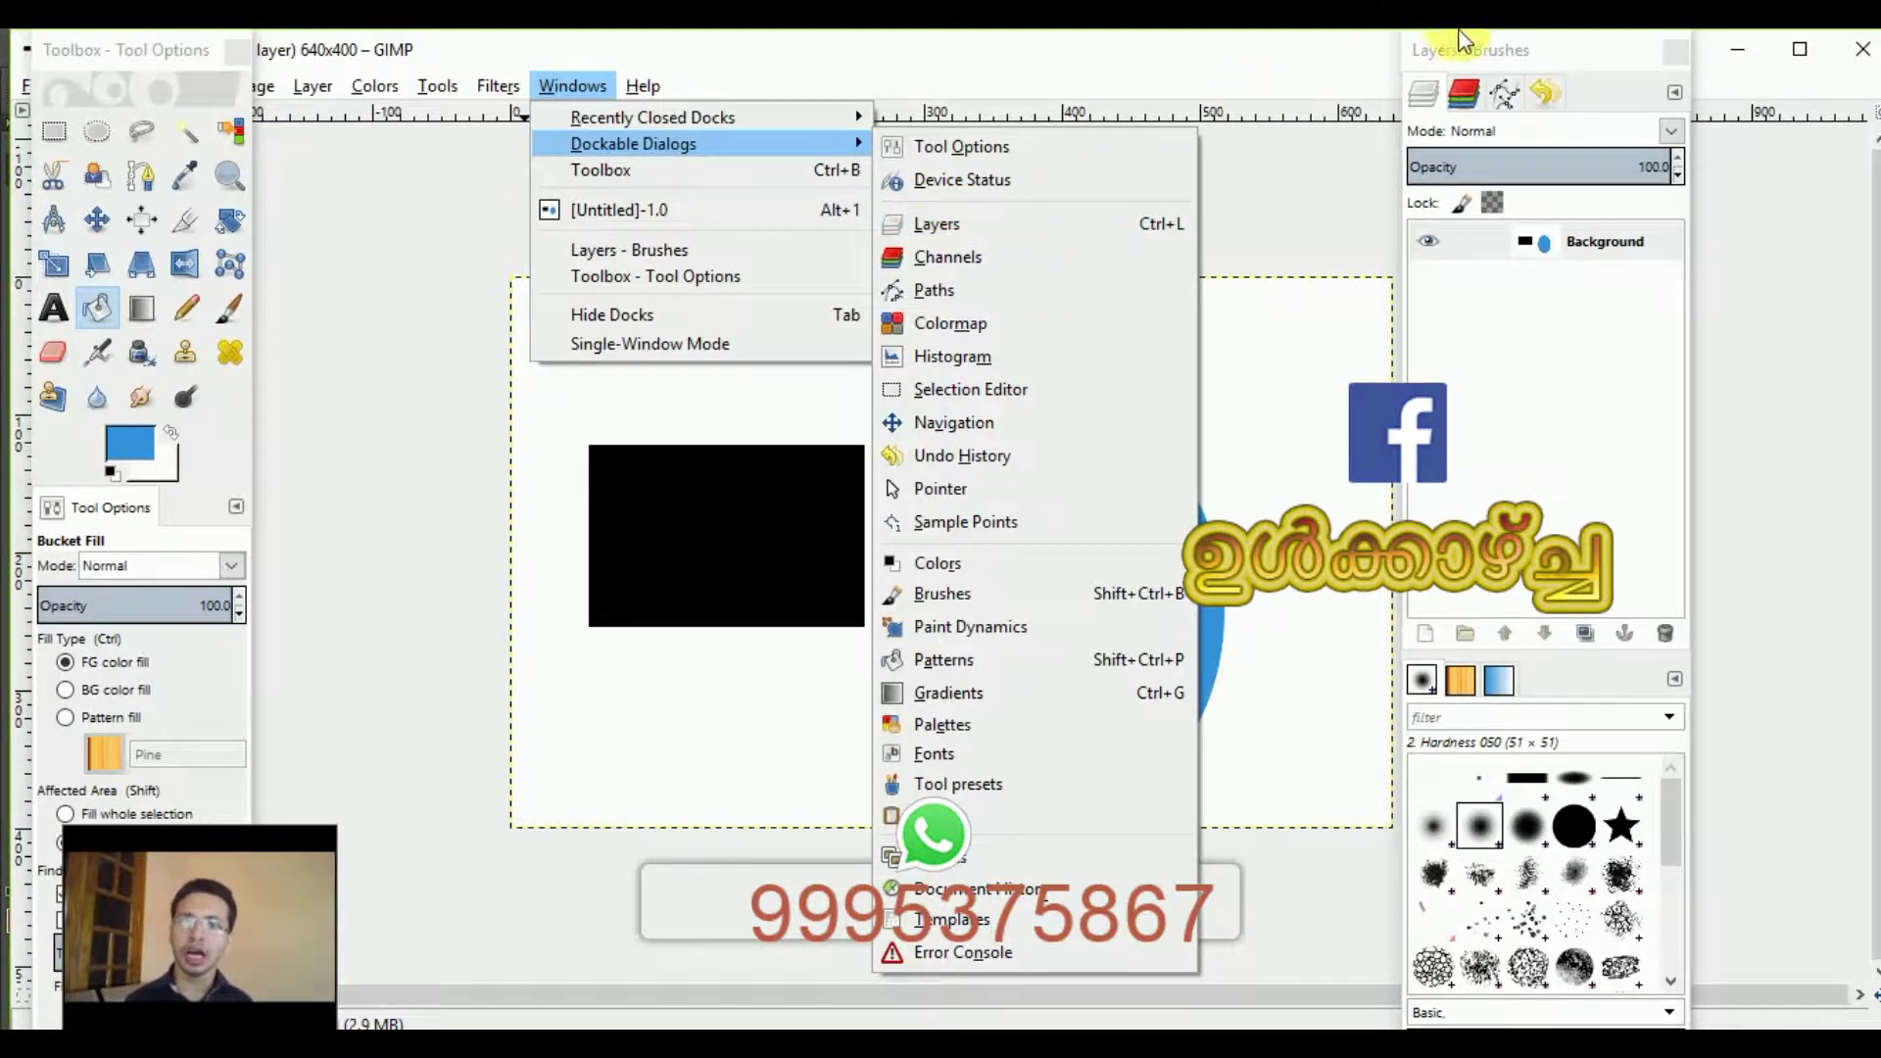
pyautogui.click(1517, 69)
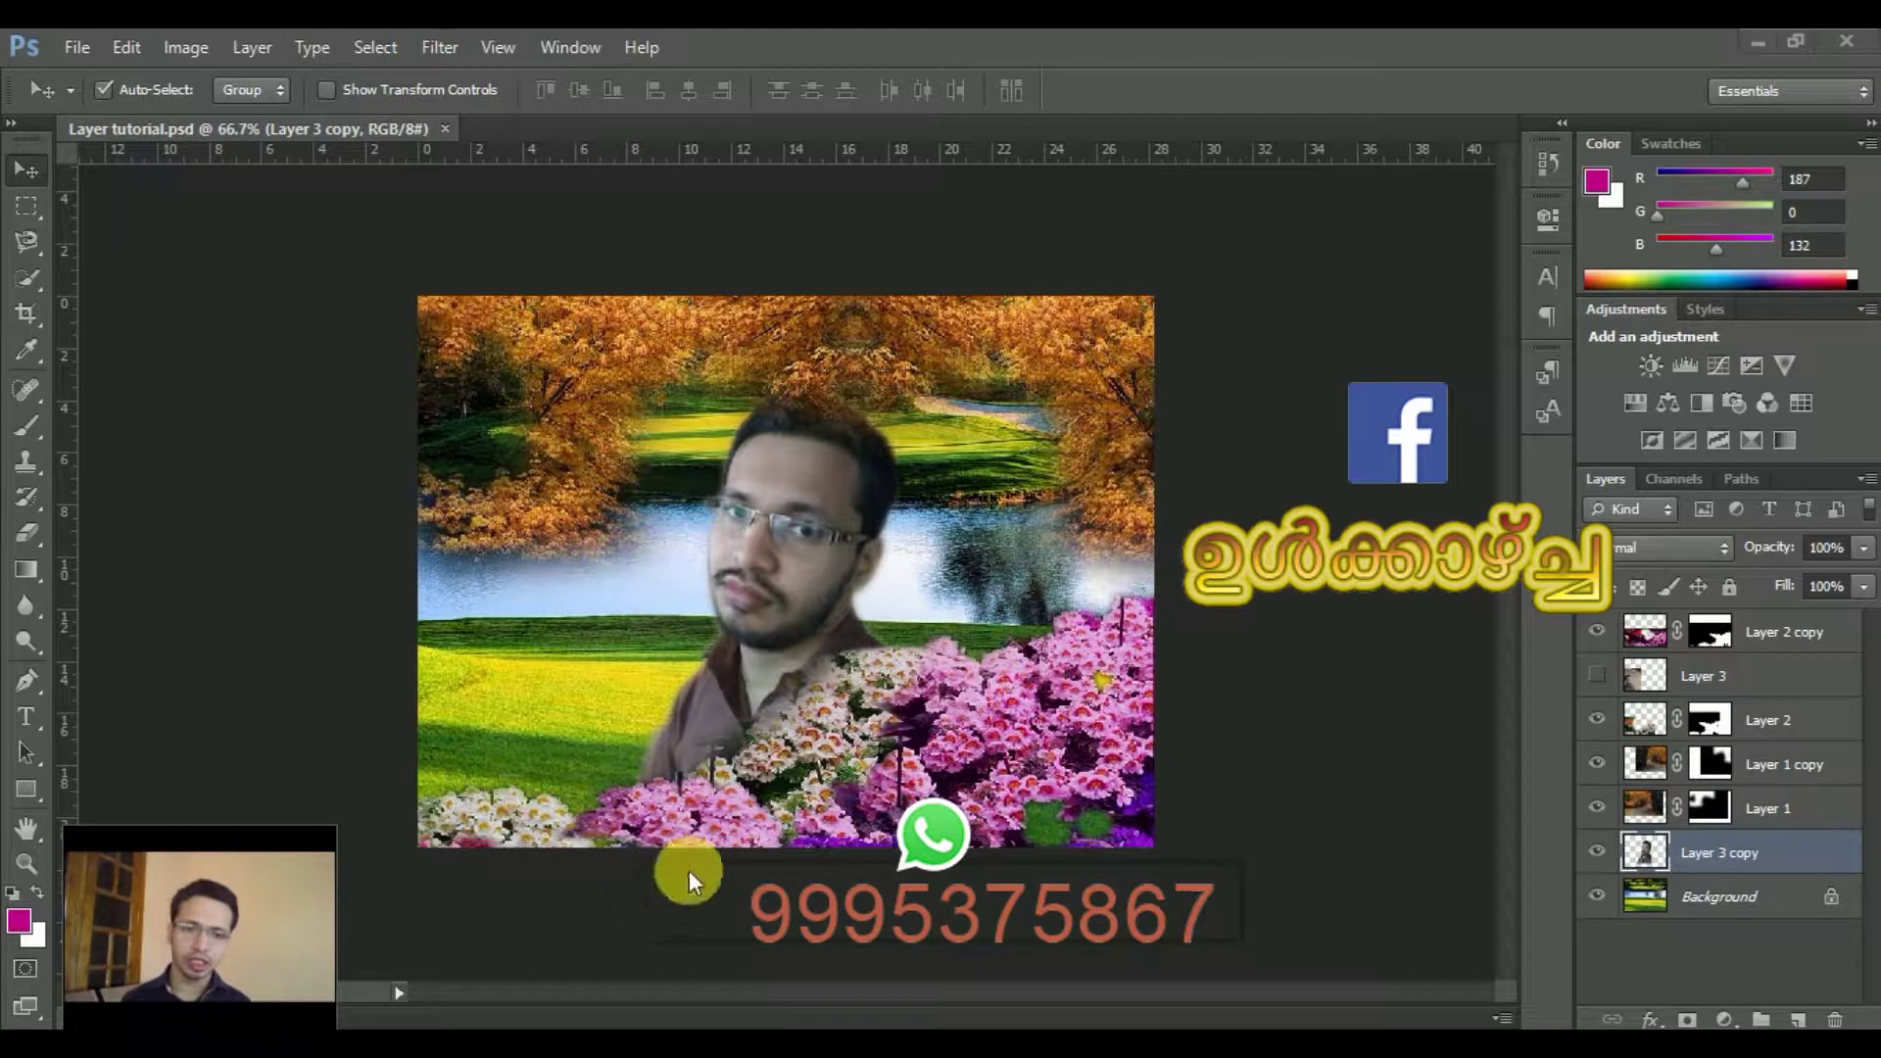
# Step: Nudge the man's portrait slightly, then move Layer 2's white and pink flowers lower across his shirt
pyautogui.click(780, 650)
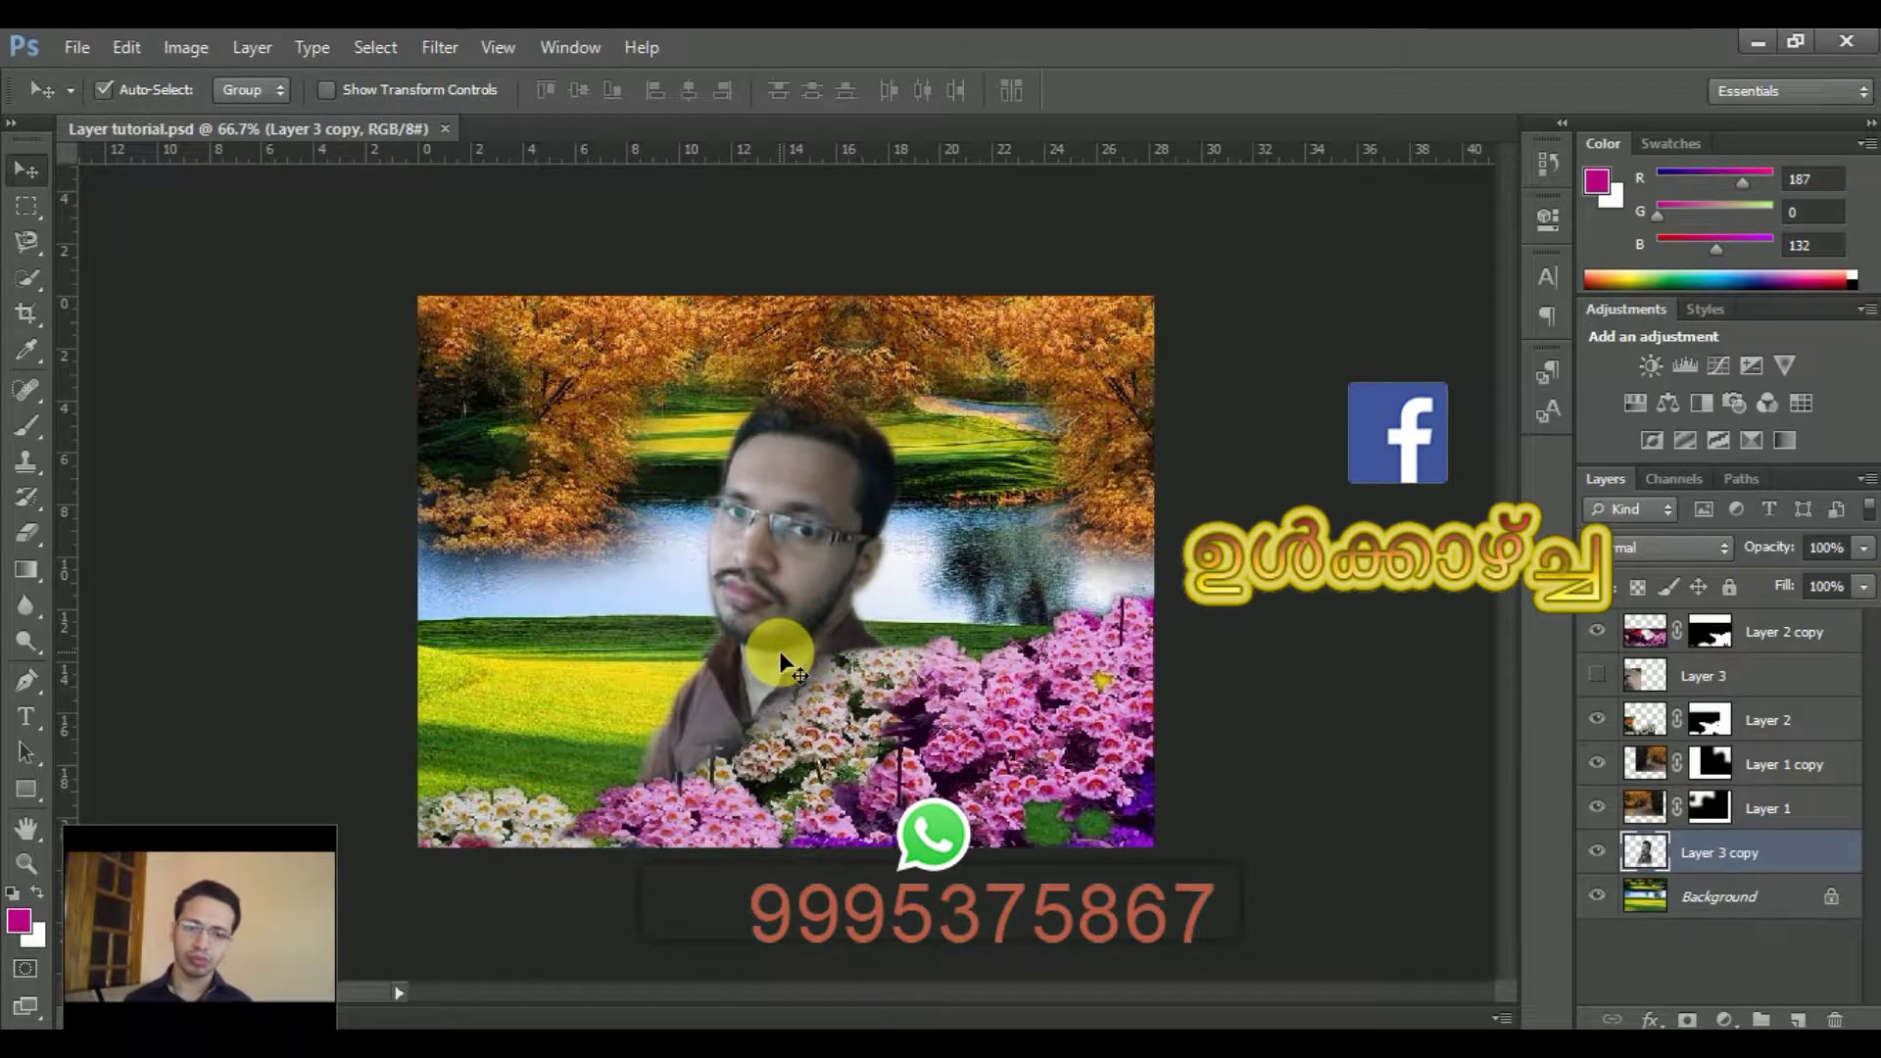
pyautogui.moveTo(779, 650)
pyautogui.mouseDown()
pyautogui.moveTo(541, 654)
pyautogui.moveTo(785, 655)
pyautogui.mouseUp()
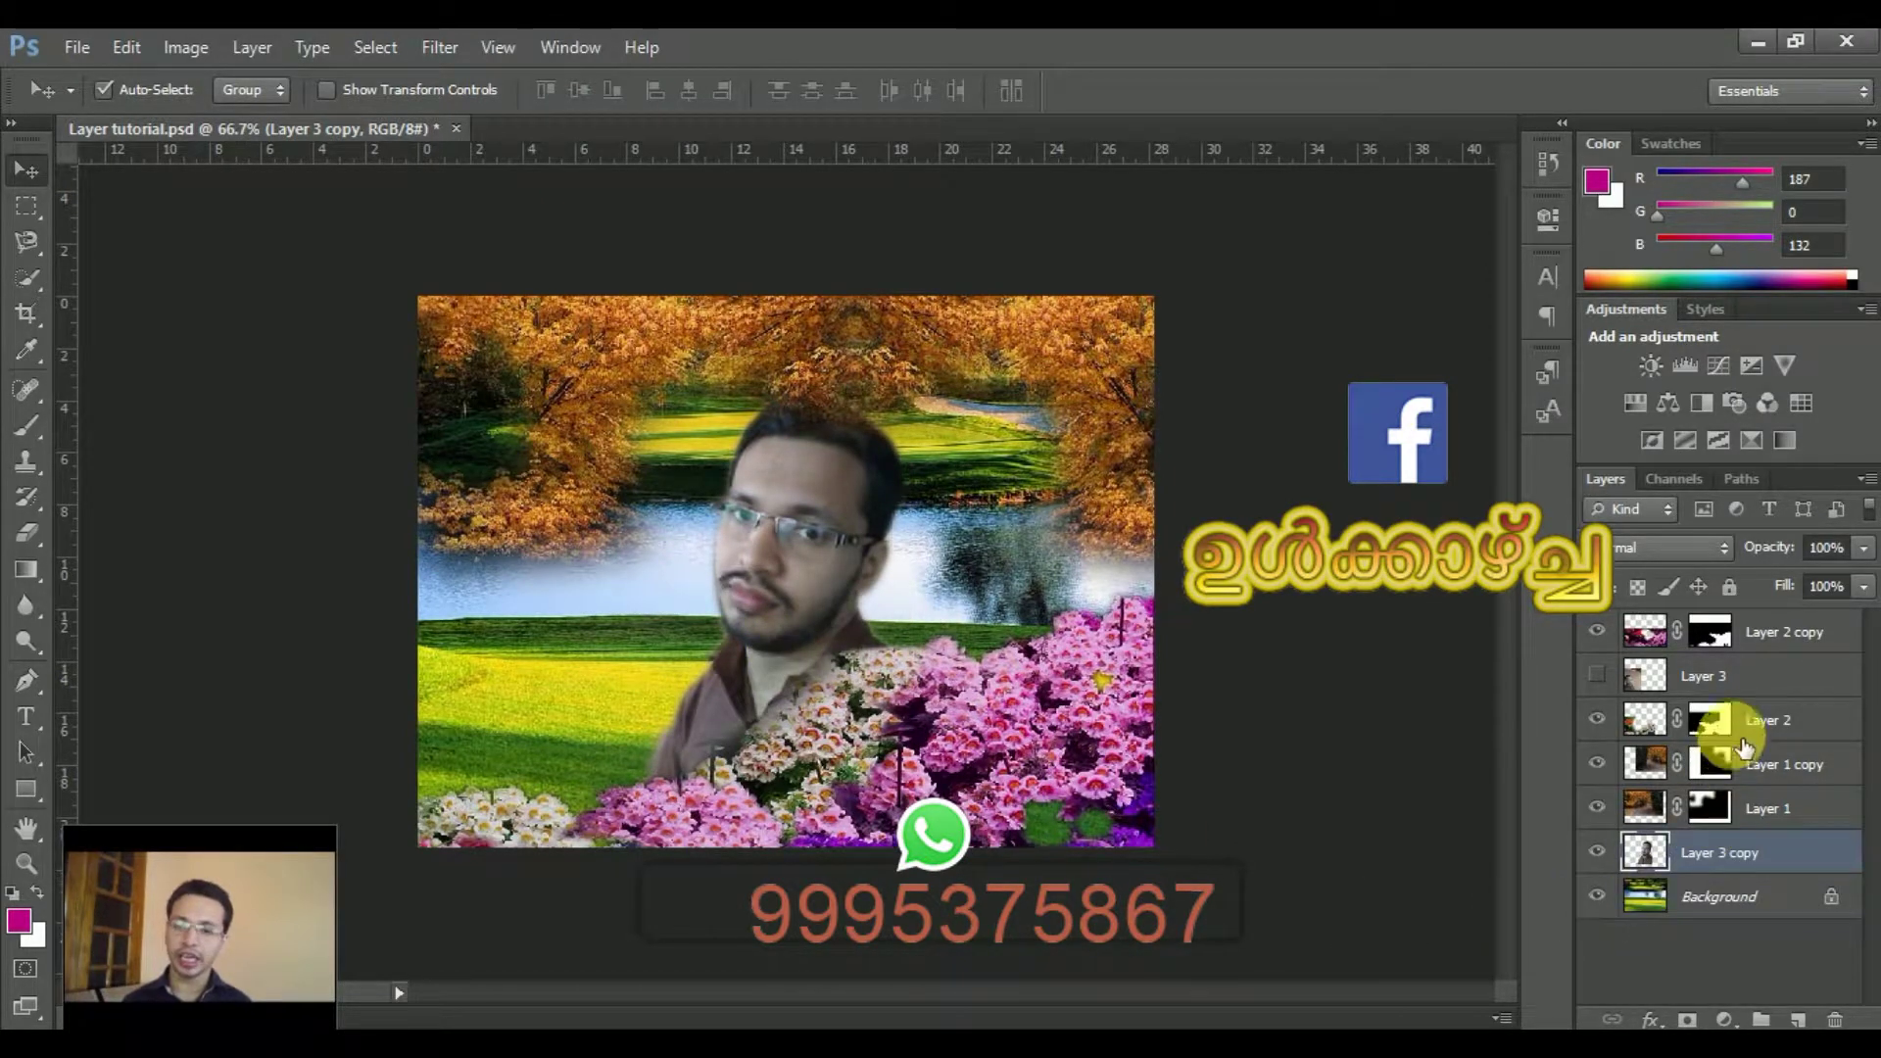
pyautogui.click(1738, 647)
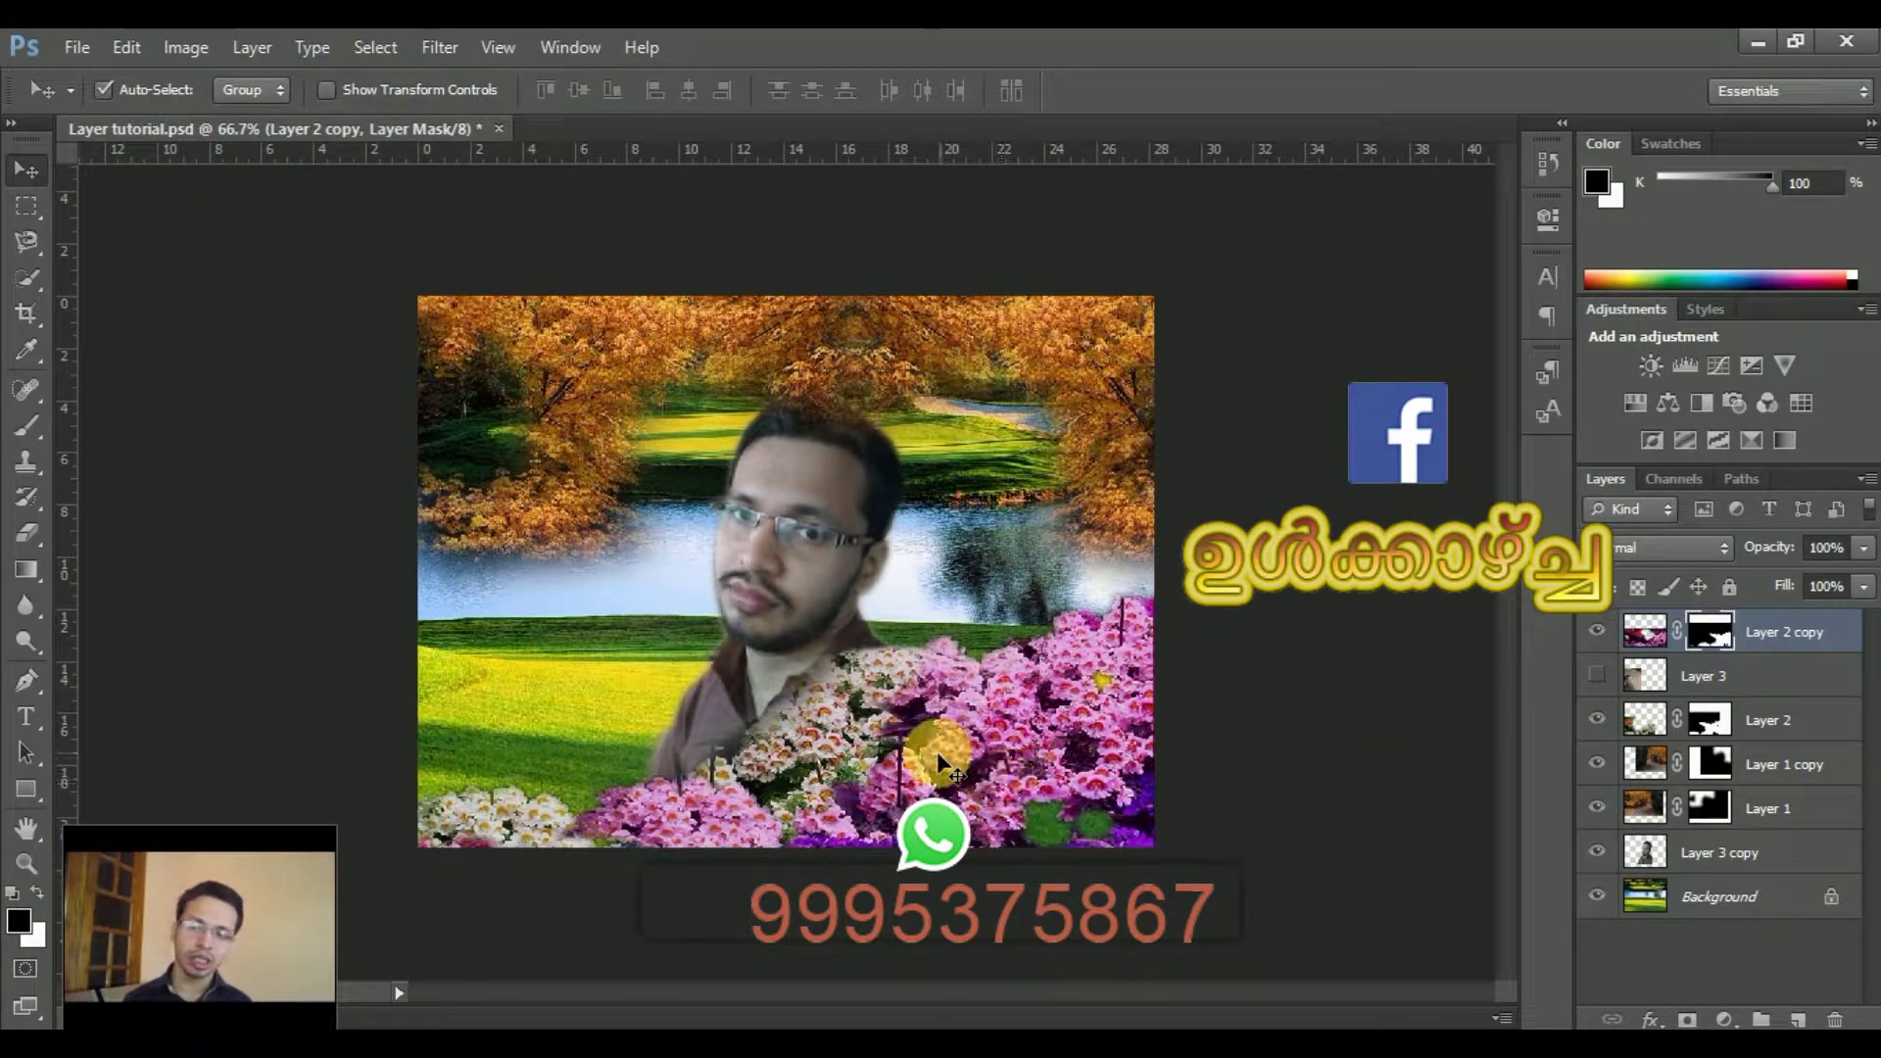
pyautogui.moveTo(823, 754); pyautogui.dragTo(839, 727)
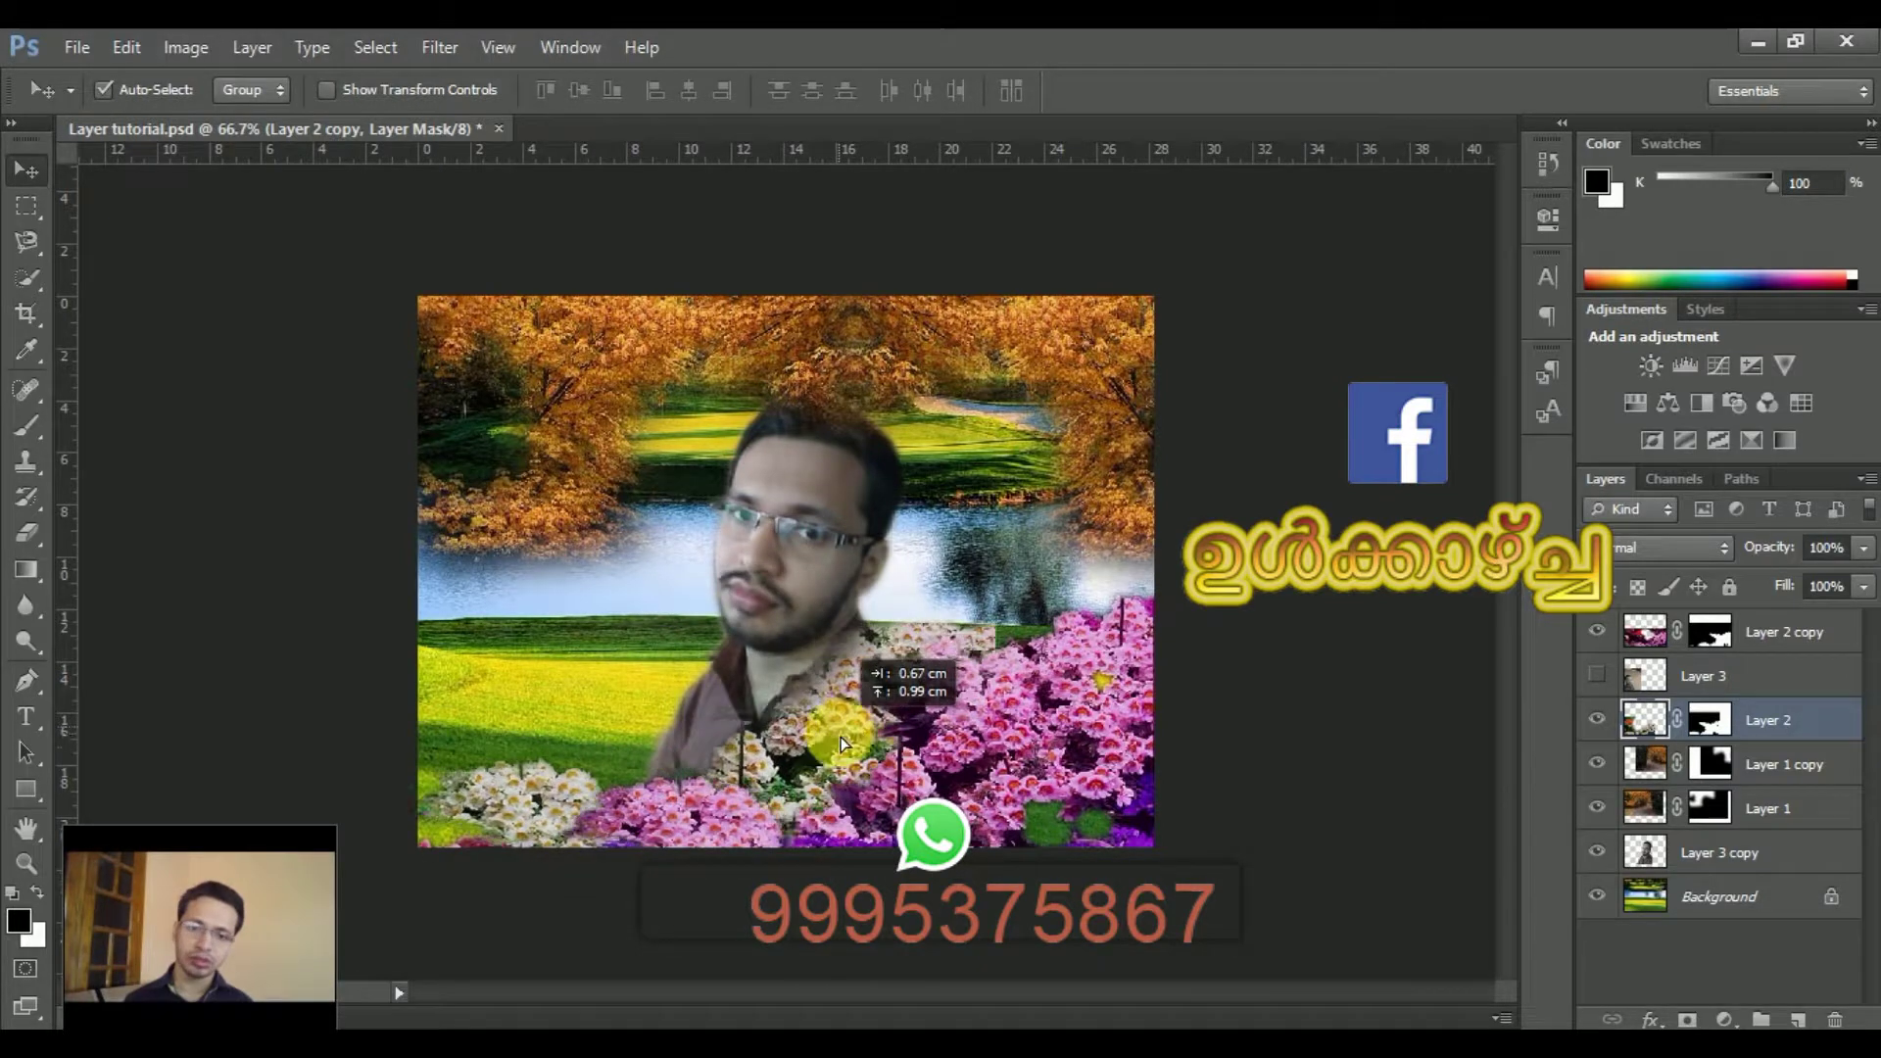
pyautogui.moveTo(839, 725); pyautogui.dragTo(839, 744)
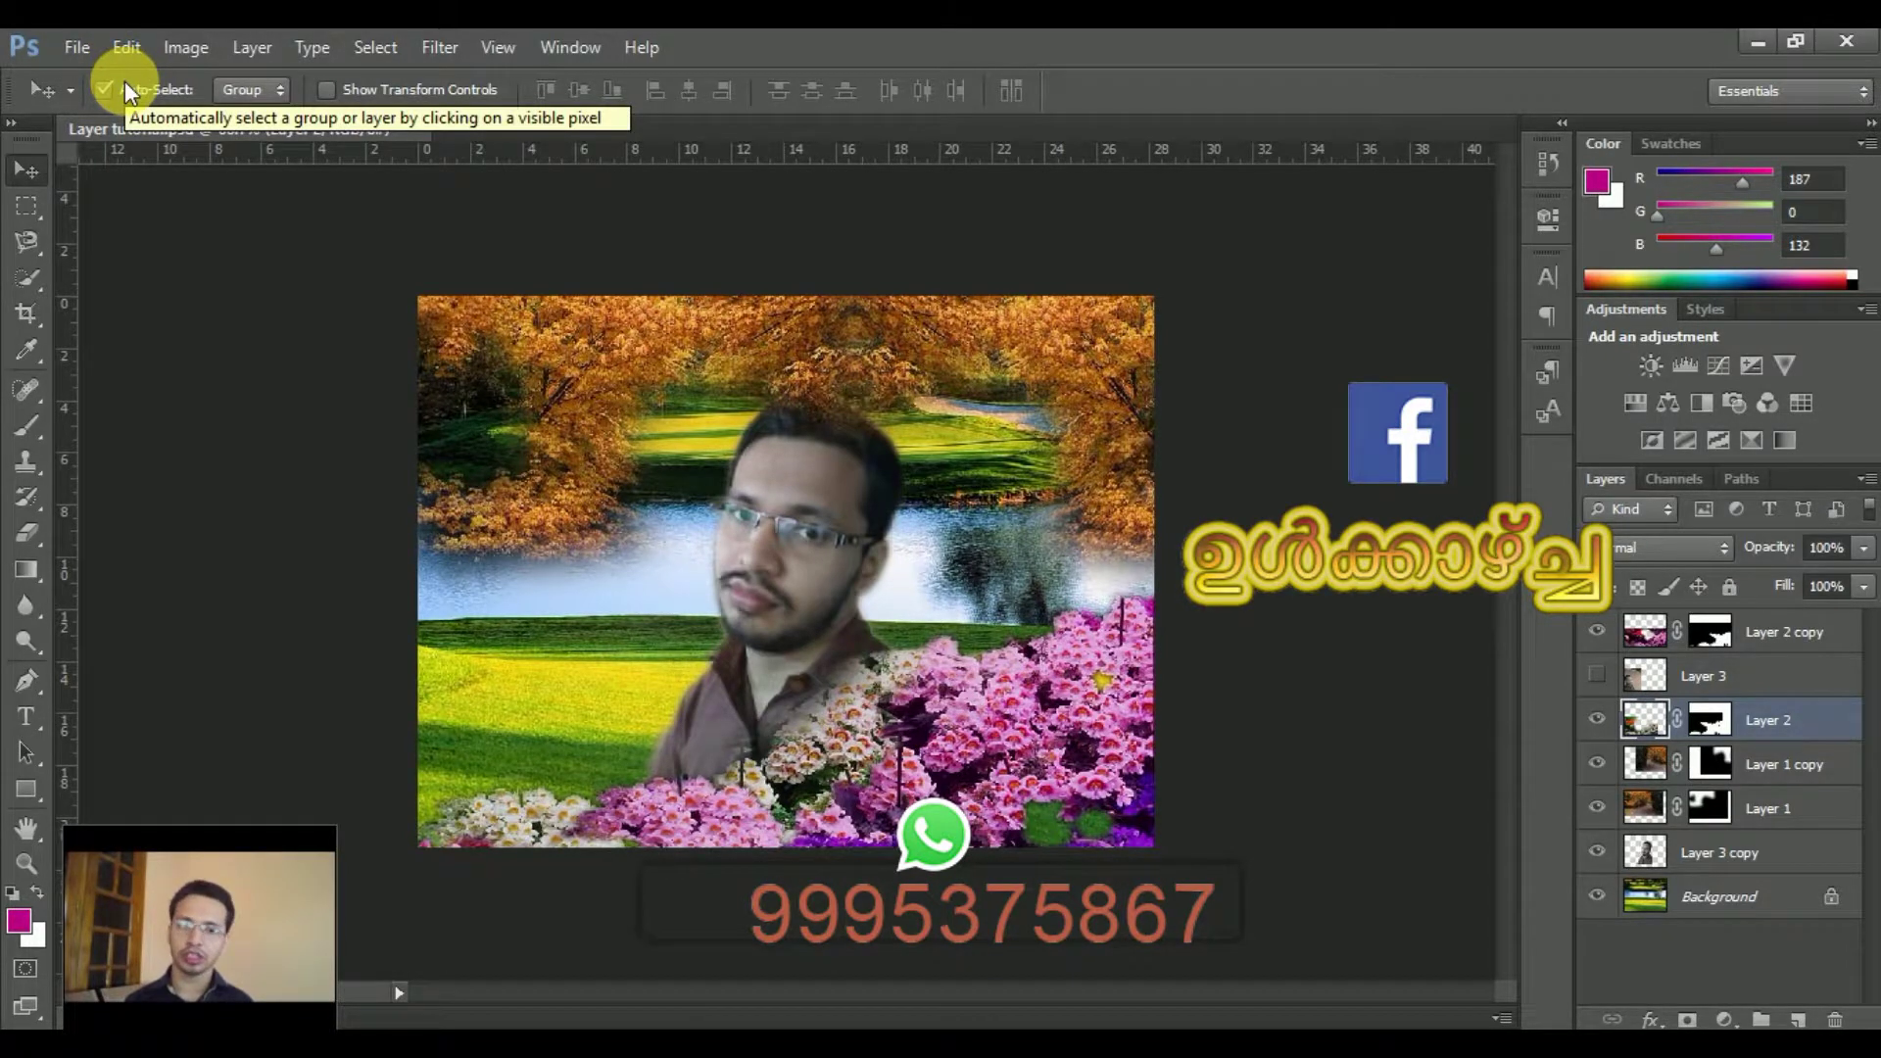
# Step: Nudge the left autumn trees, turn off Auto-Select, and slide the Layer 2 copy pink flowers right
pyautogui.click(527, 333)
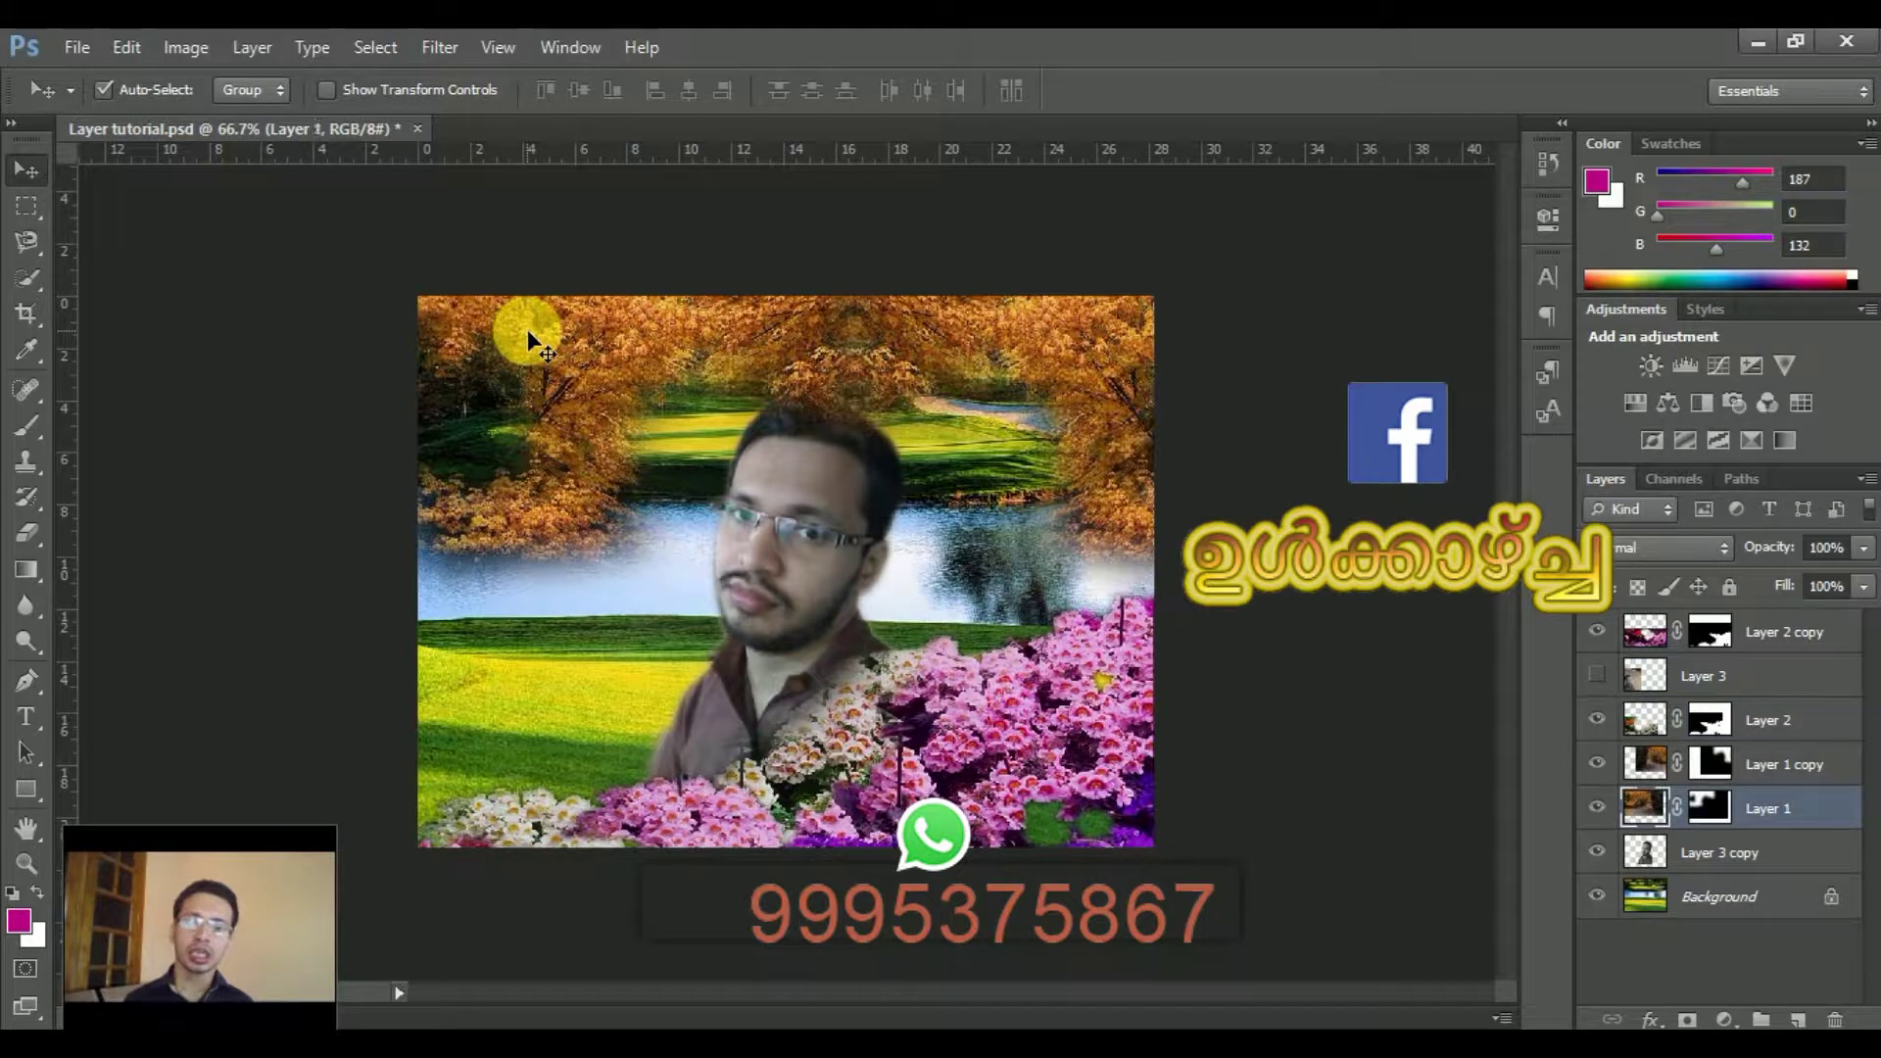
pyautogui.moveTo(527, 329); pyautogui.dragTo(498, 356)
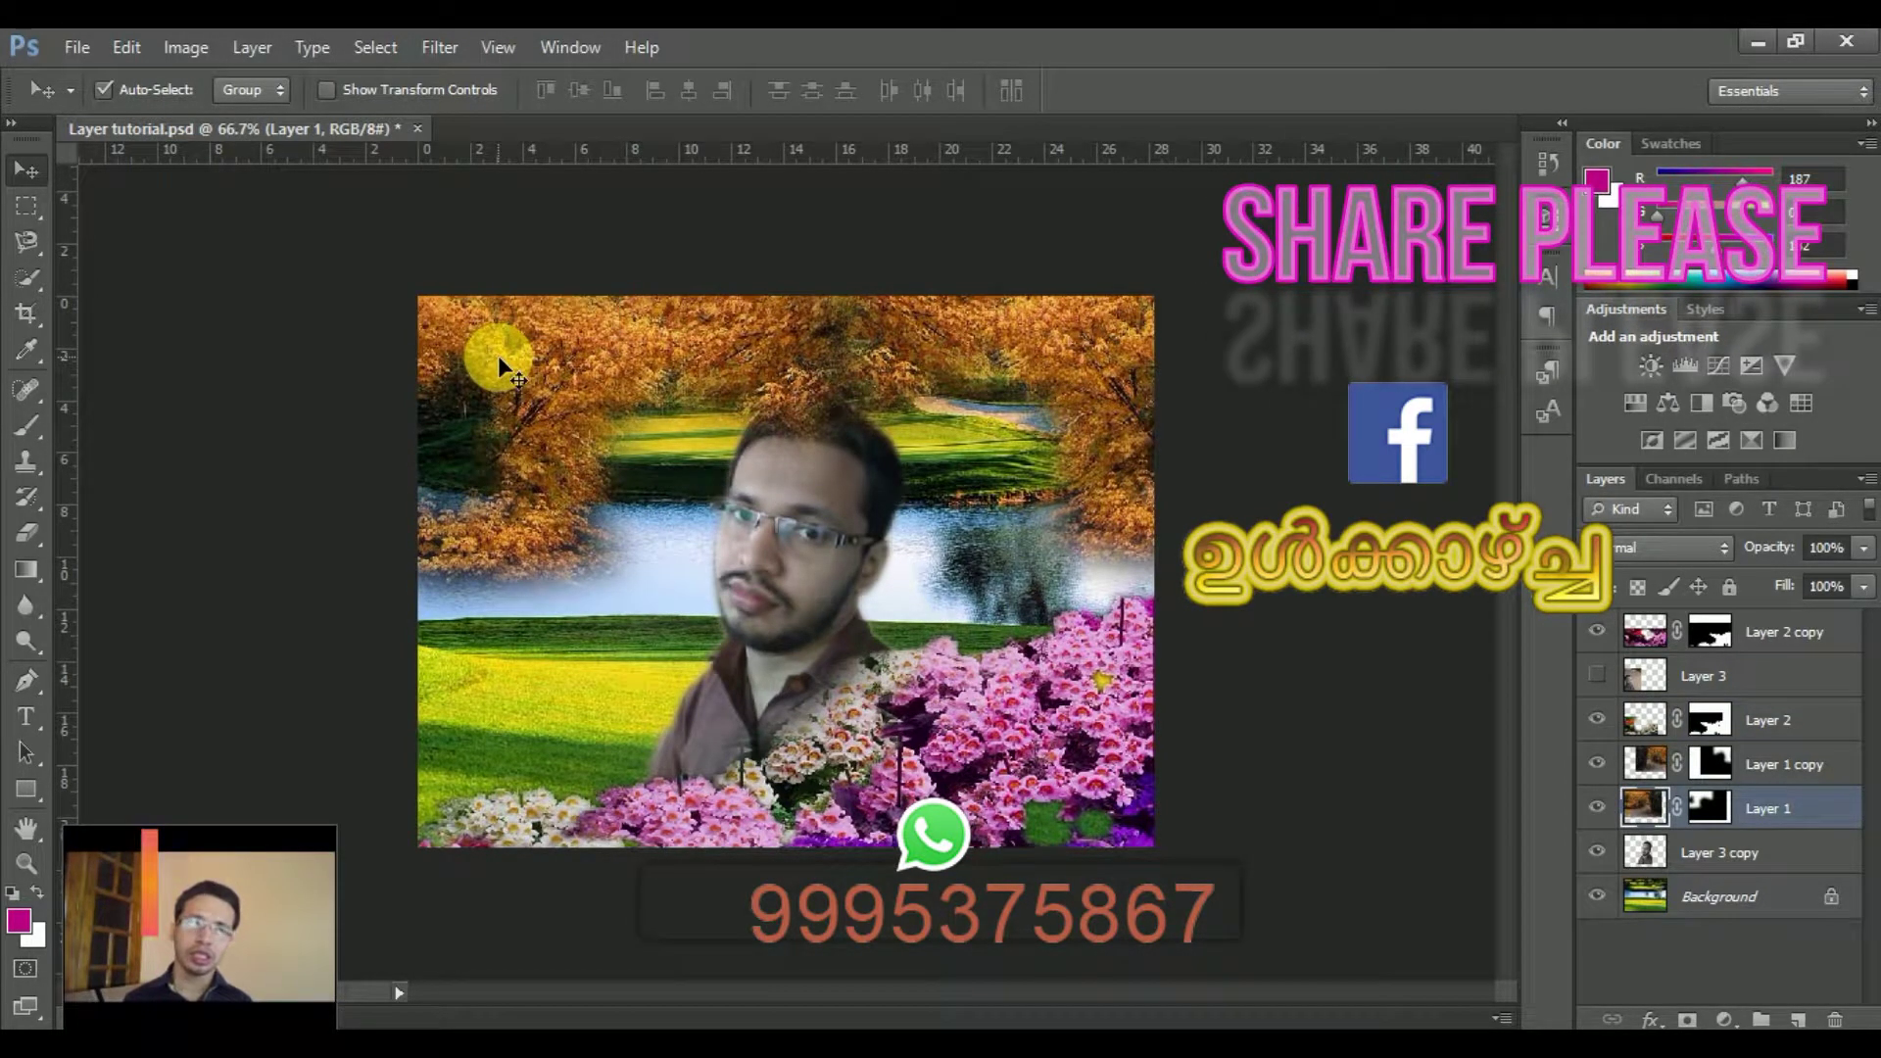
pyautogui.click(121, 86)
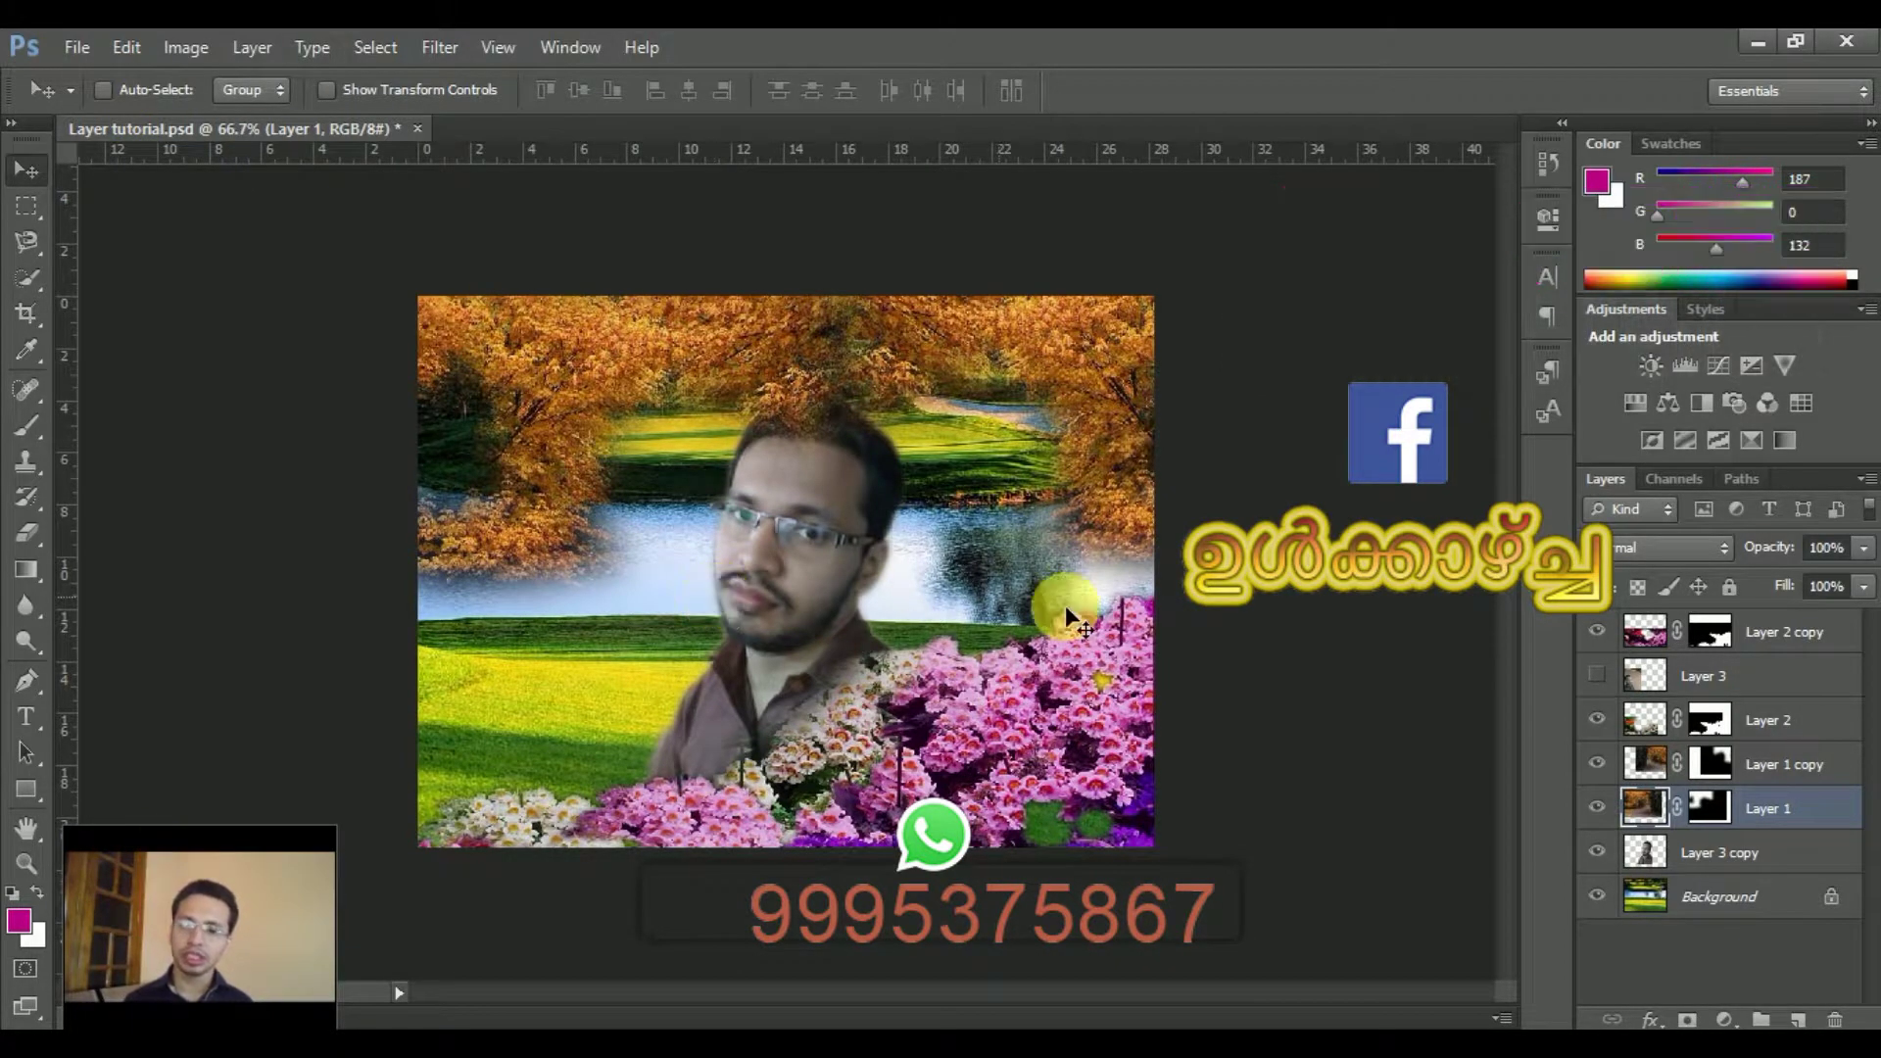
pyautogui.click(1740, 643)
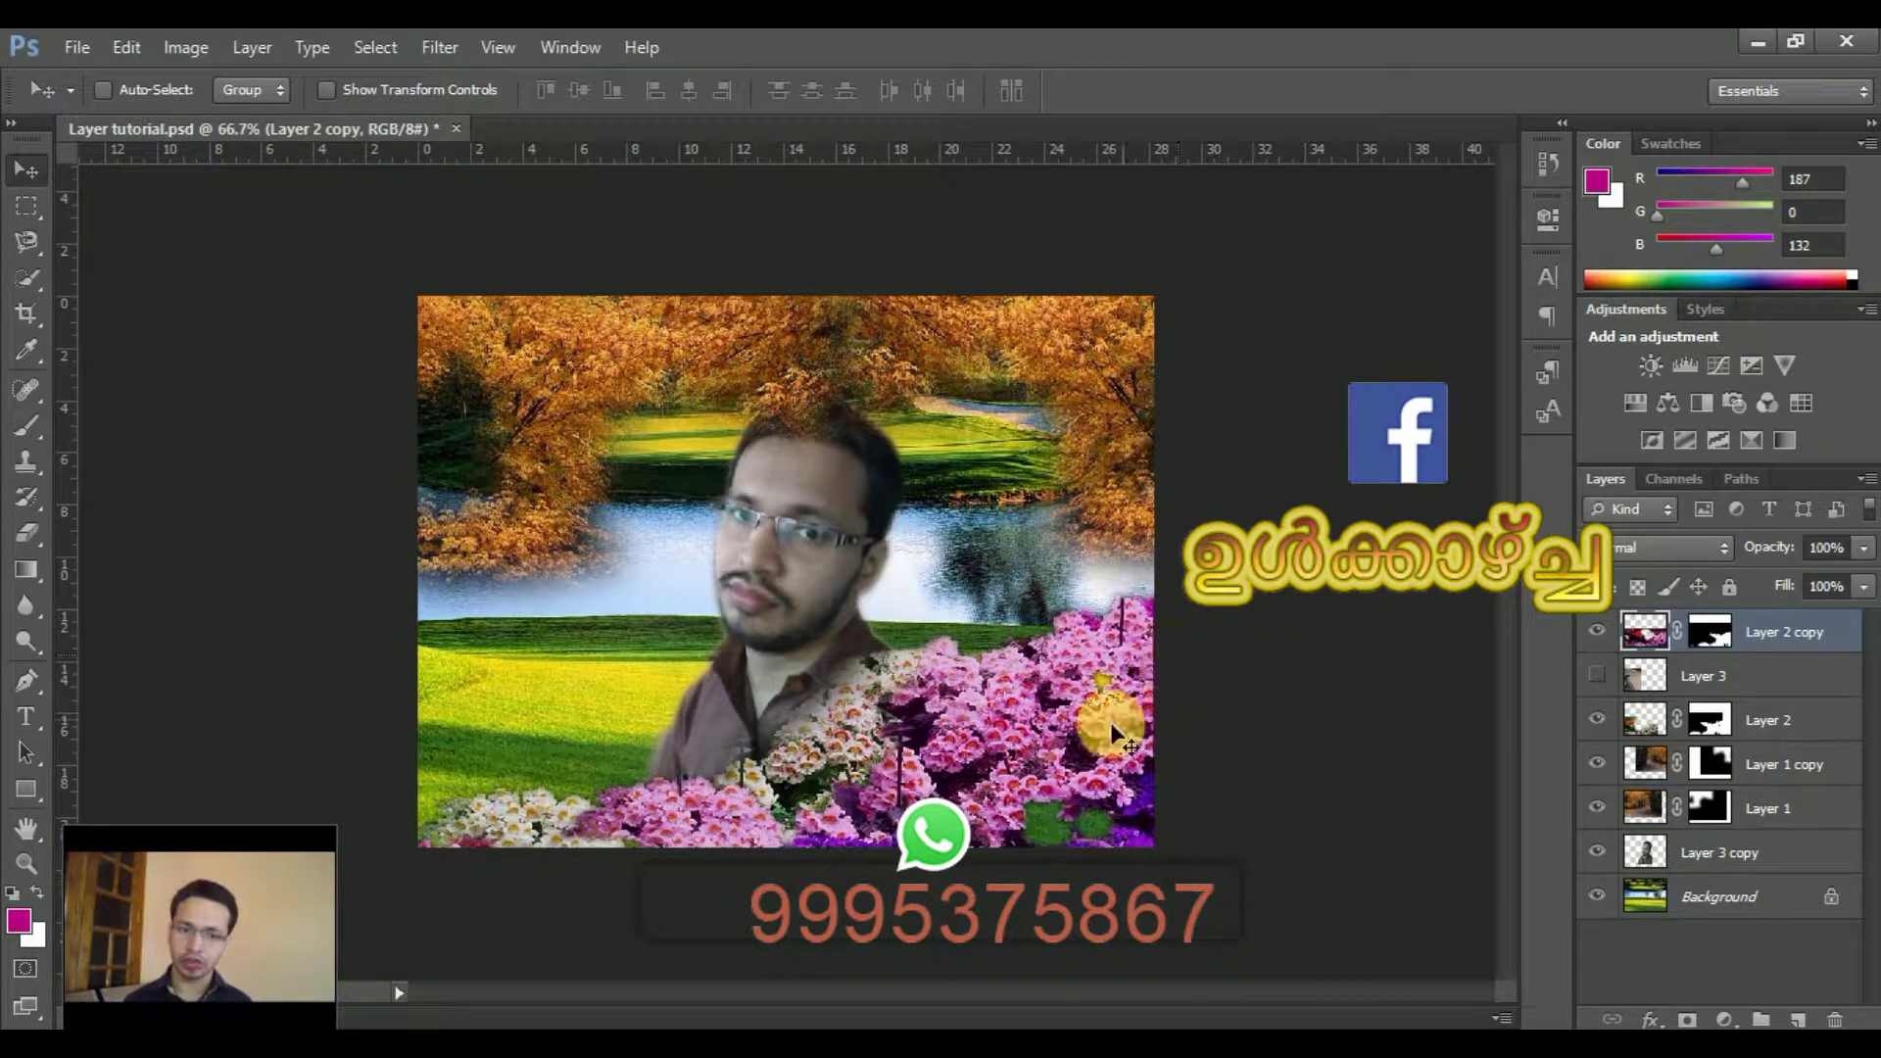
pyautogui.moveTo(1072, 735); pyautogui.dragTo(927, 725)
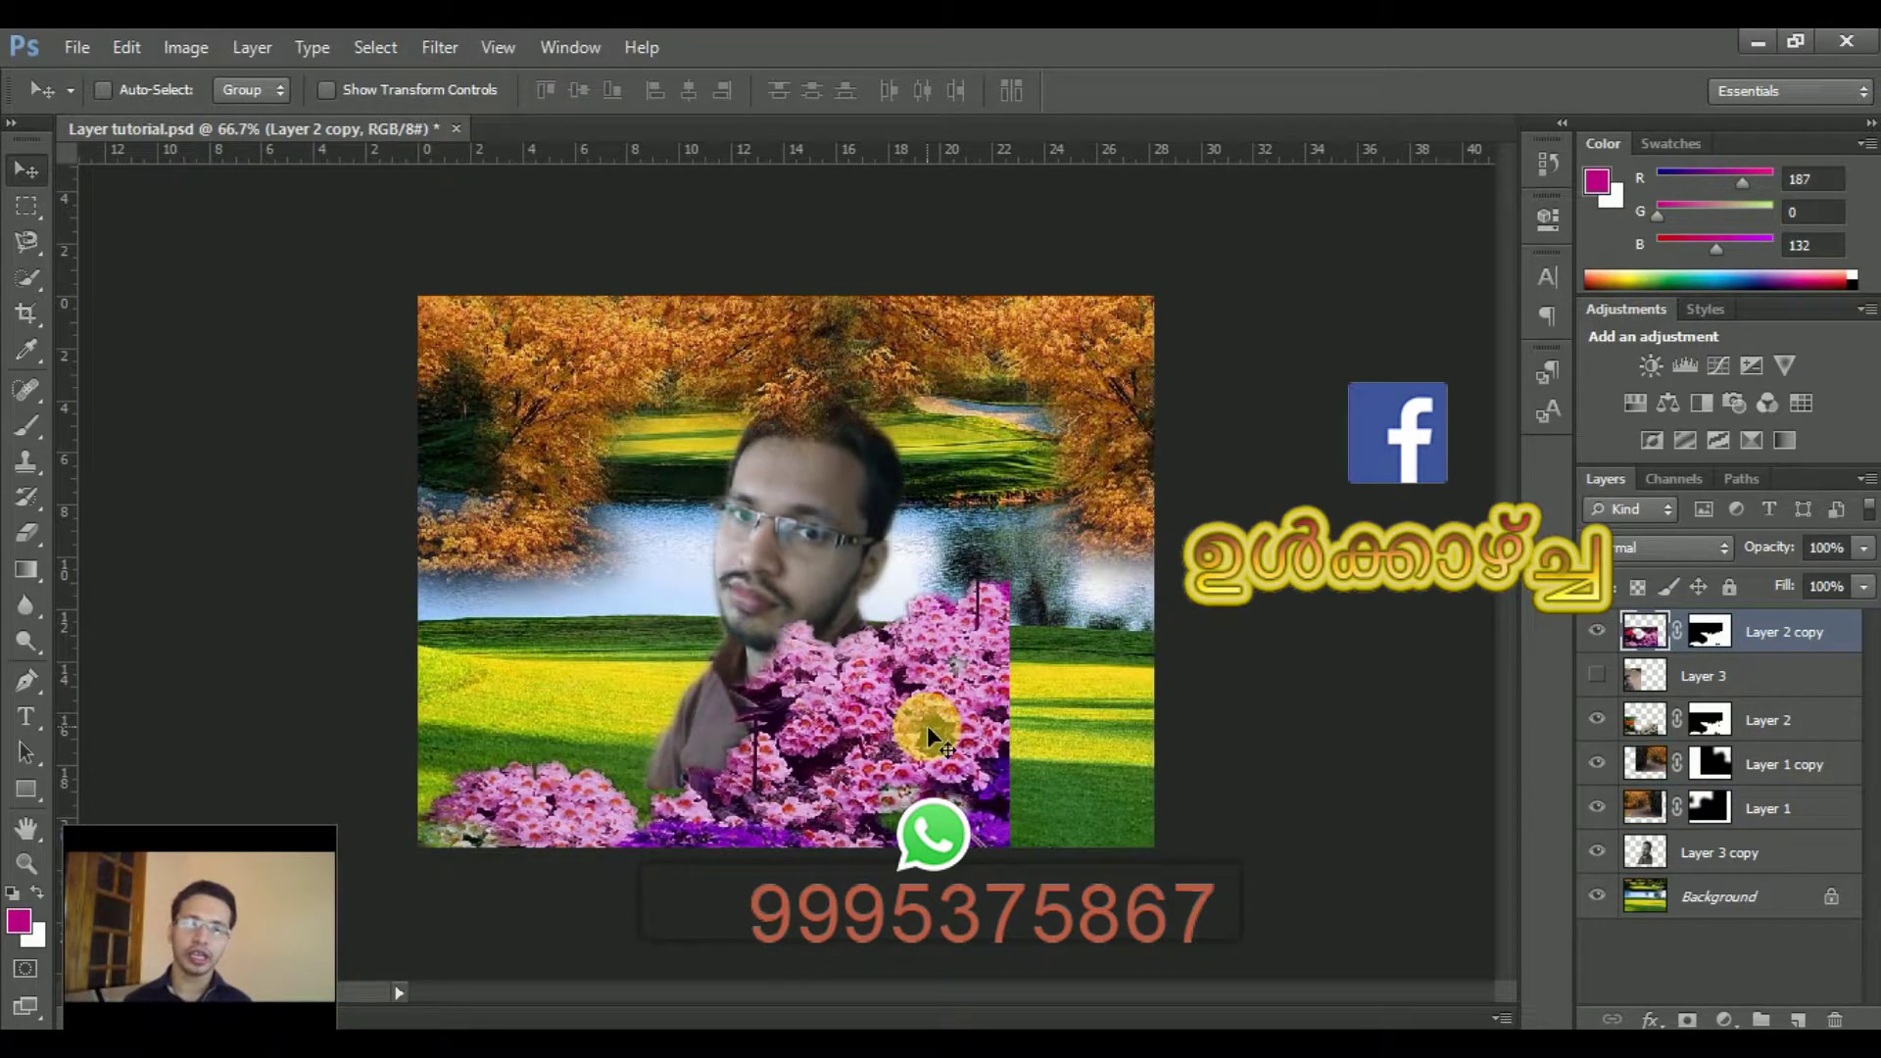
pyautogui.moveTo(463, 520)
pyautogui.mouseDown()
pyautogui.moveTo(621, 488)
pyautogui.moveTo(606, 491)
pyautogui.mouseUp()
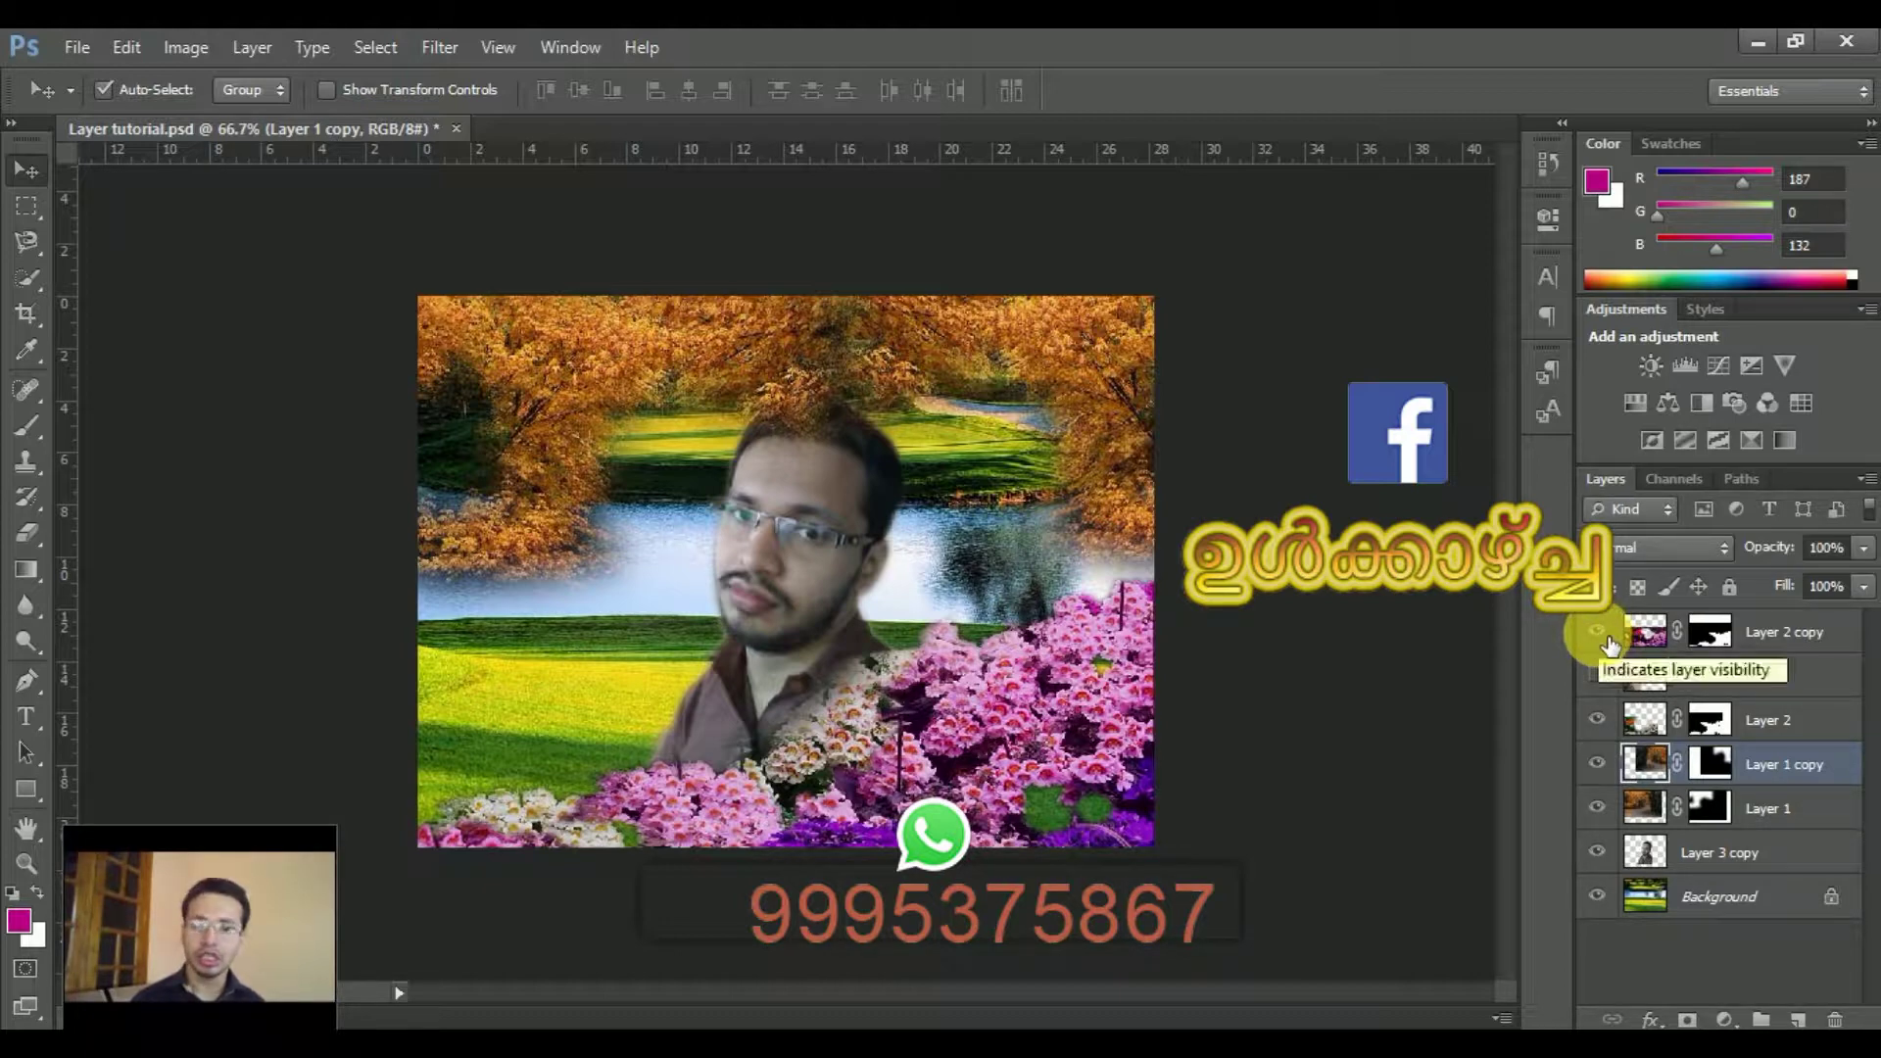
pyautogui.click(1599, 633)
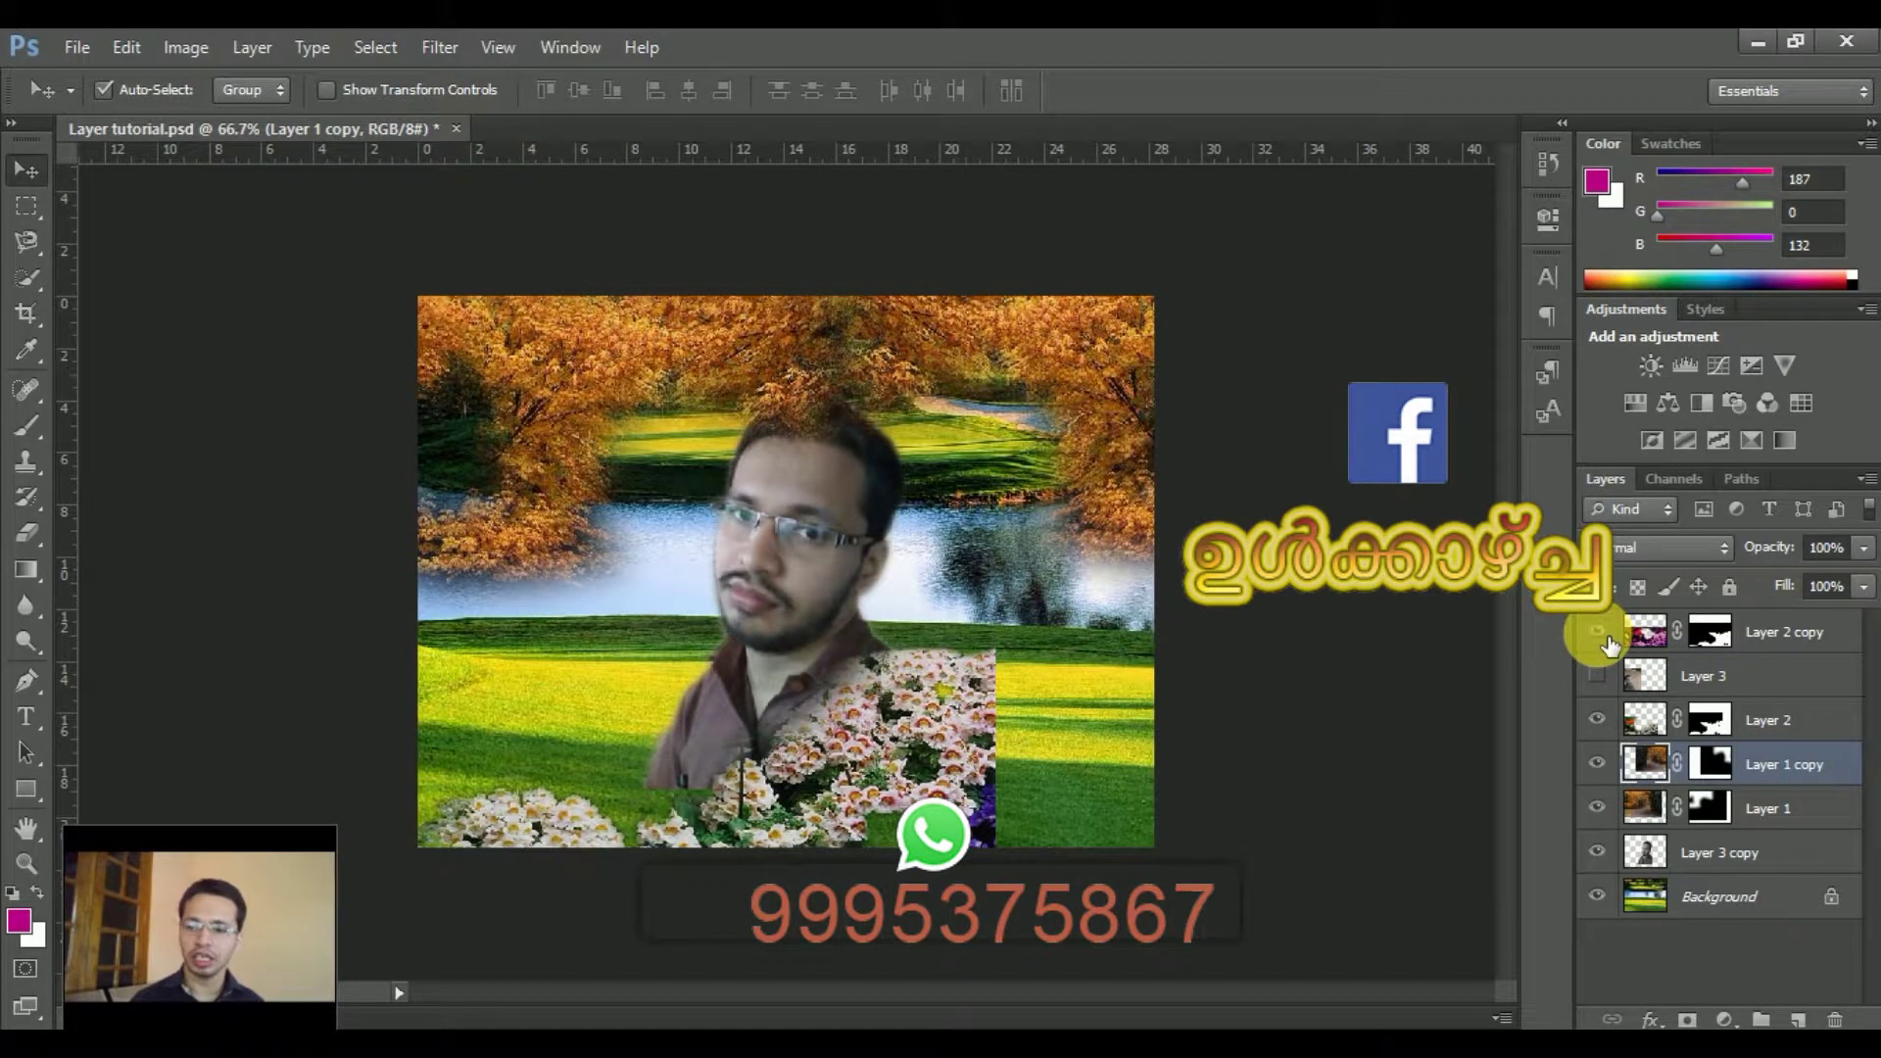
pyautogui.click(1599, 633)
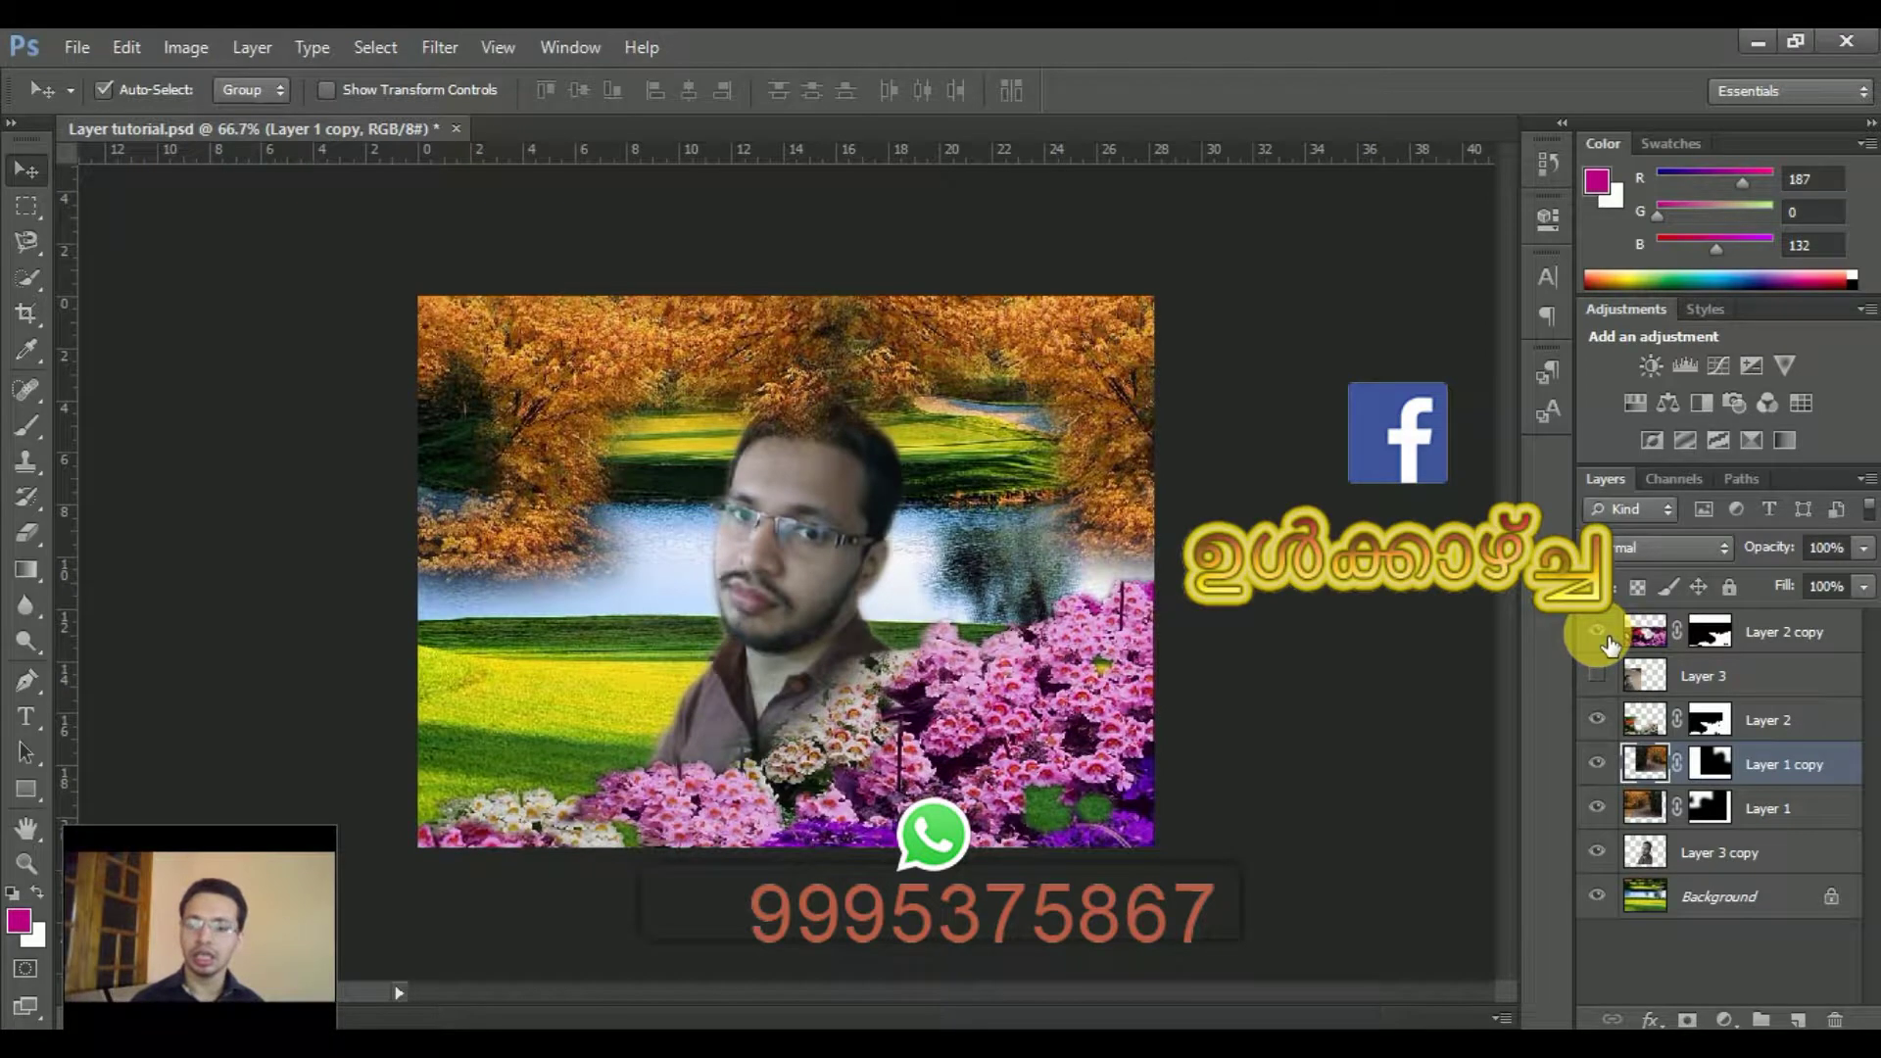
pyautogui.click(1599, 723)
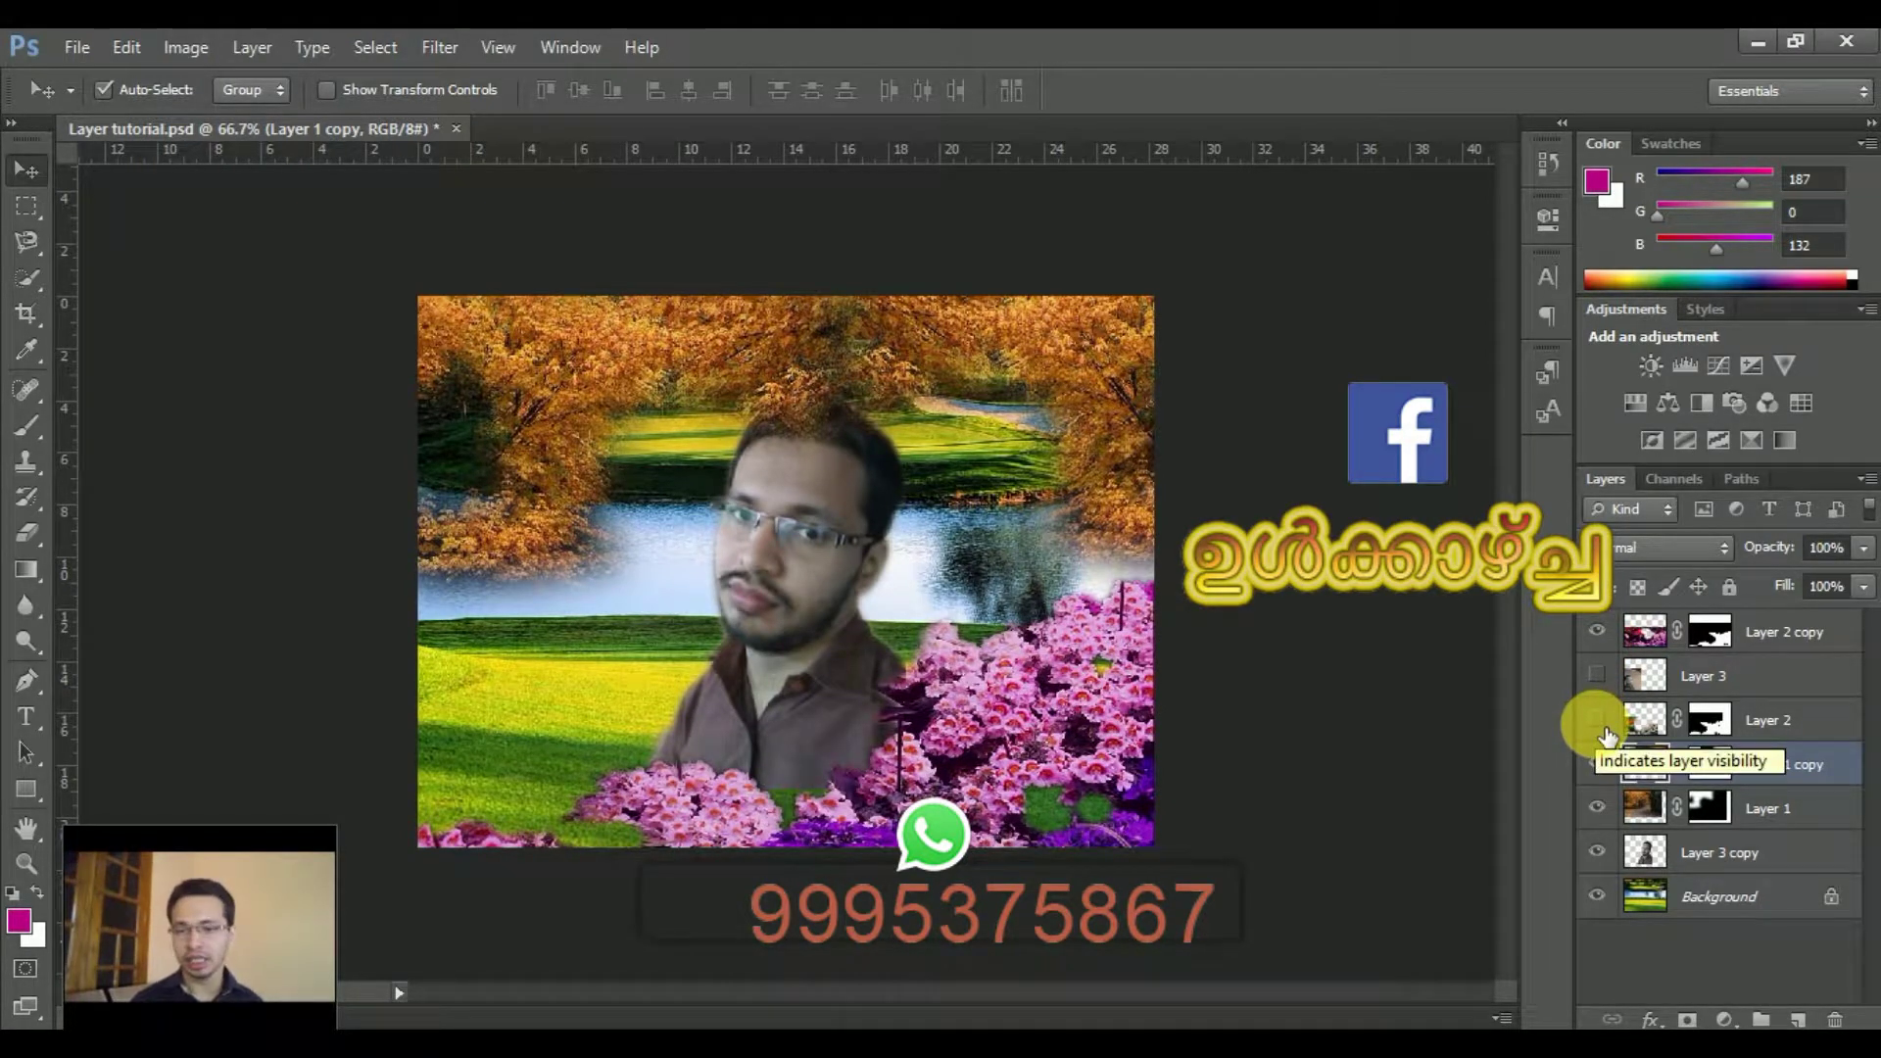
pyautogui.click(1599, 722)
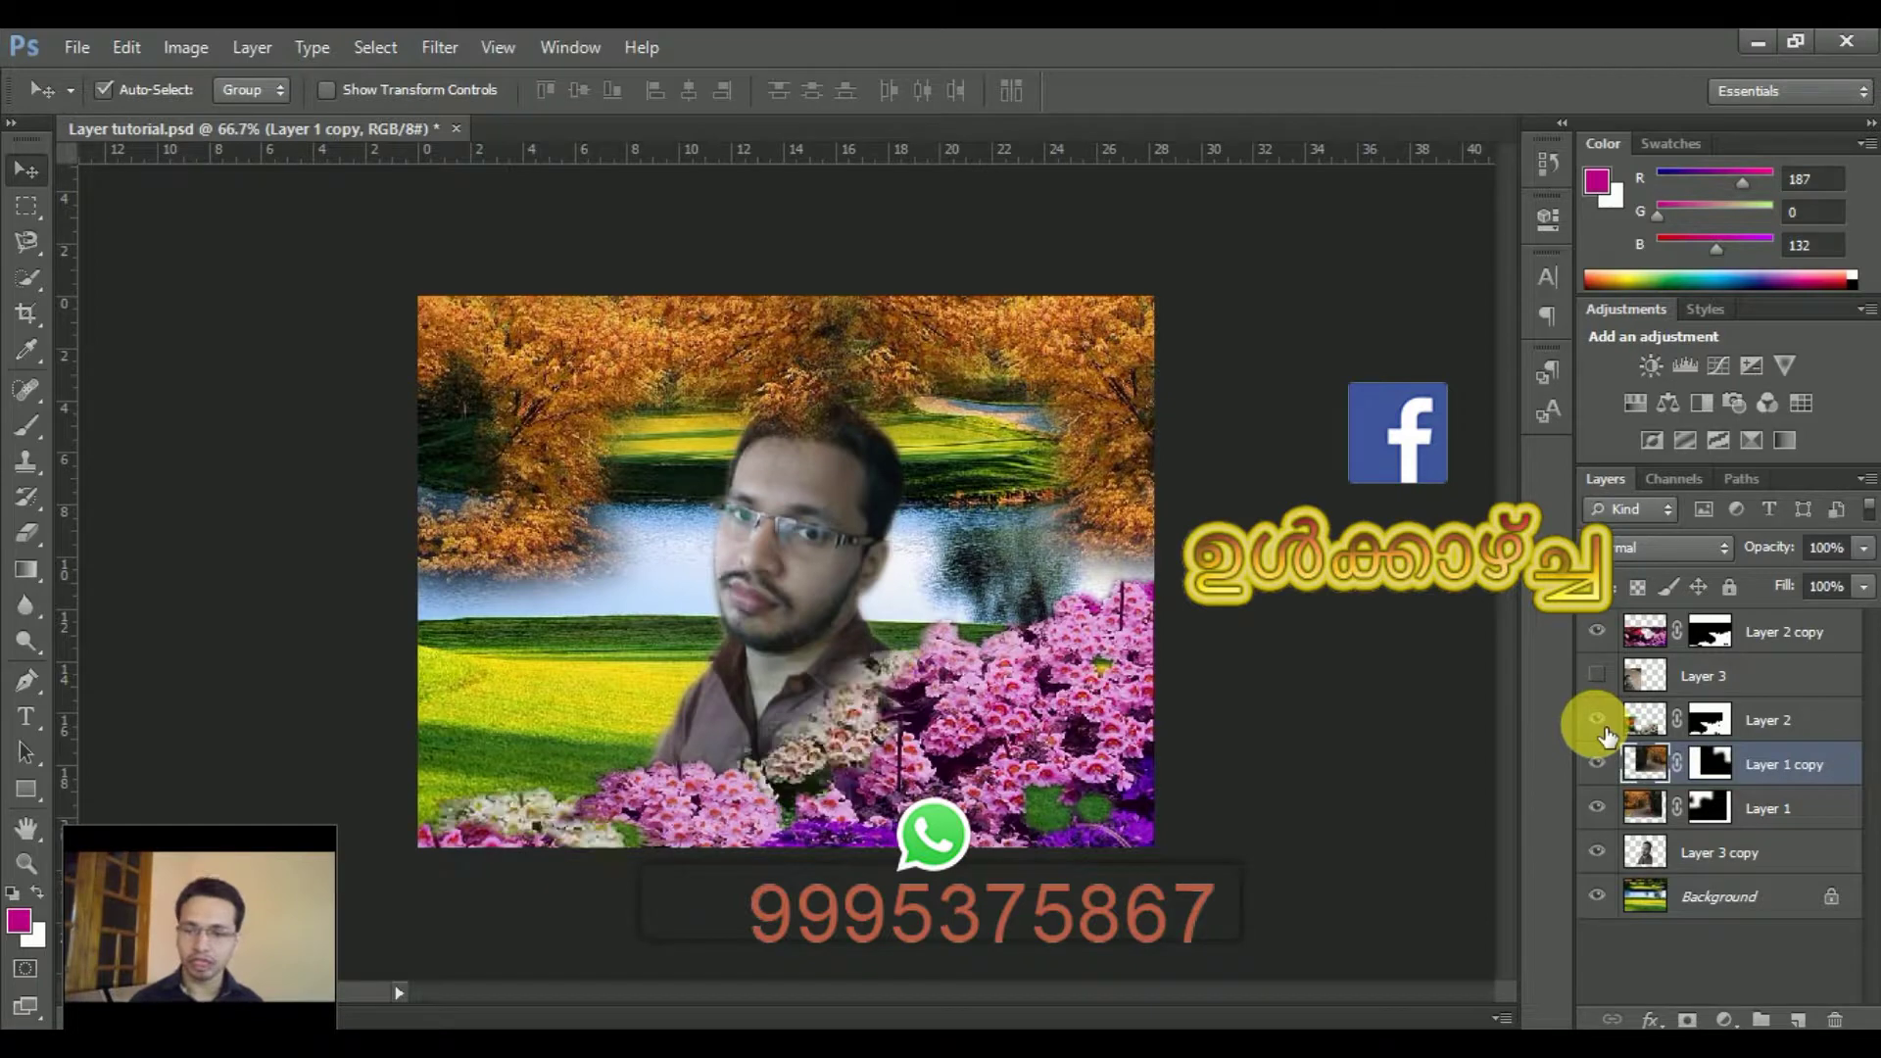
pyautogui.click(1599, 764)
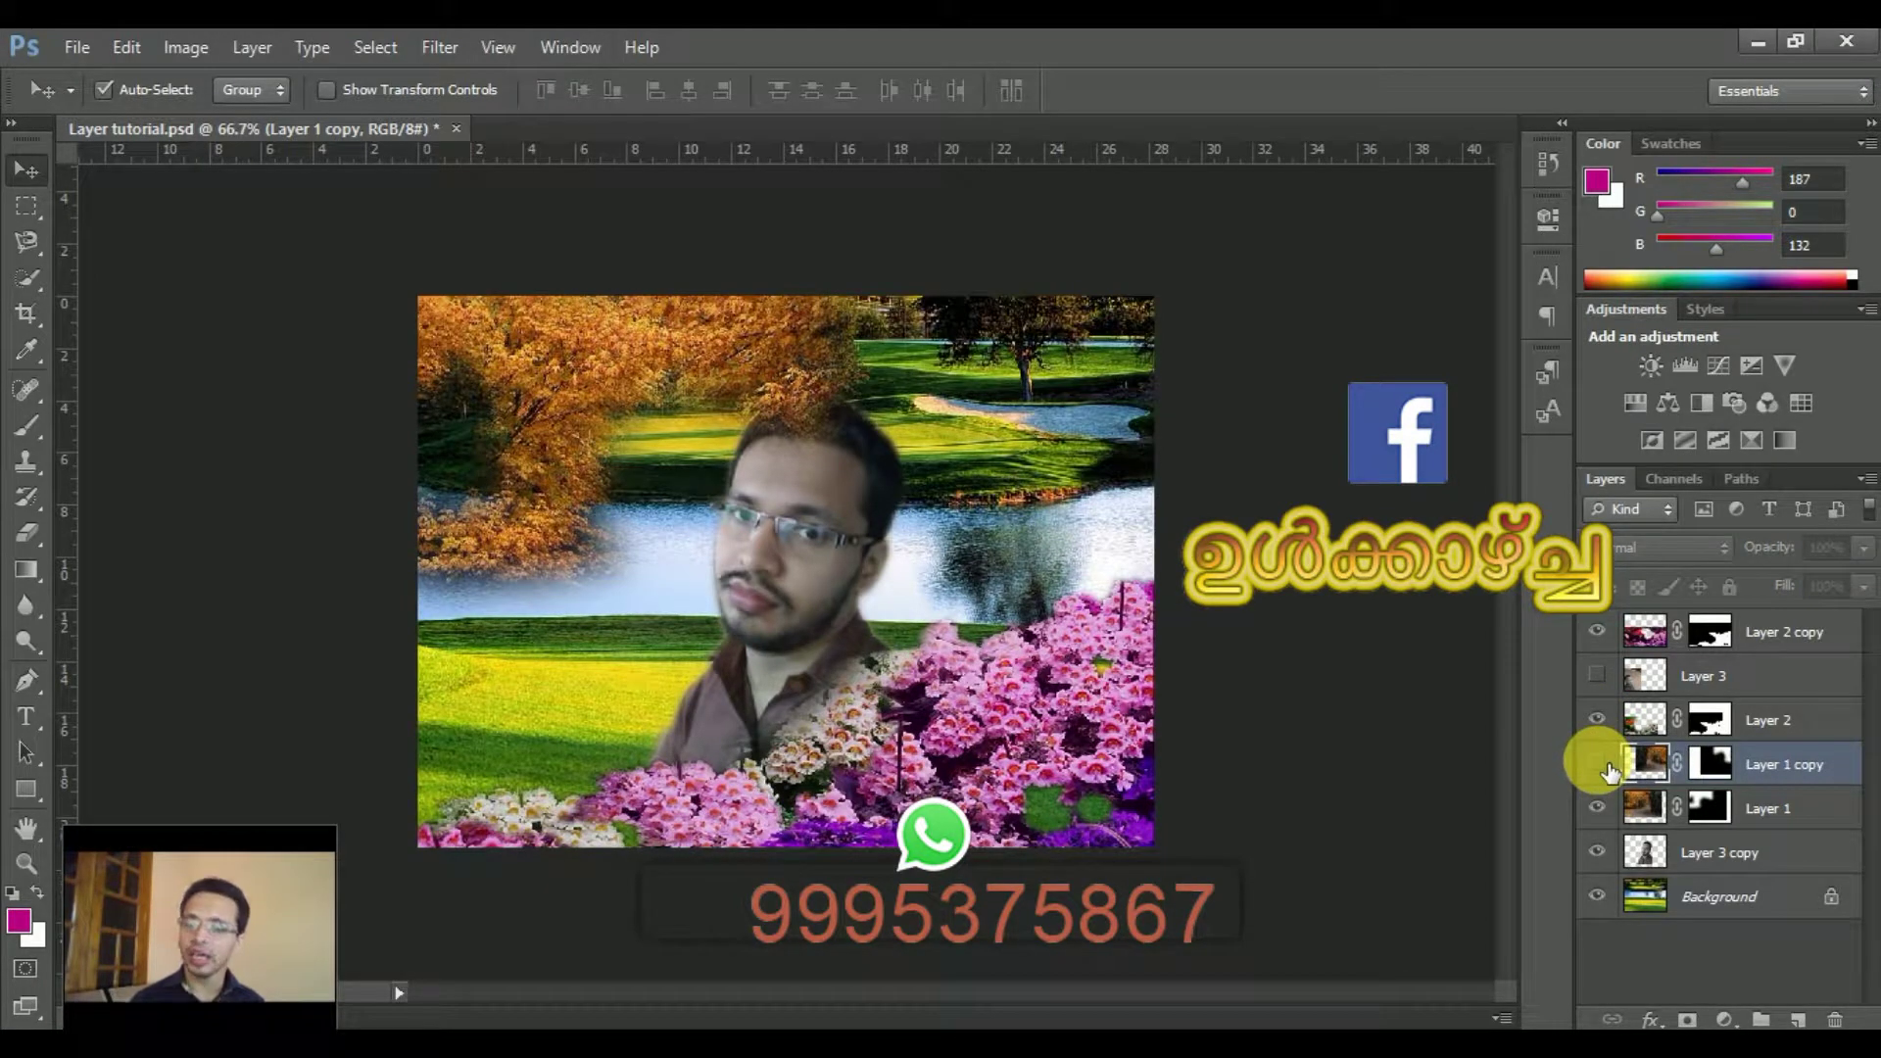
pyautogui.click(1600, 765)
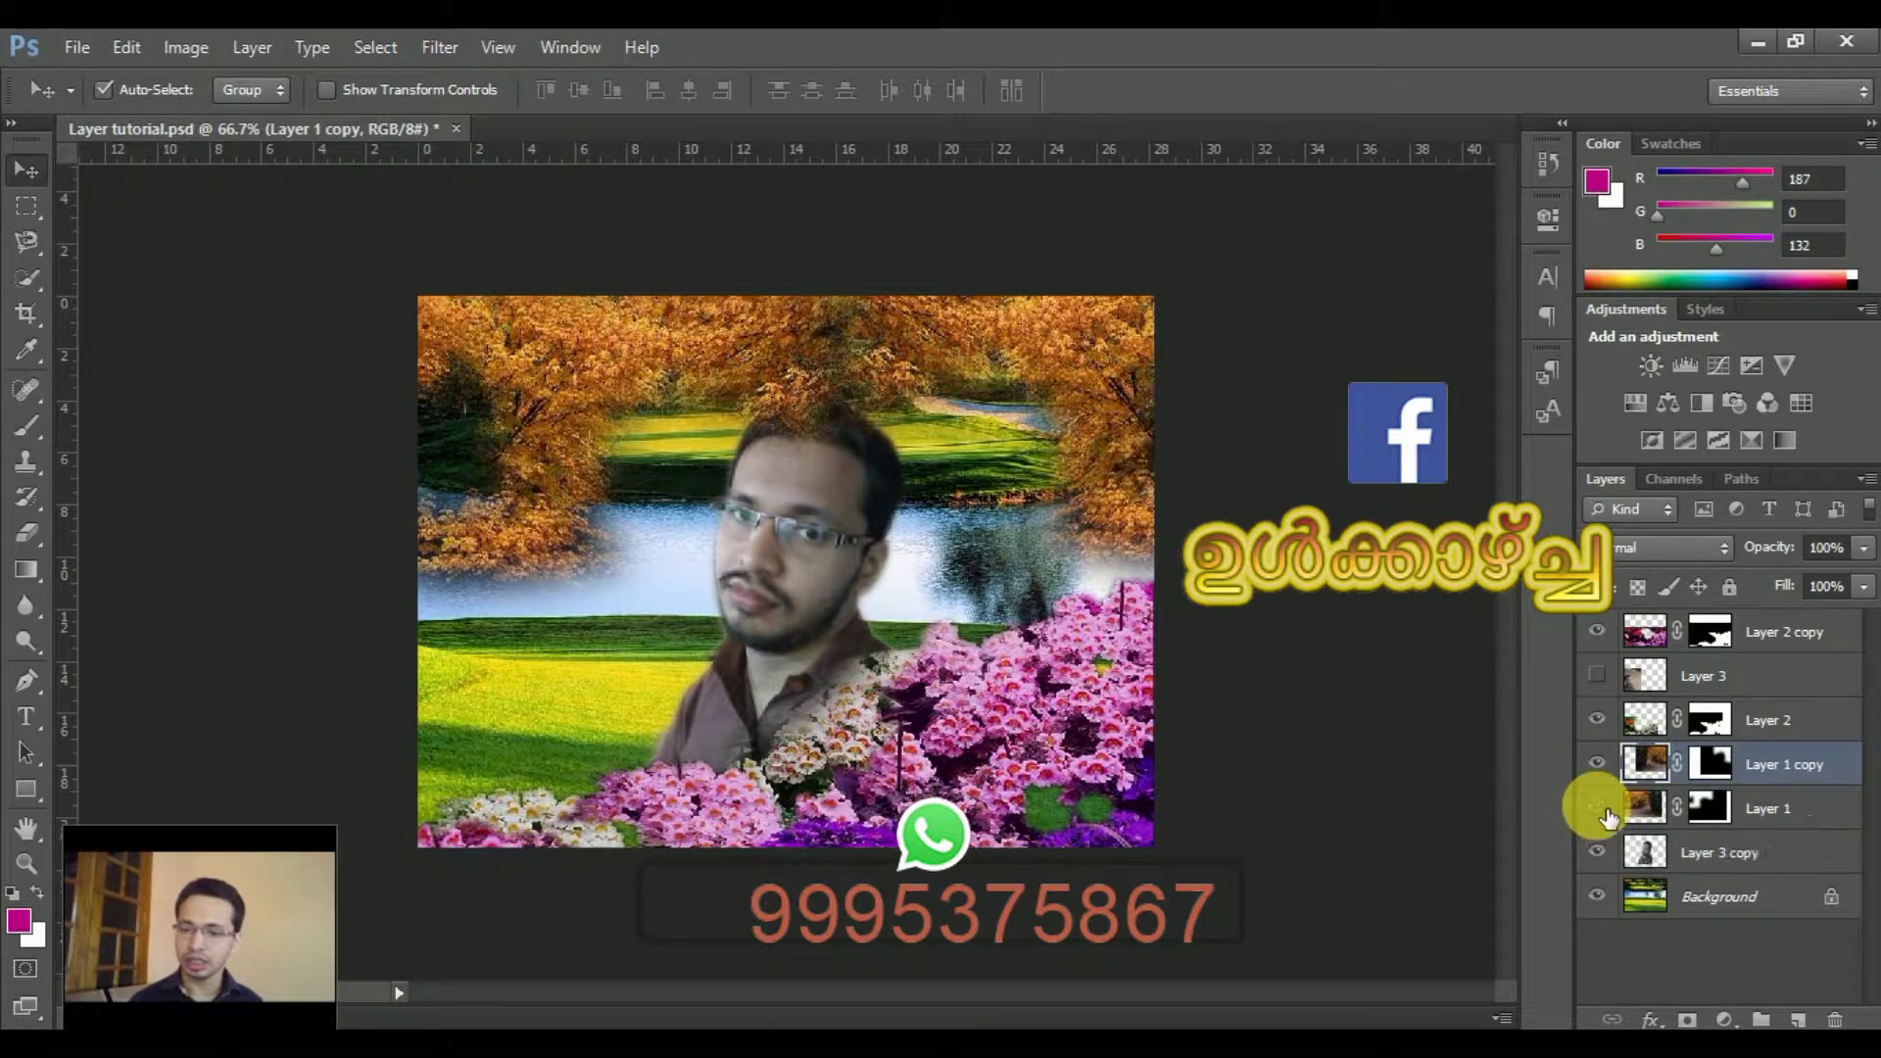
pyautogui.click(1600, 809)
pyautogui.click(1599, 809)
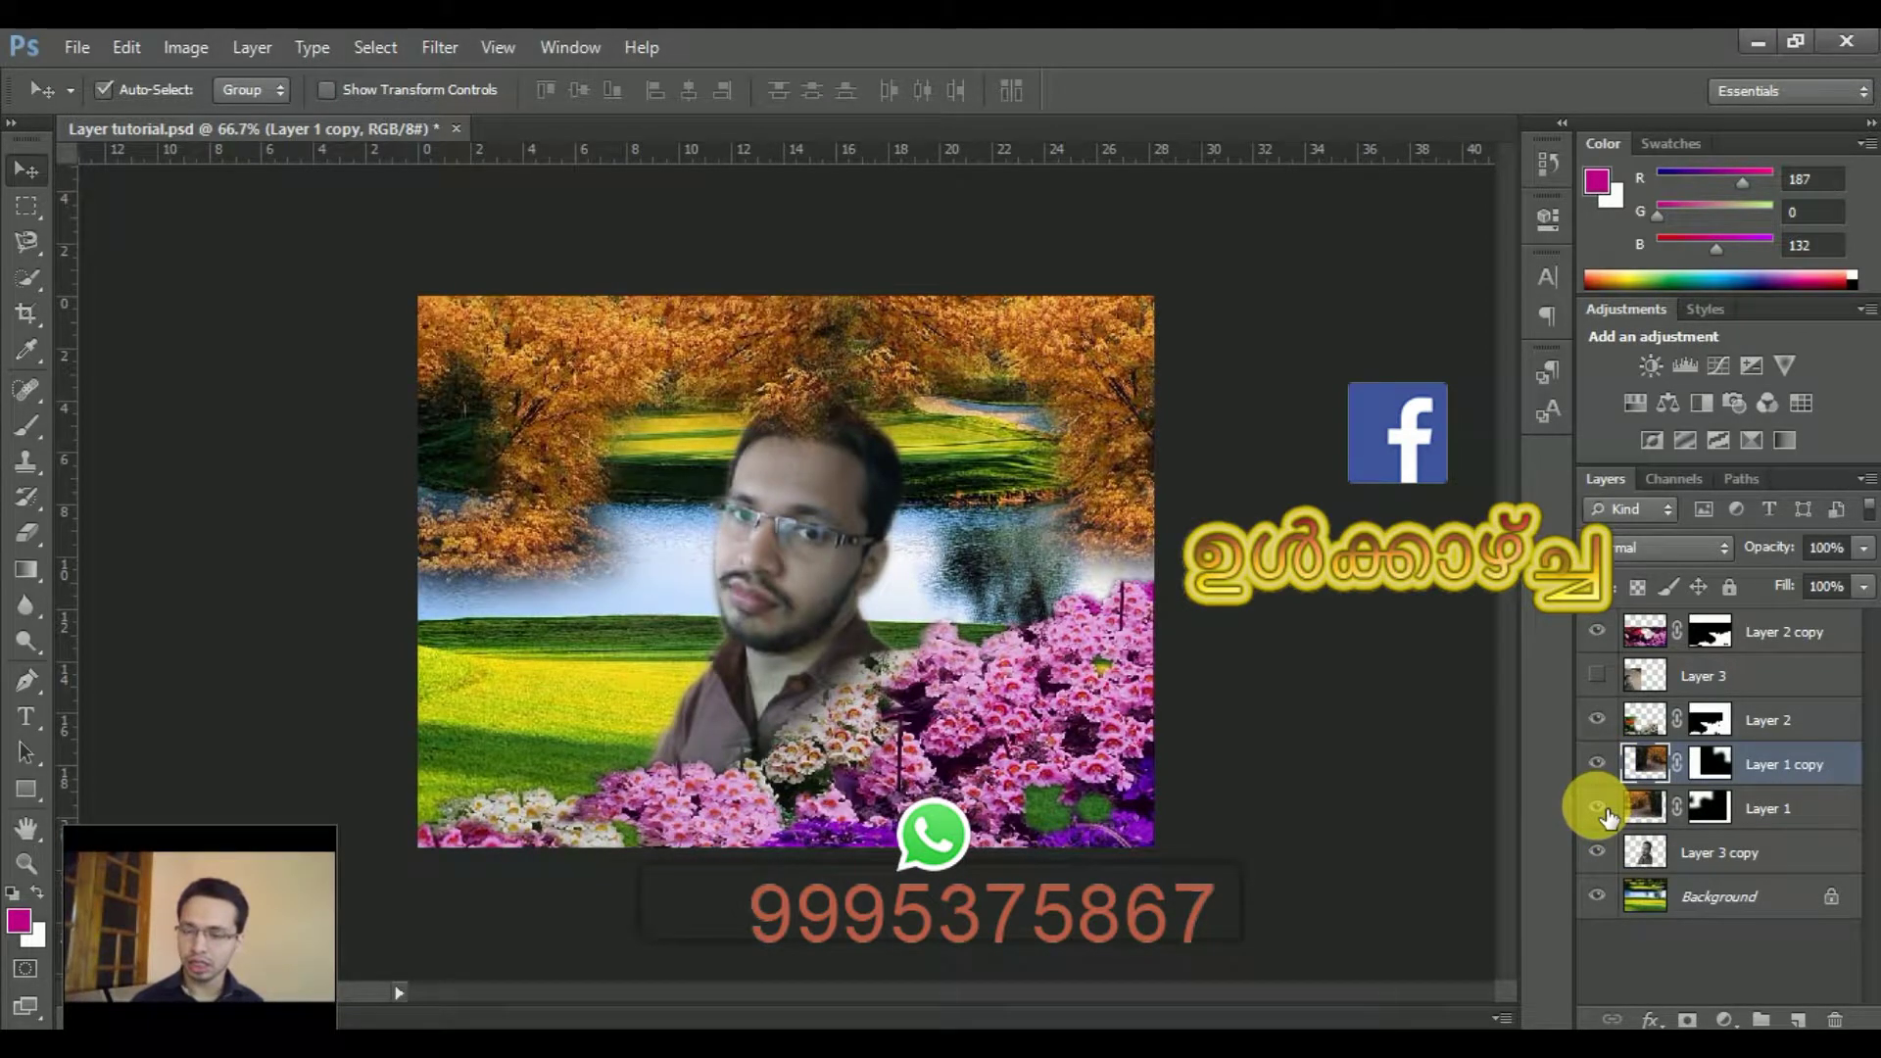
pyautogui.click(1598, 853)
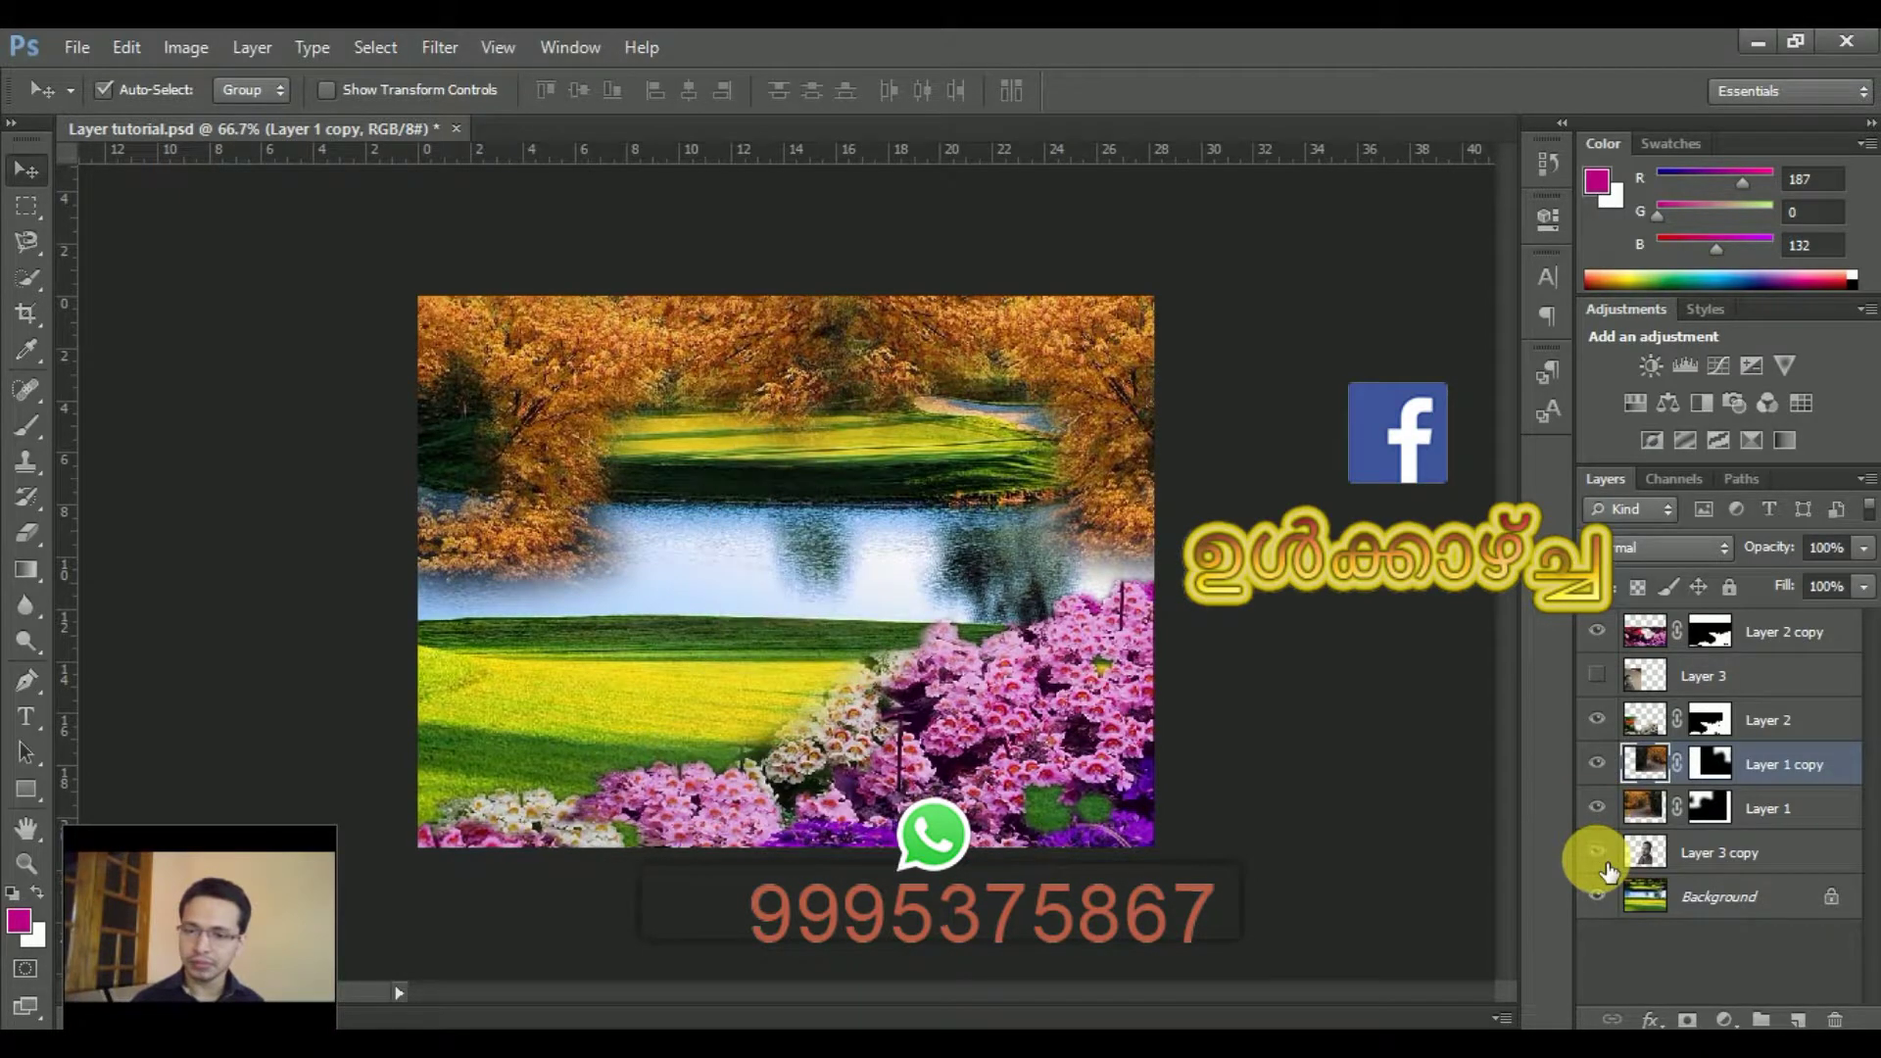
pyautogui.click(1597, 853)
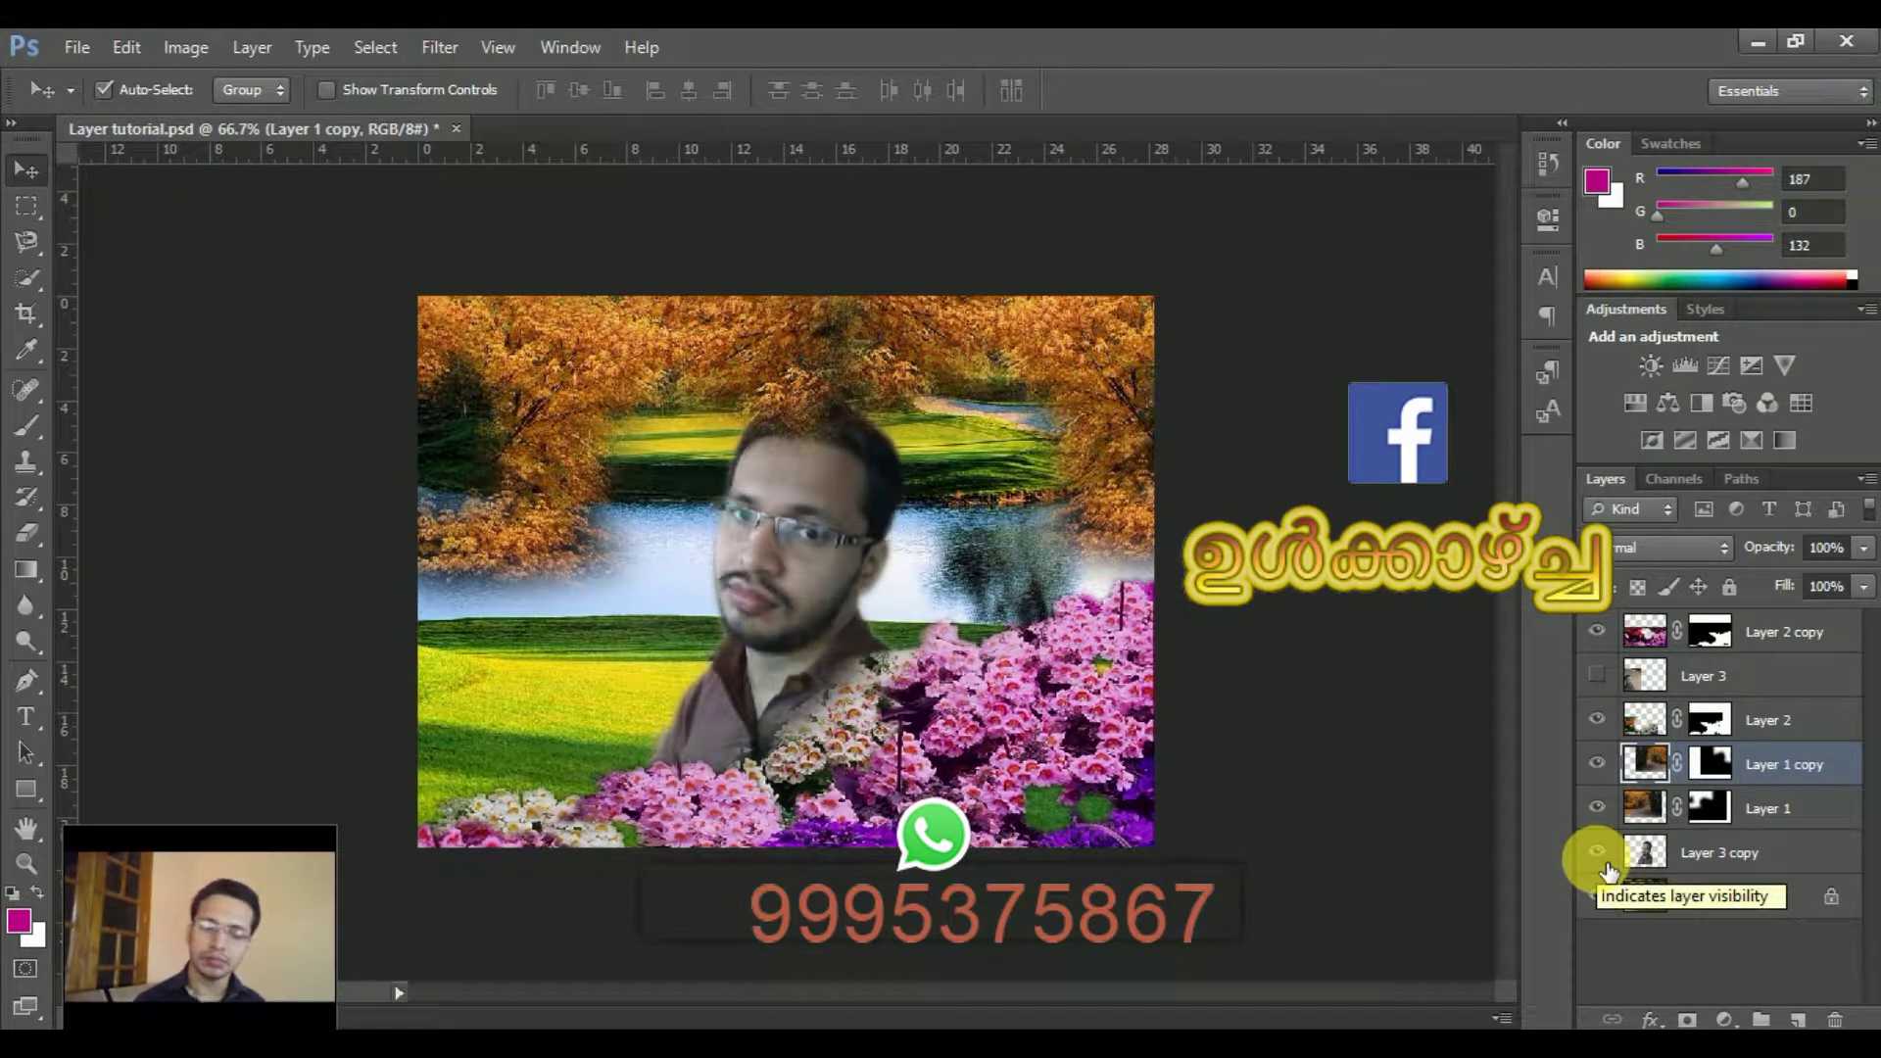
pyautogui.click(1597, 764)
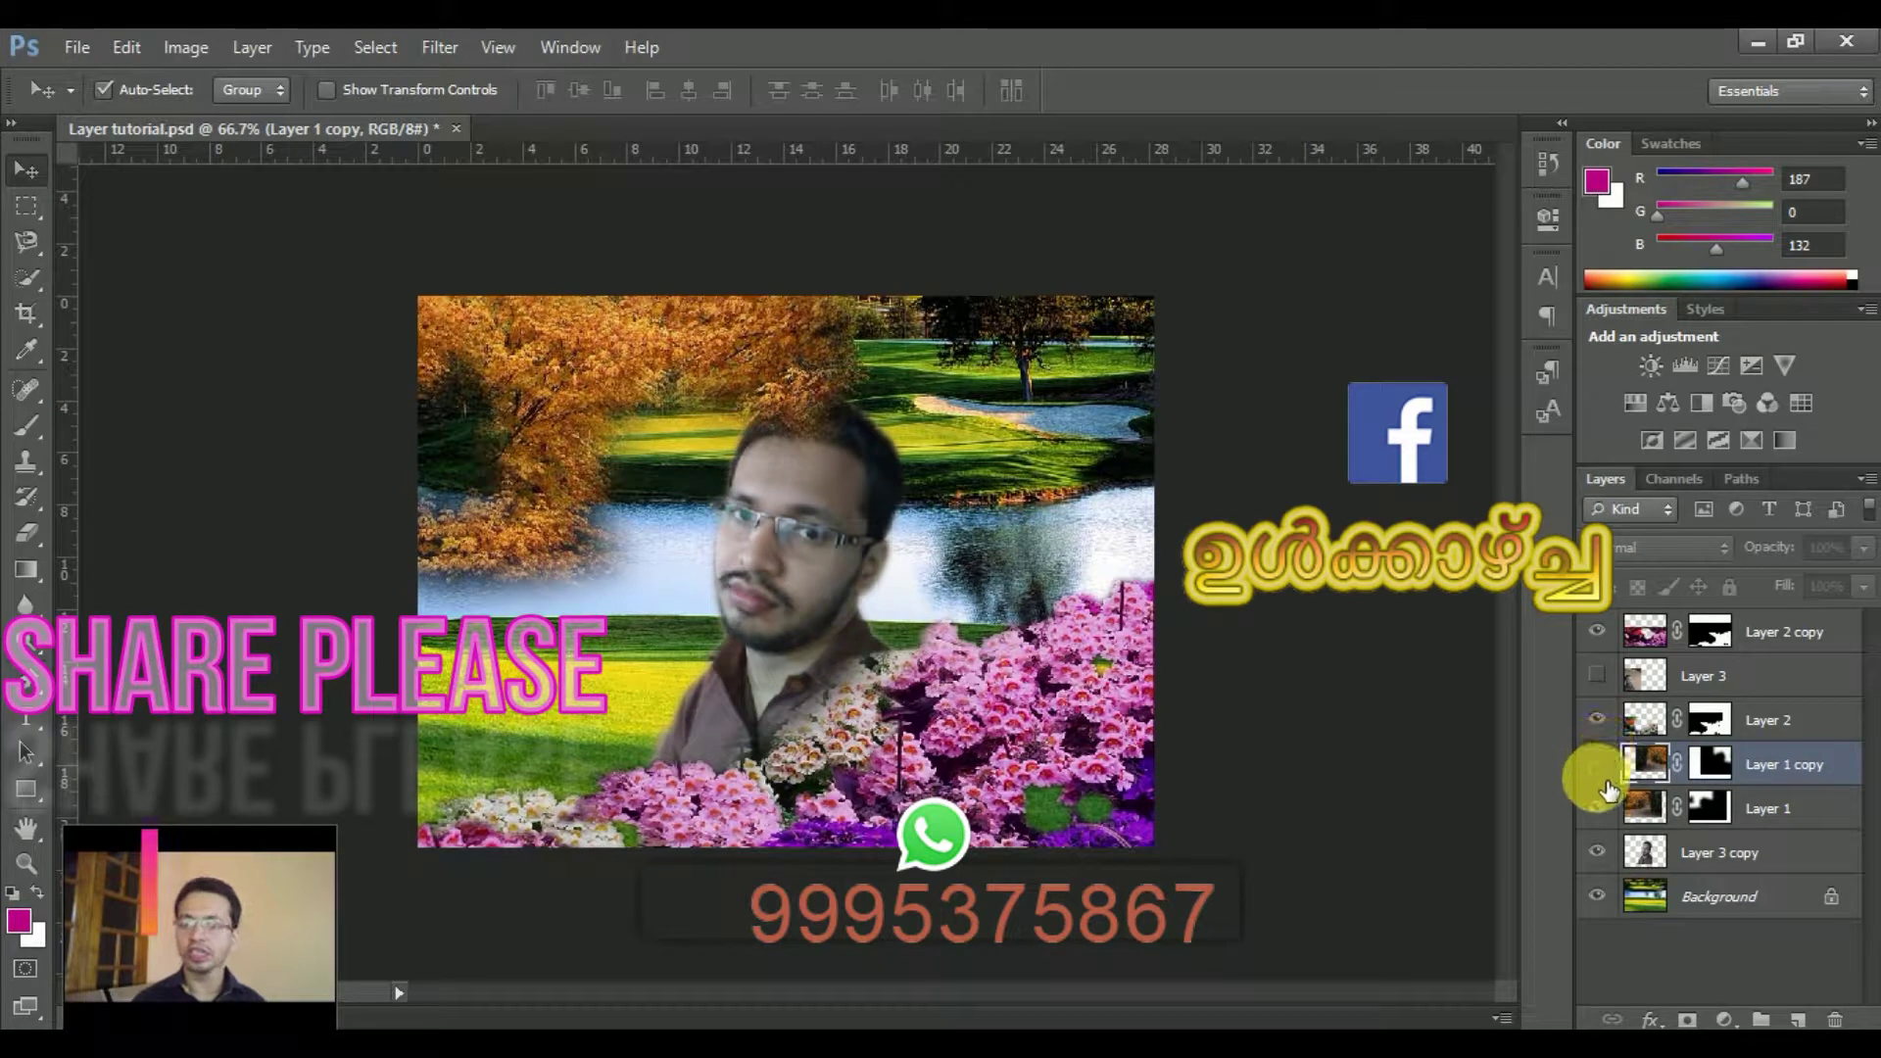
pyautogui.click(1599, 767)
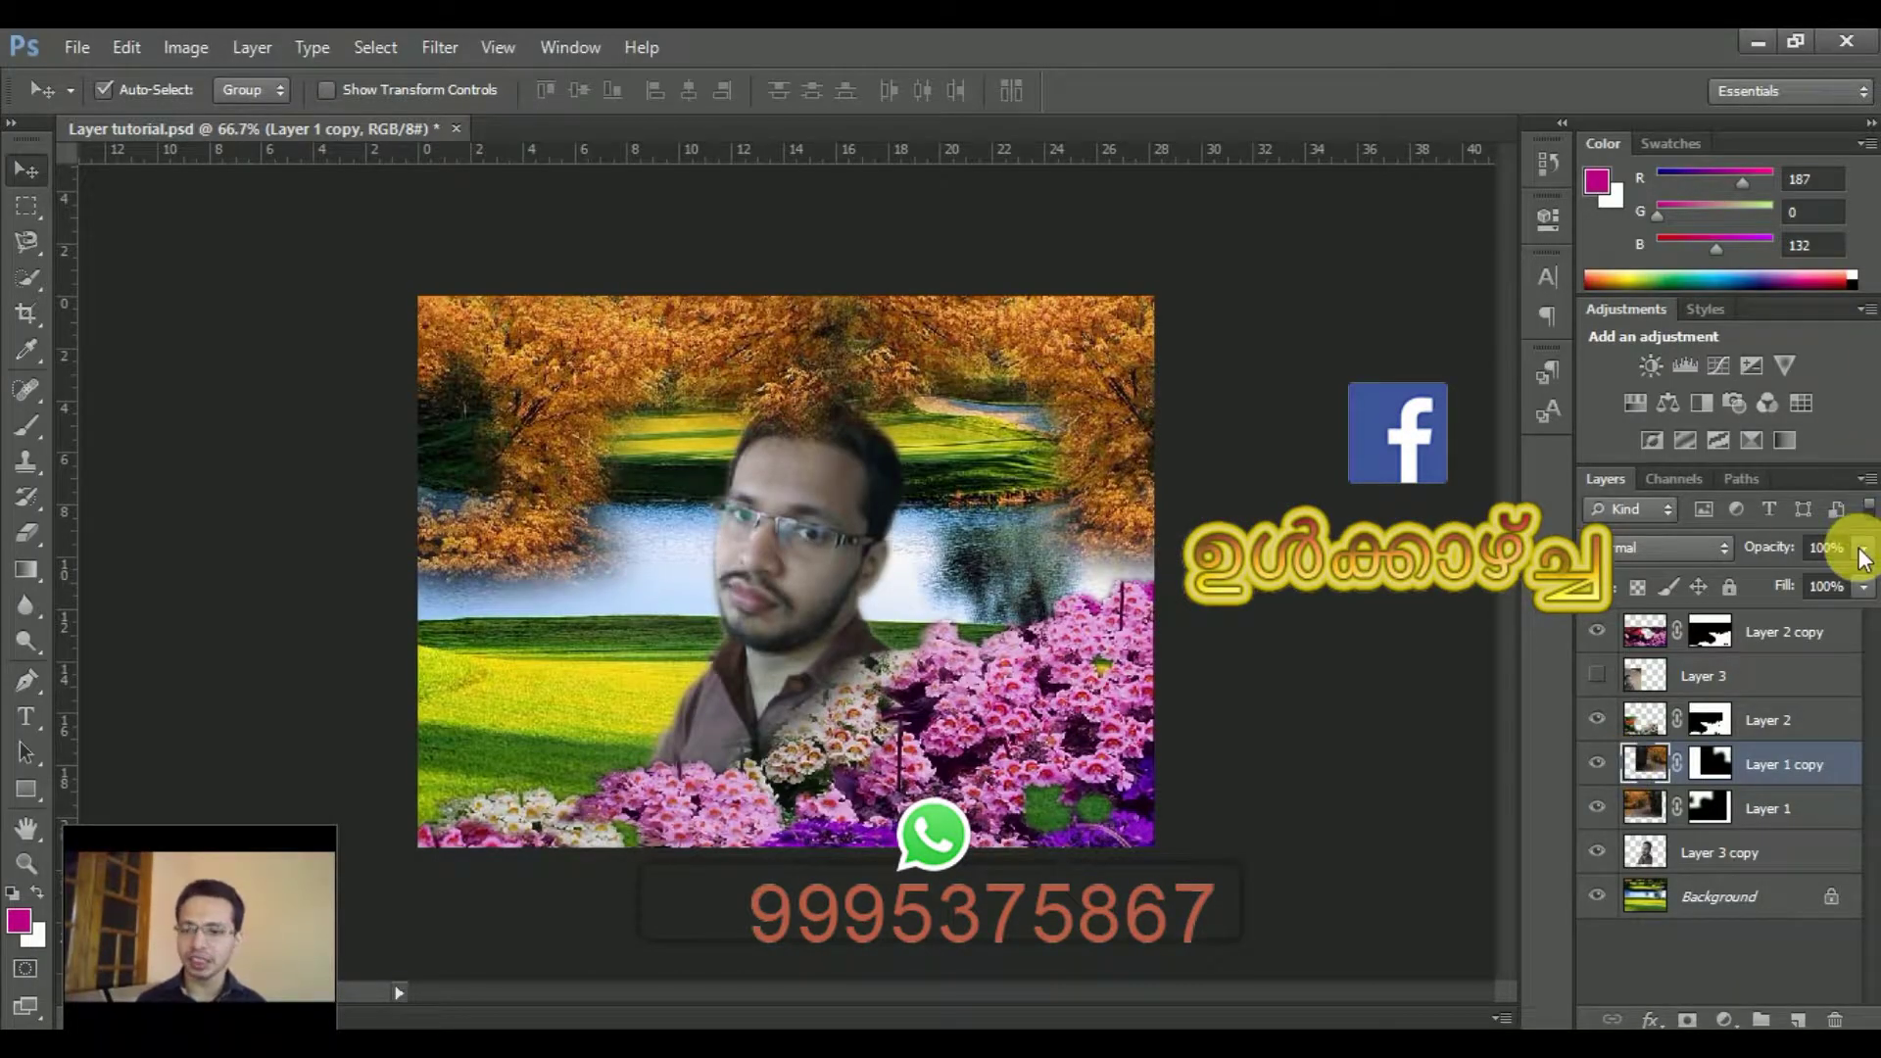
# Step: Trial the Layer 3 copy portrait's opacity at 81%, leaving it at 99%
pyautogui.click(1801, 860)
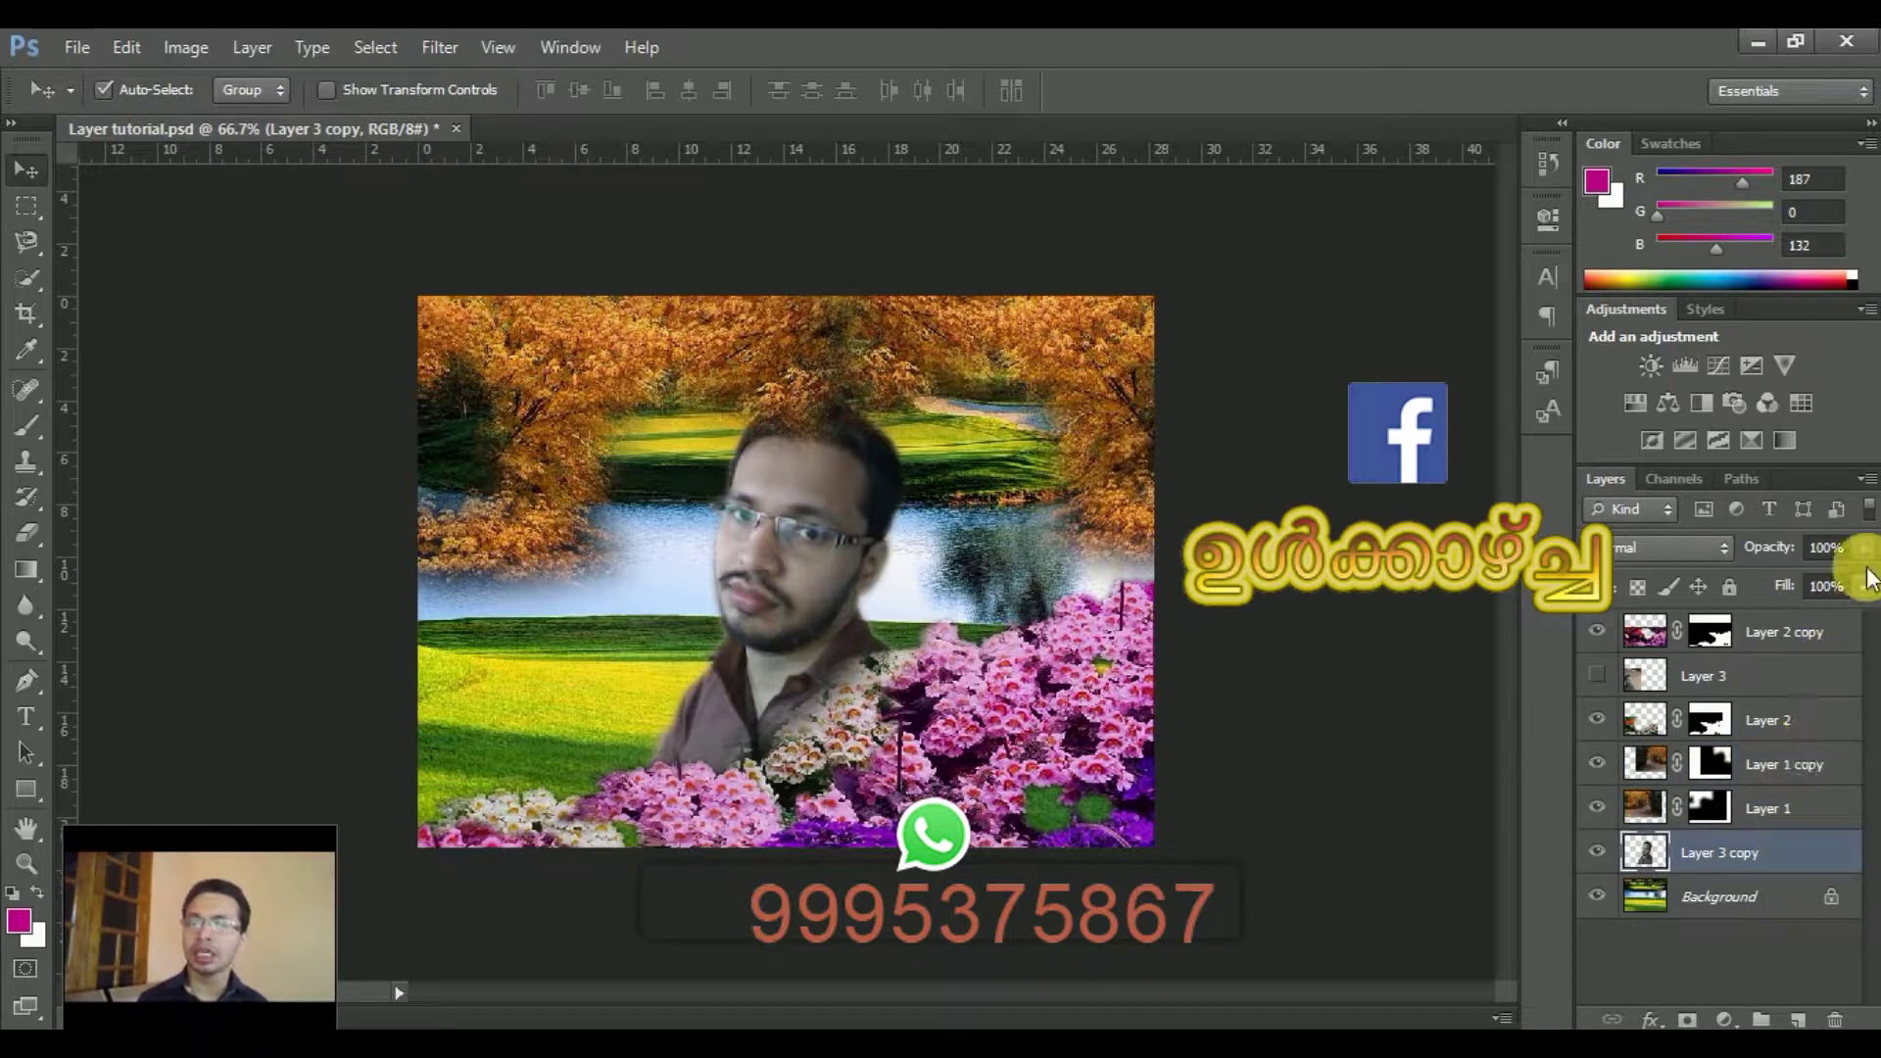
pyautogui.click(1863, 549)
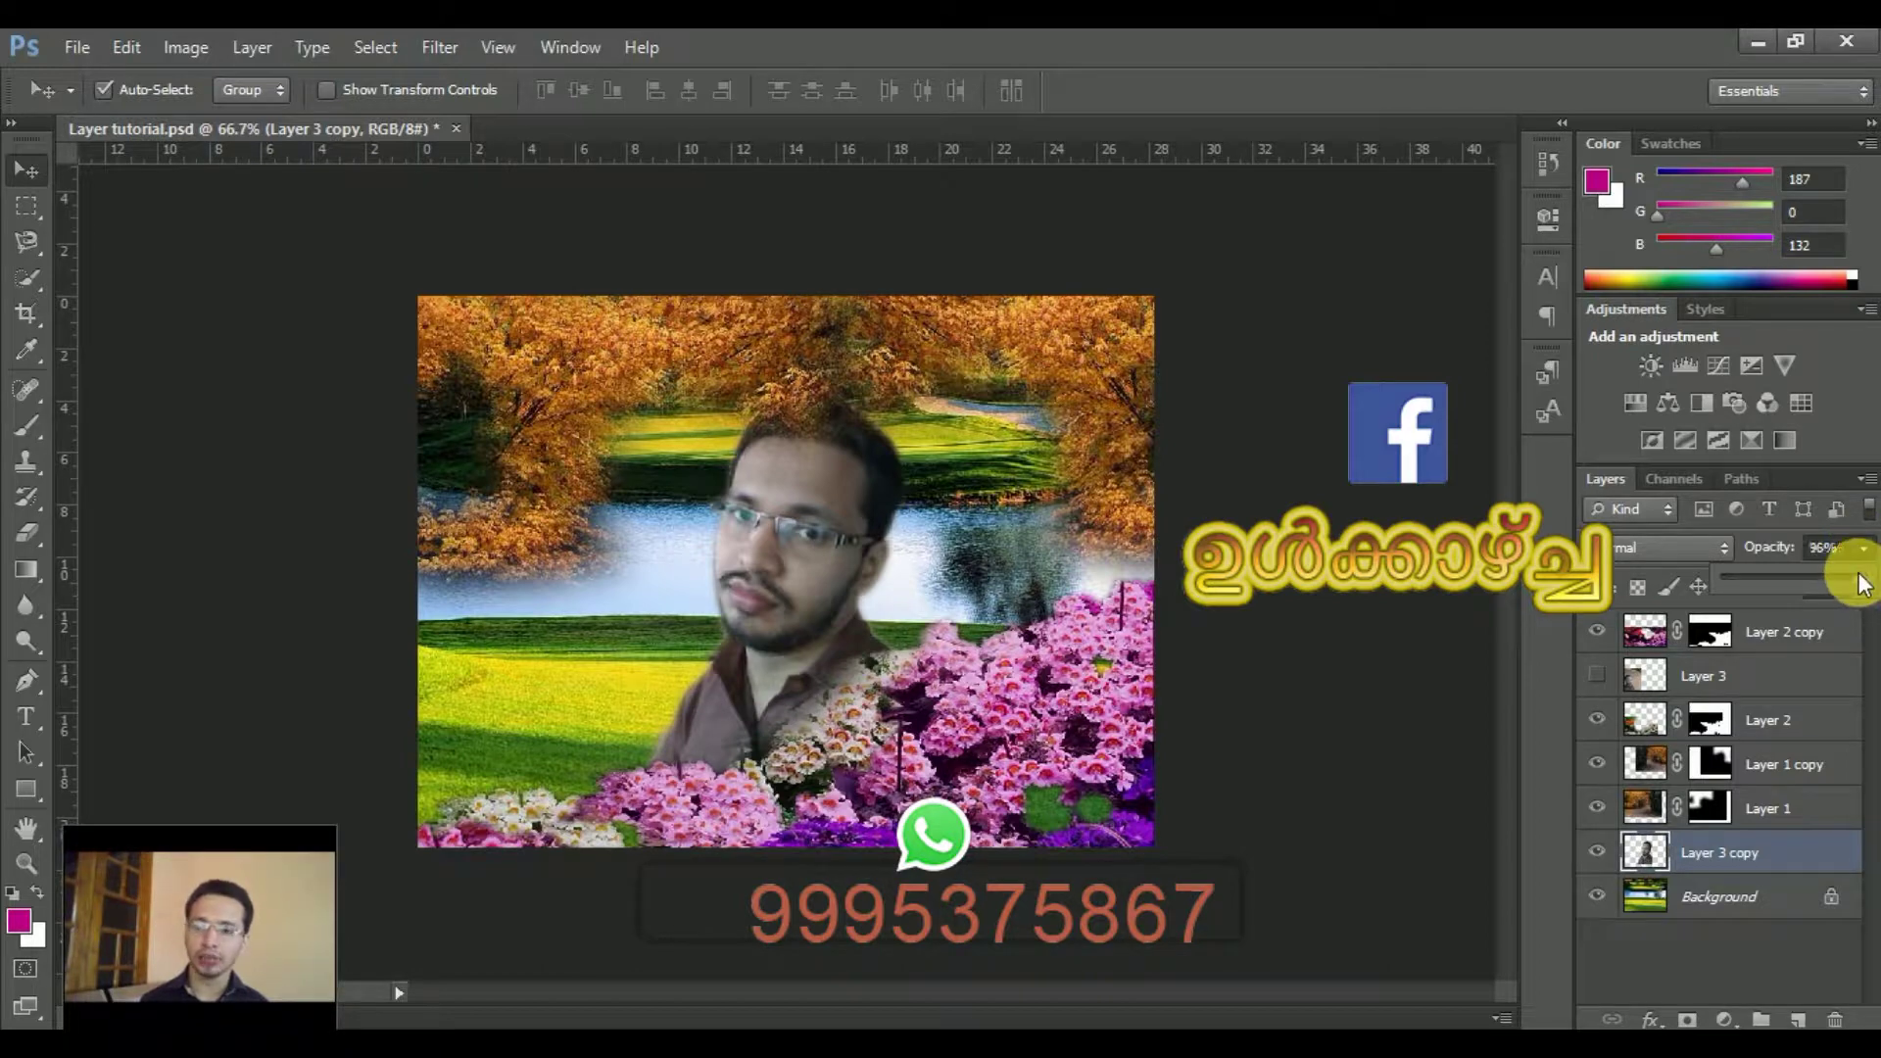
pyautogui.moveTo(1864, 584)
pyautogui.mouseDown()
pyautogui.moveTo(1756, 586)
pyautogui.moveTo(1862, 586)
pyautogui.mouseUp()
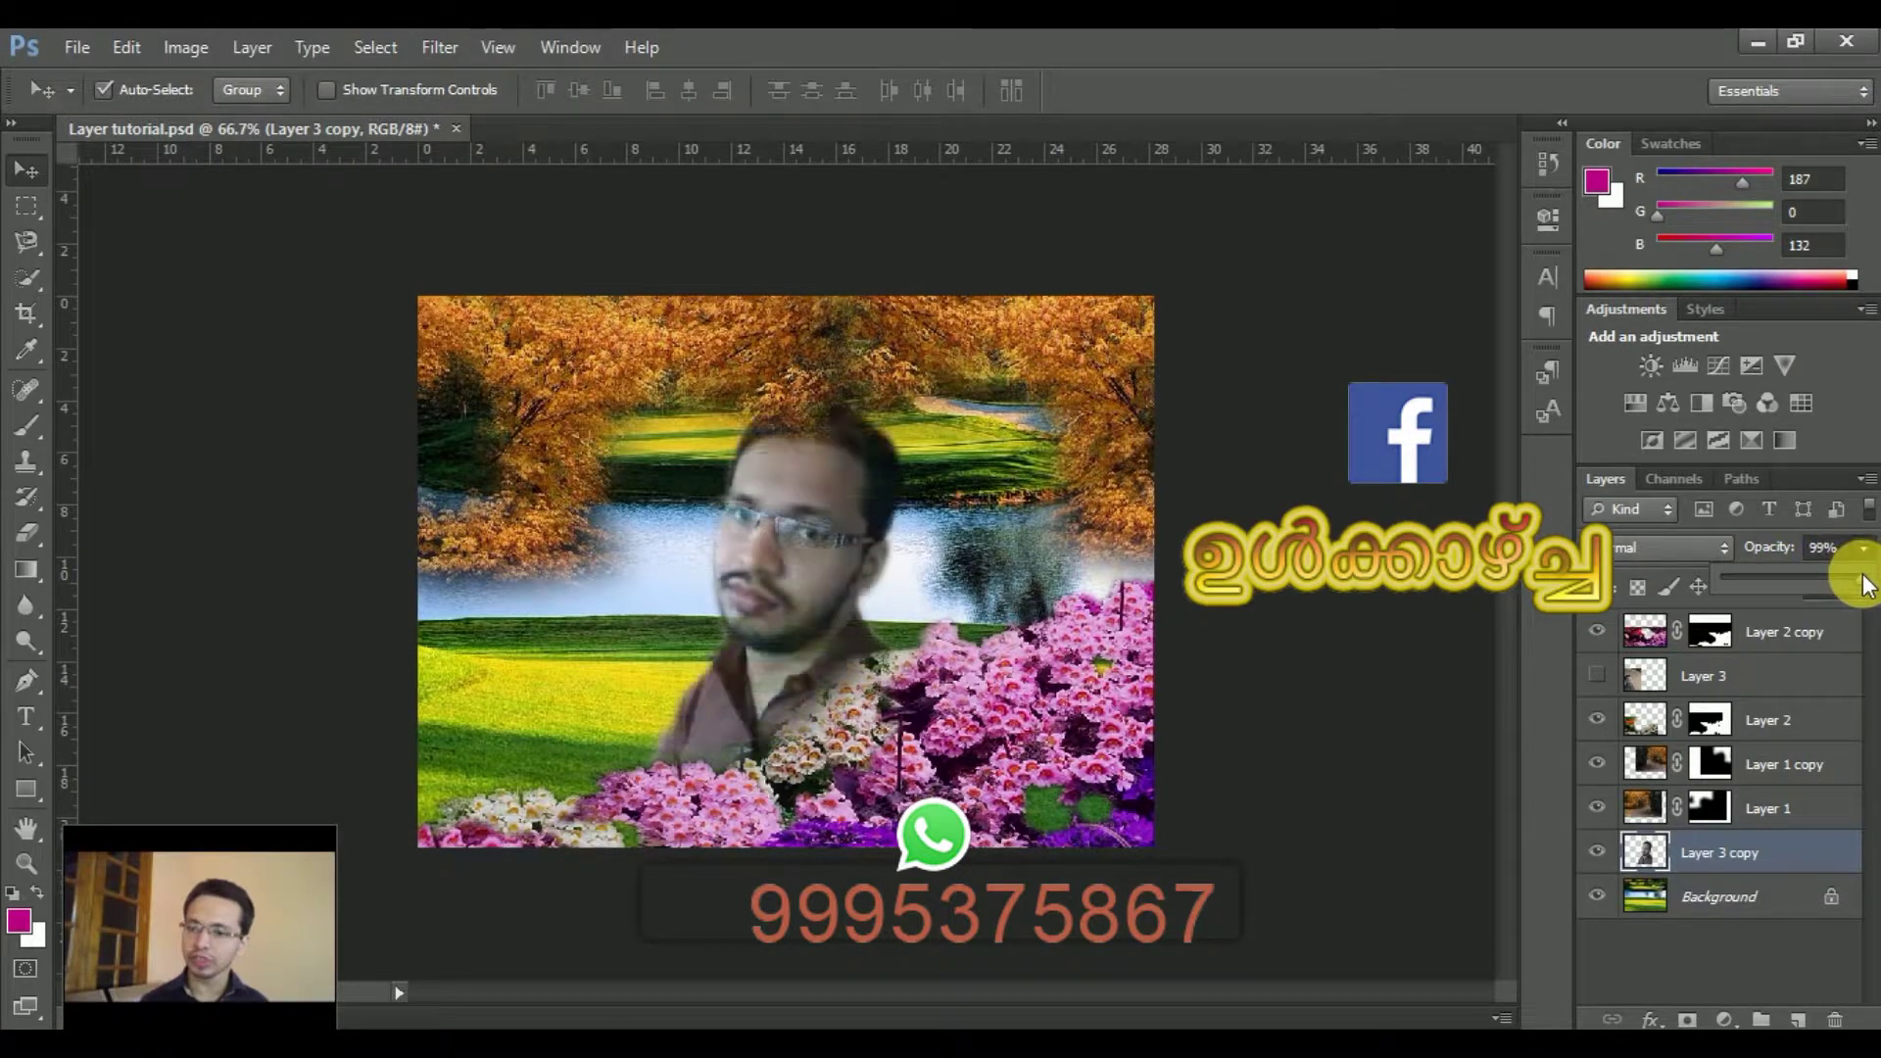
pyautogui.click(1864, 547)
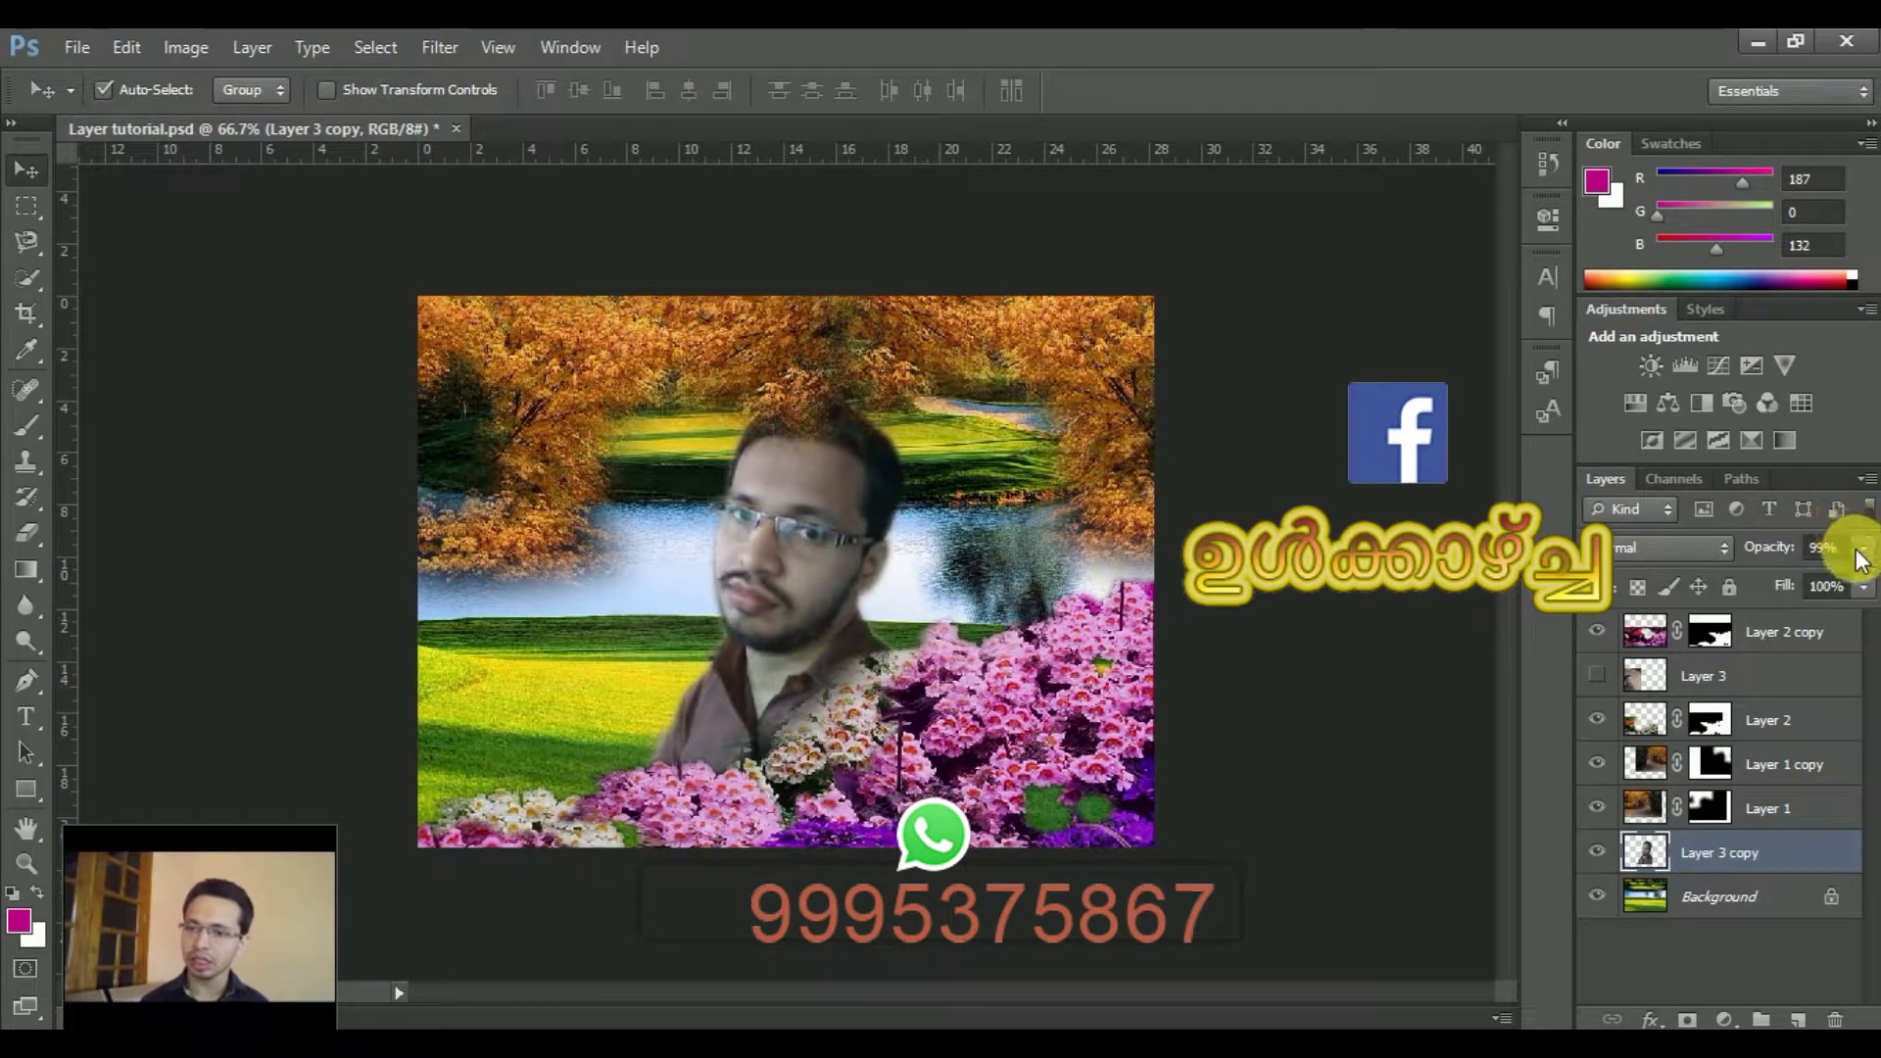
# Step: Drop the portrait layer's fill to 40%, restore it to 100%, and set opacity to 100%
pyautogui.click(1864, 586)
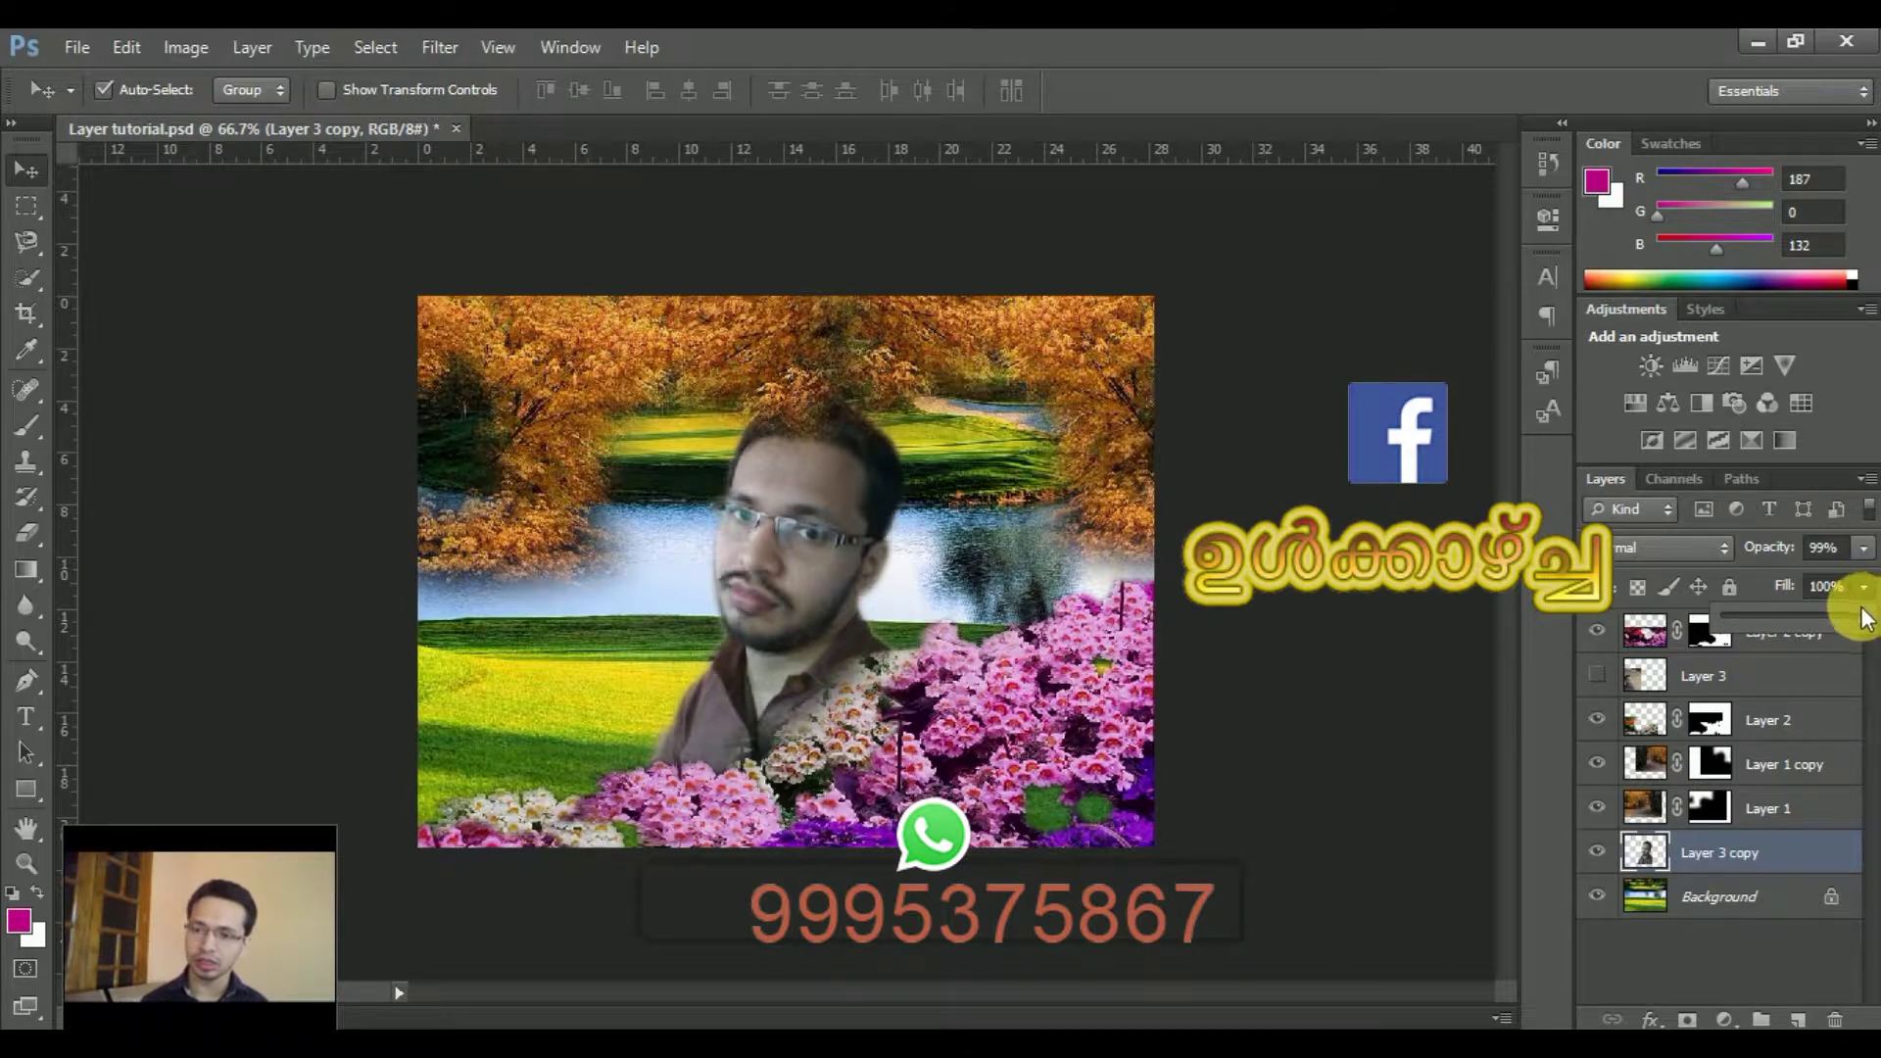
pyautogui.moveTo(1862, 626); pyautogui.dragTo(1779, 618)
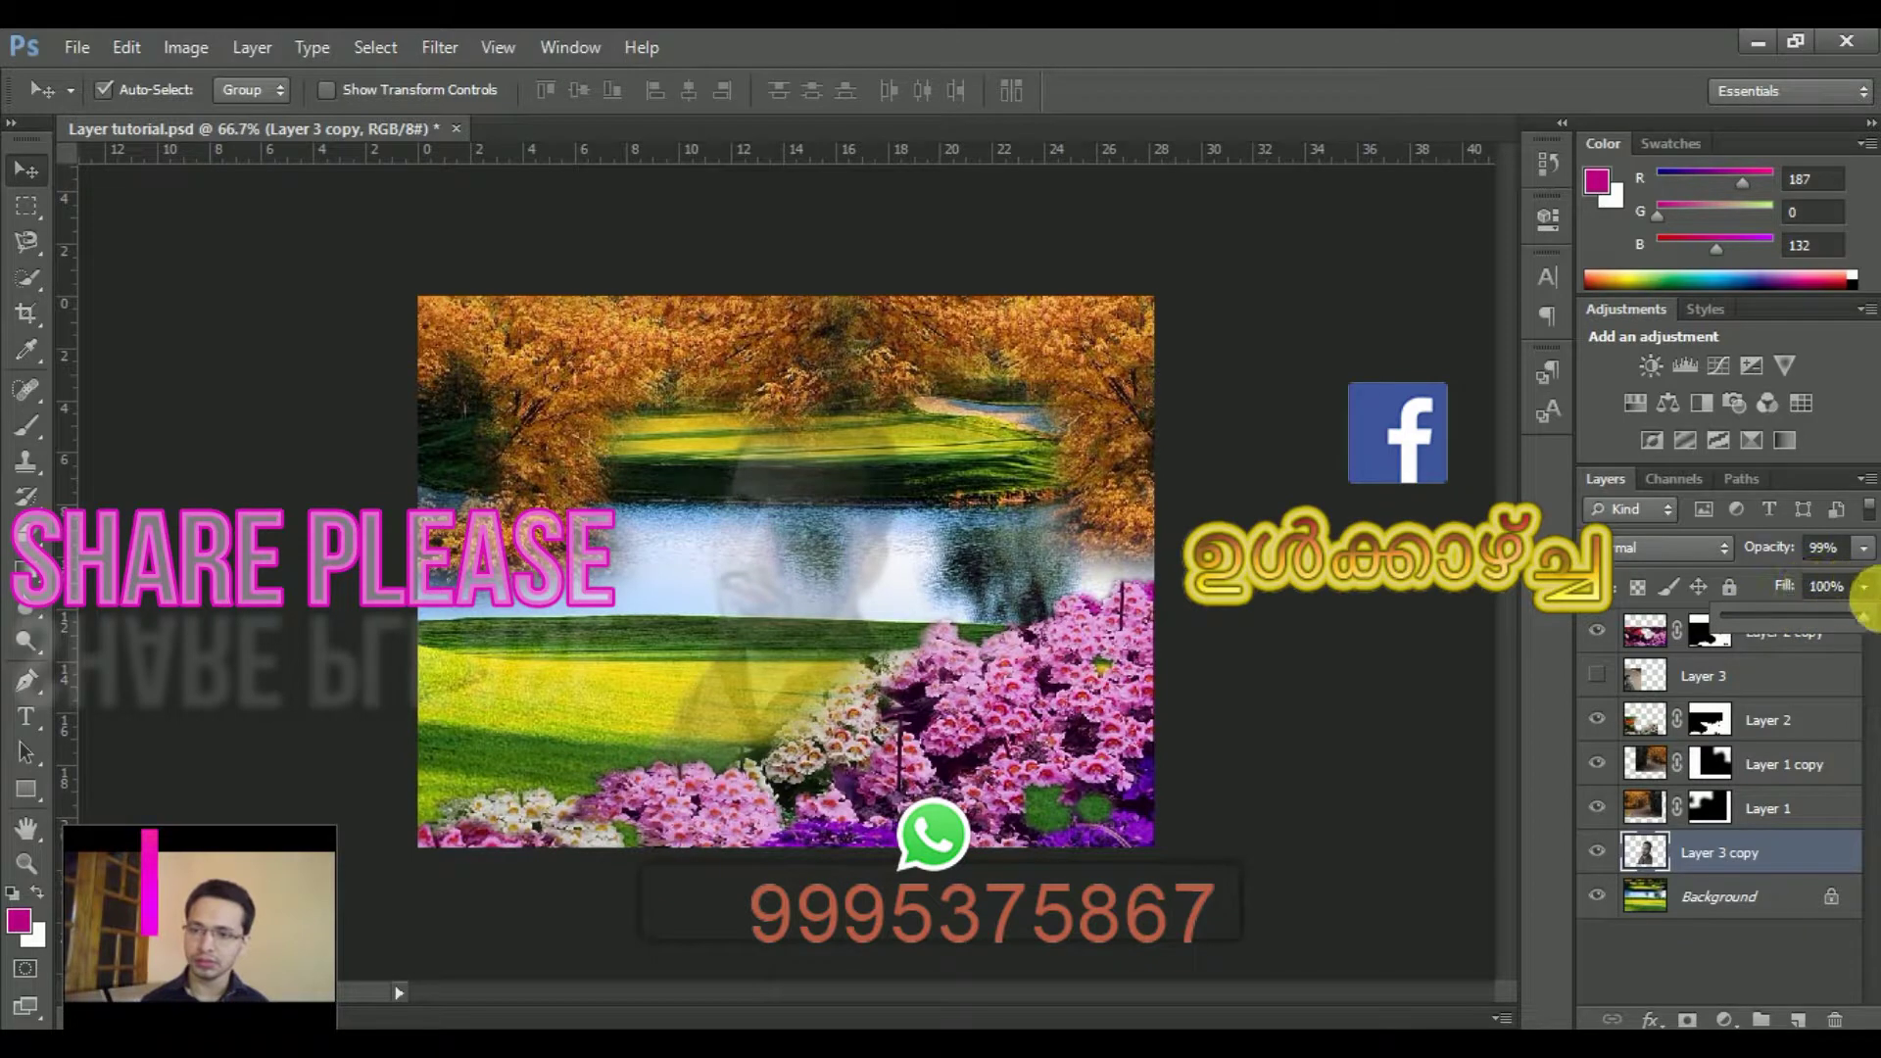
pyautogui.moveTo(1779, 618); pyautogui.dragTo(1869, 614)
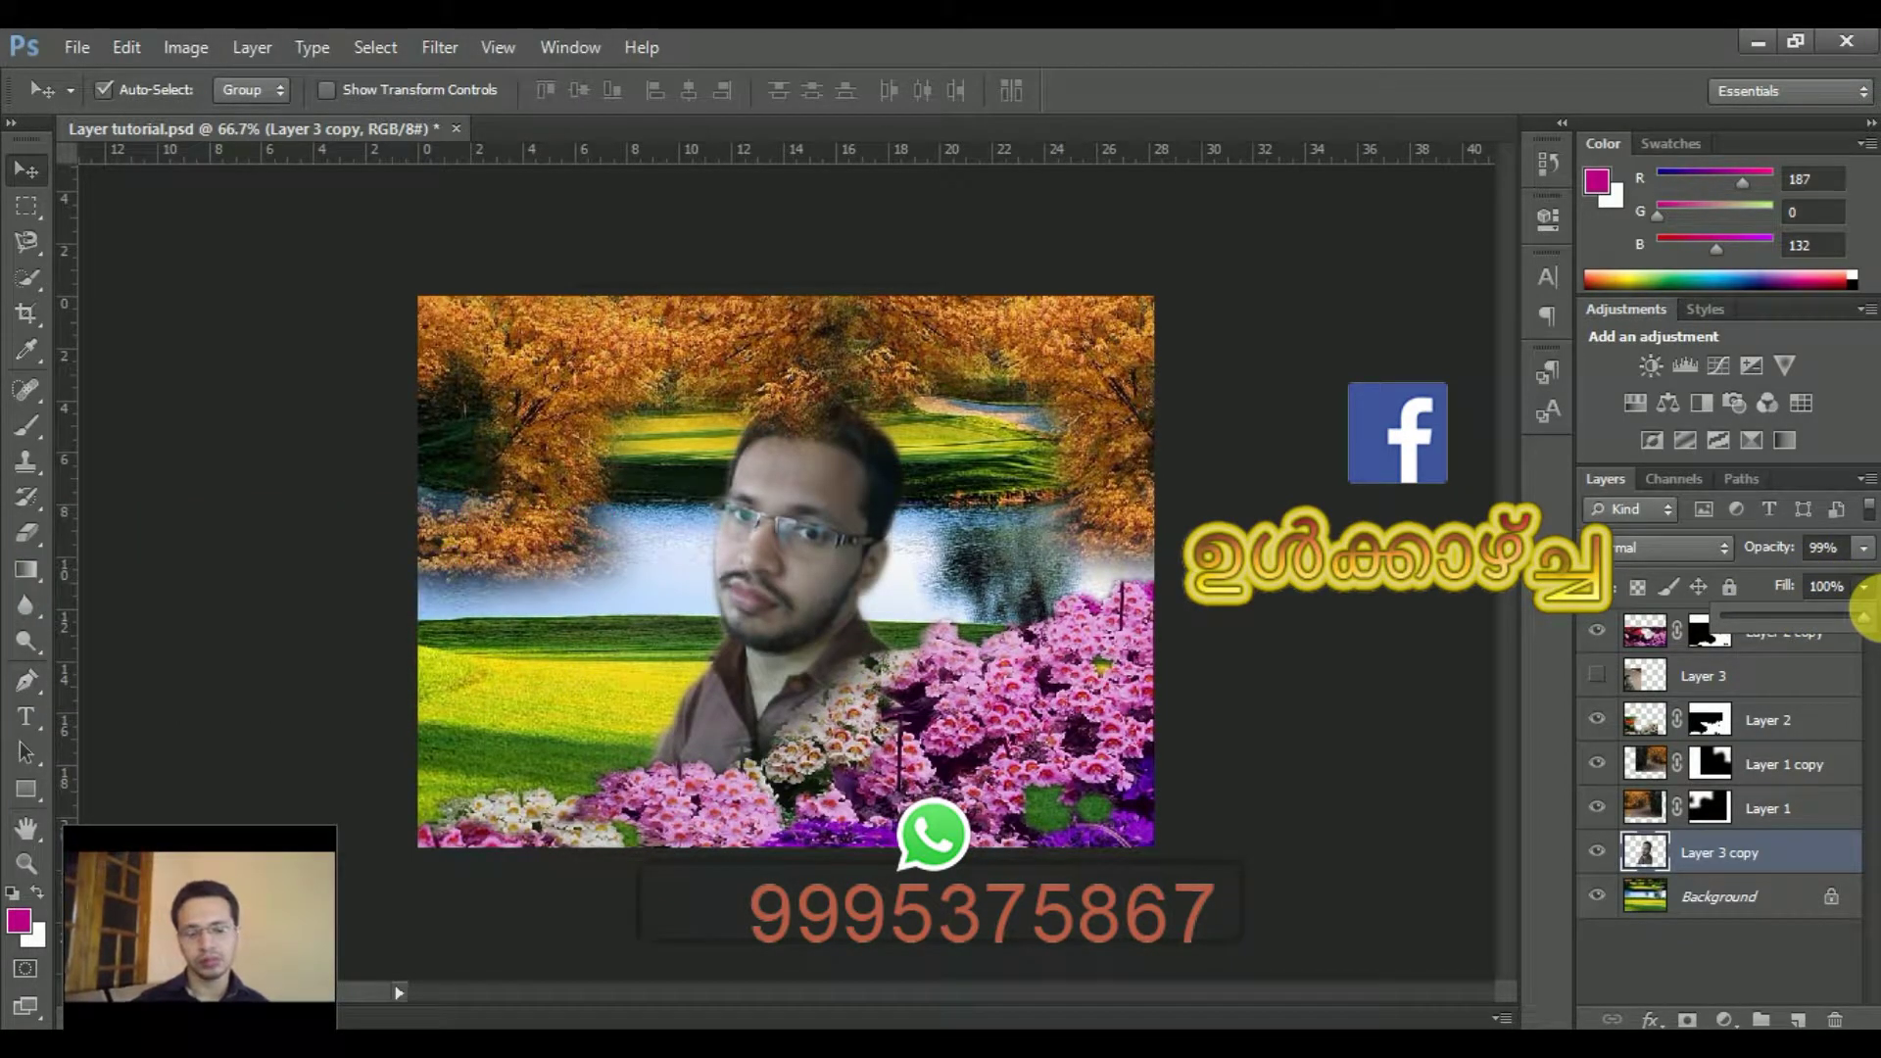
pyautogui.moveTo(1865, 617); pyautogui.dragTo(1869, 615)
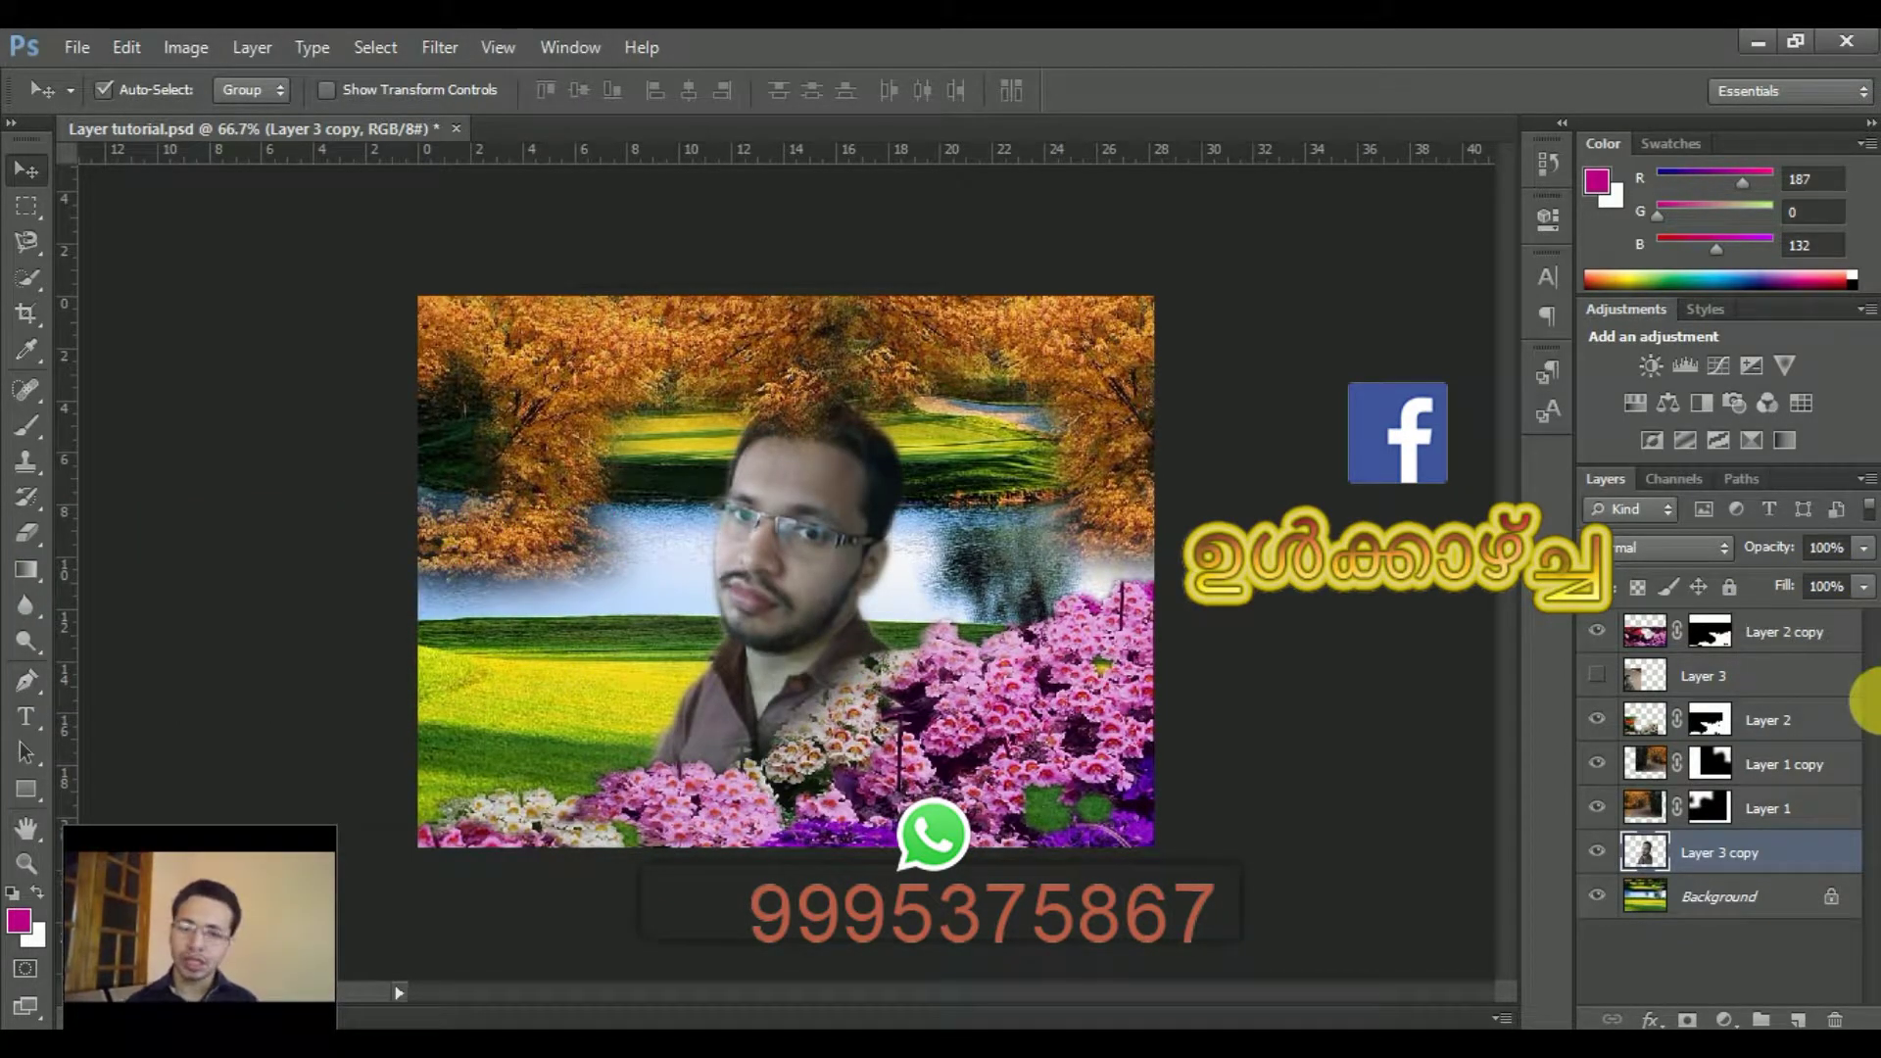
# Step: Drag the hidden Layer 3 onto the Delete Layer trash icon to remove it
pyautogui.click(1814, 685)
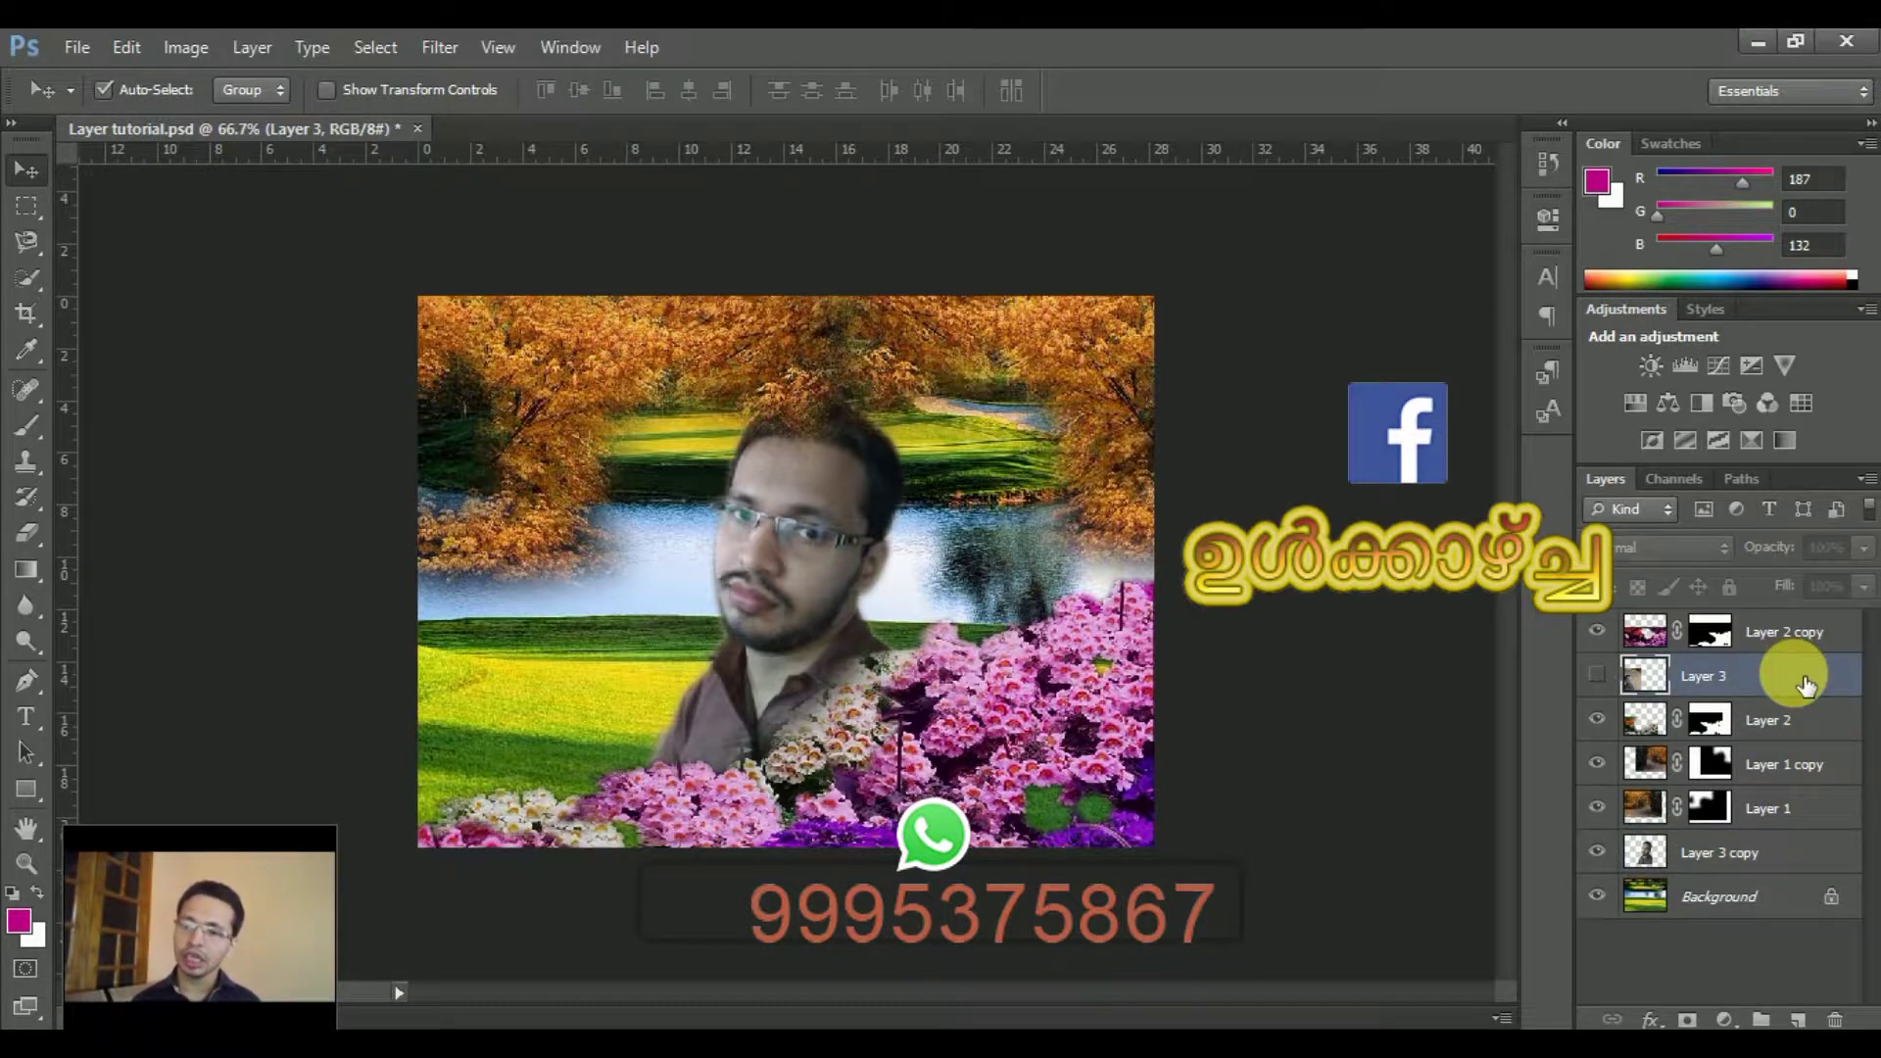
pyautogui.moveTo(1806, 683)
pyautogui.mouseDown()
pyautogui.moveTo(1871, 992)
pyautogui.moveTo(1841, 1024)
pyautogui.mouseUp()
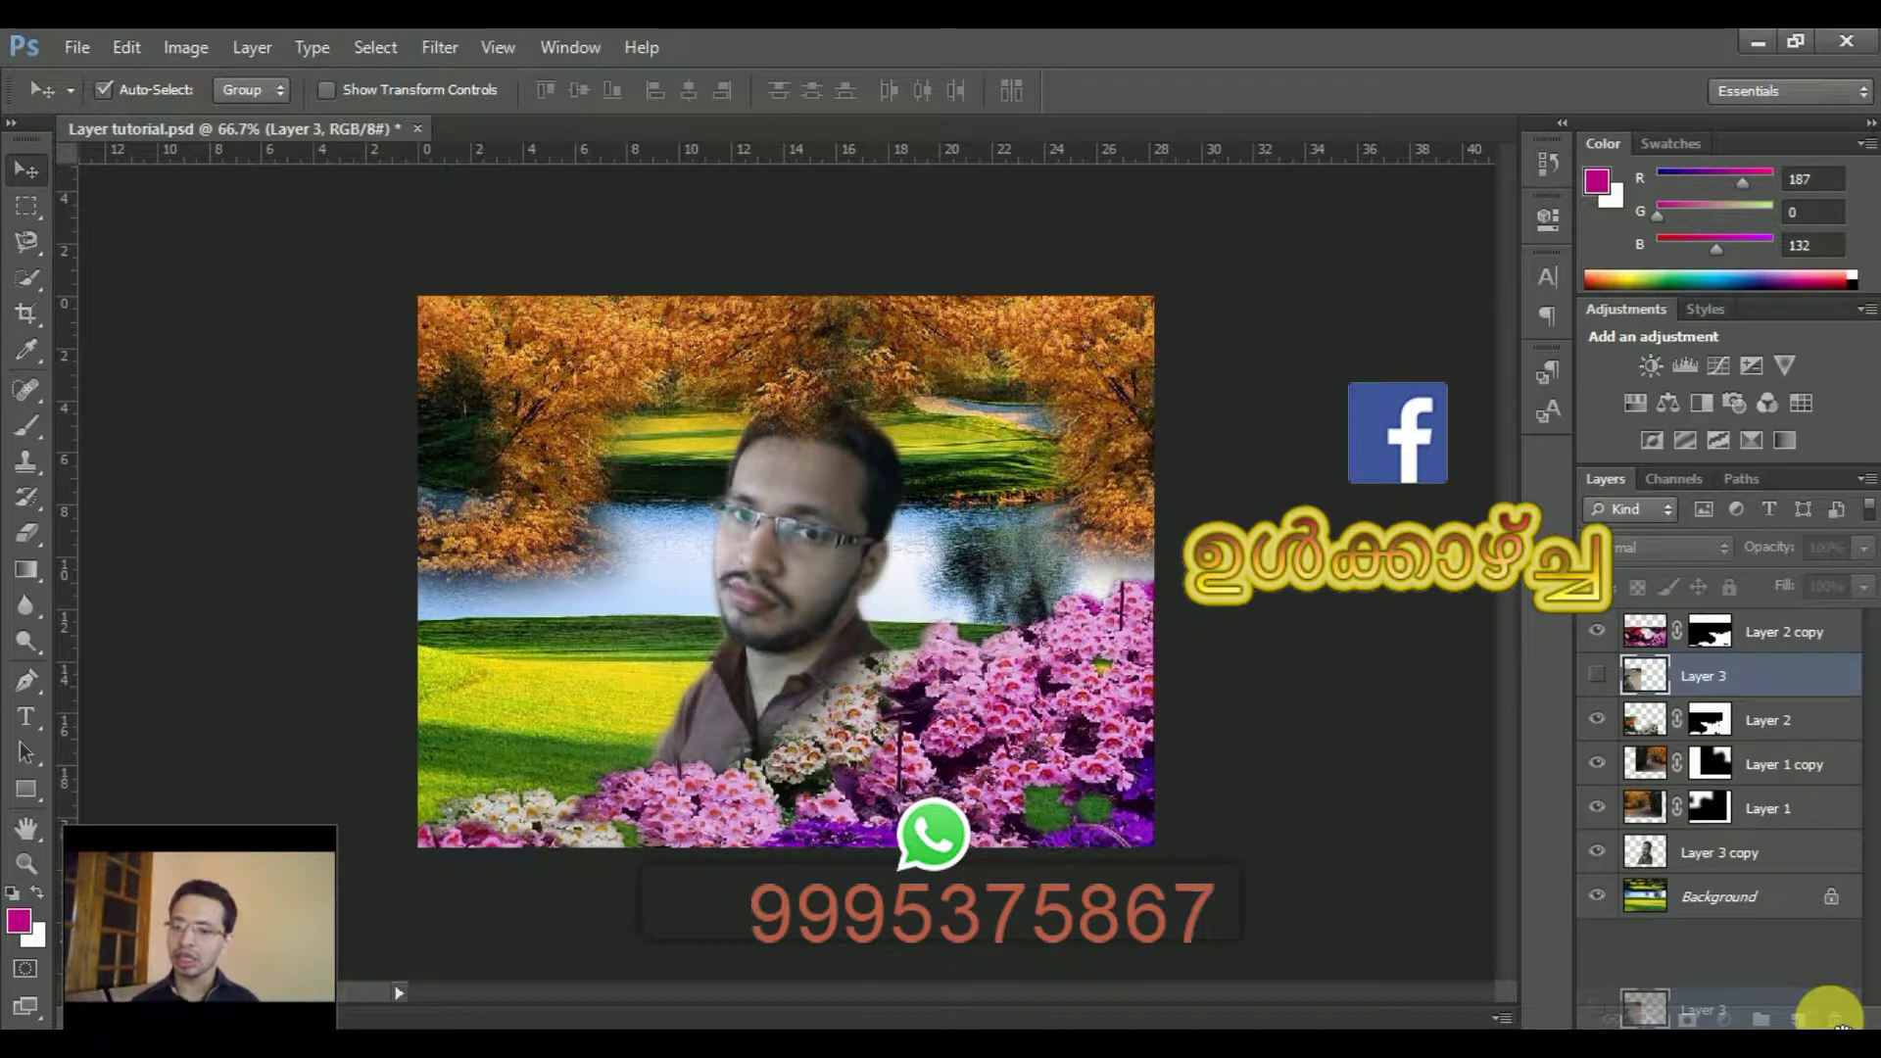
pyautogui.moveTo(1840, 1024); pyautogui.dragTo(1838, 1024)
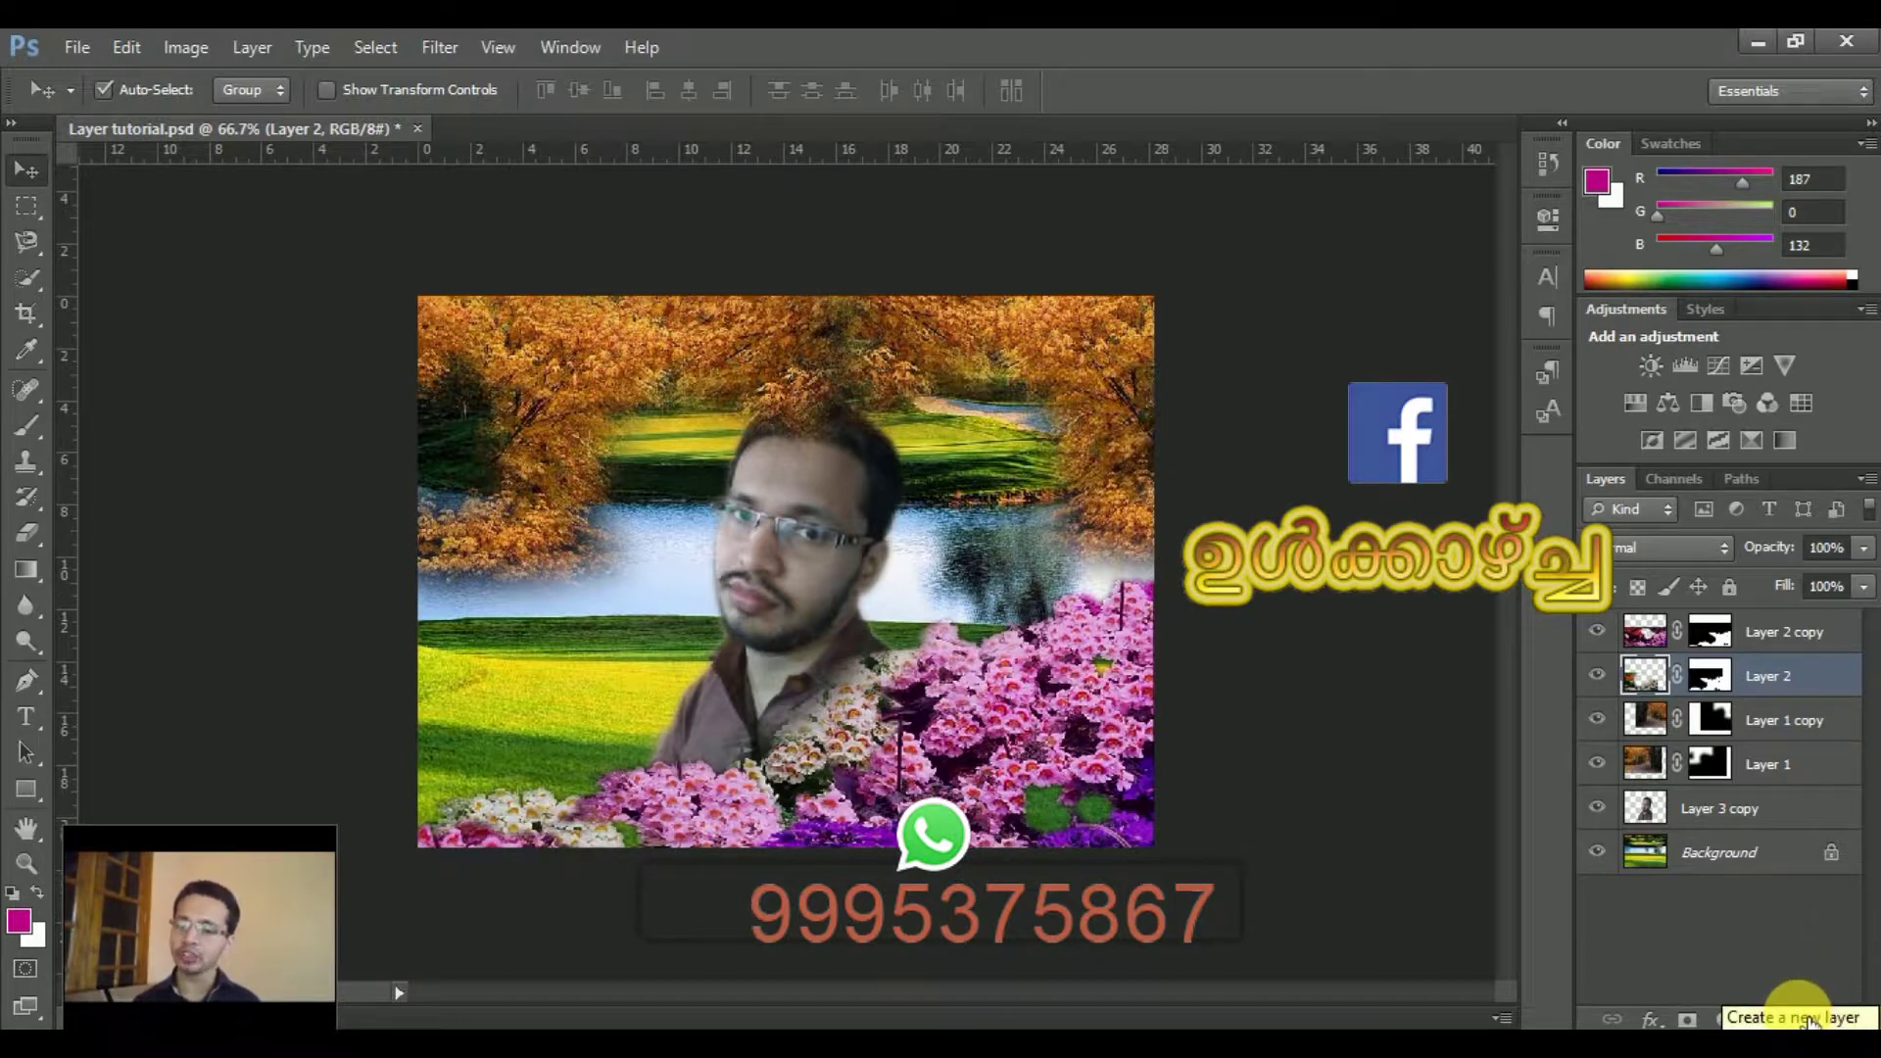
# Step: Add a new empty layer above Layer 2, then try the adjustment-layer and new-group buttons
pyautogui.click(1808, 1019)
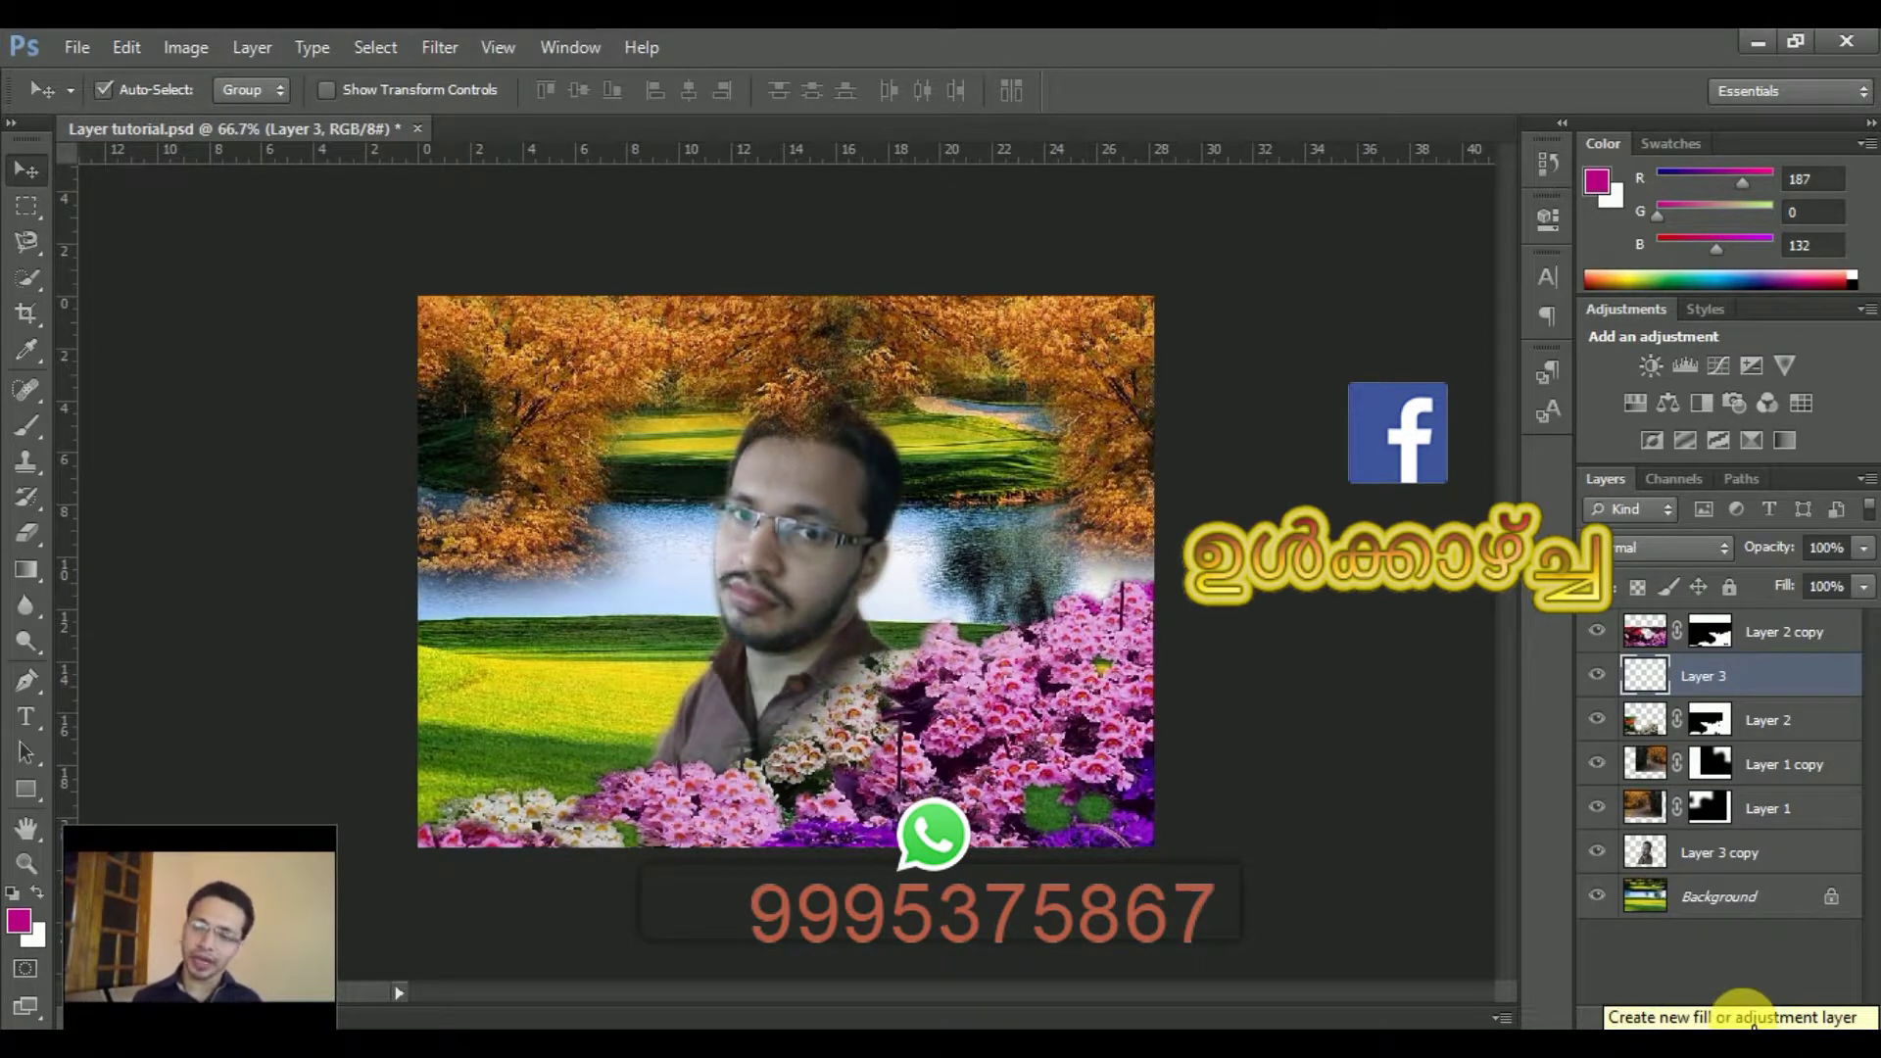
pyautogui.click(1726, 1021)
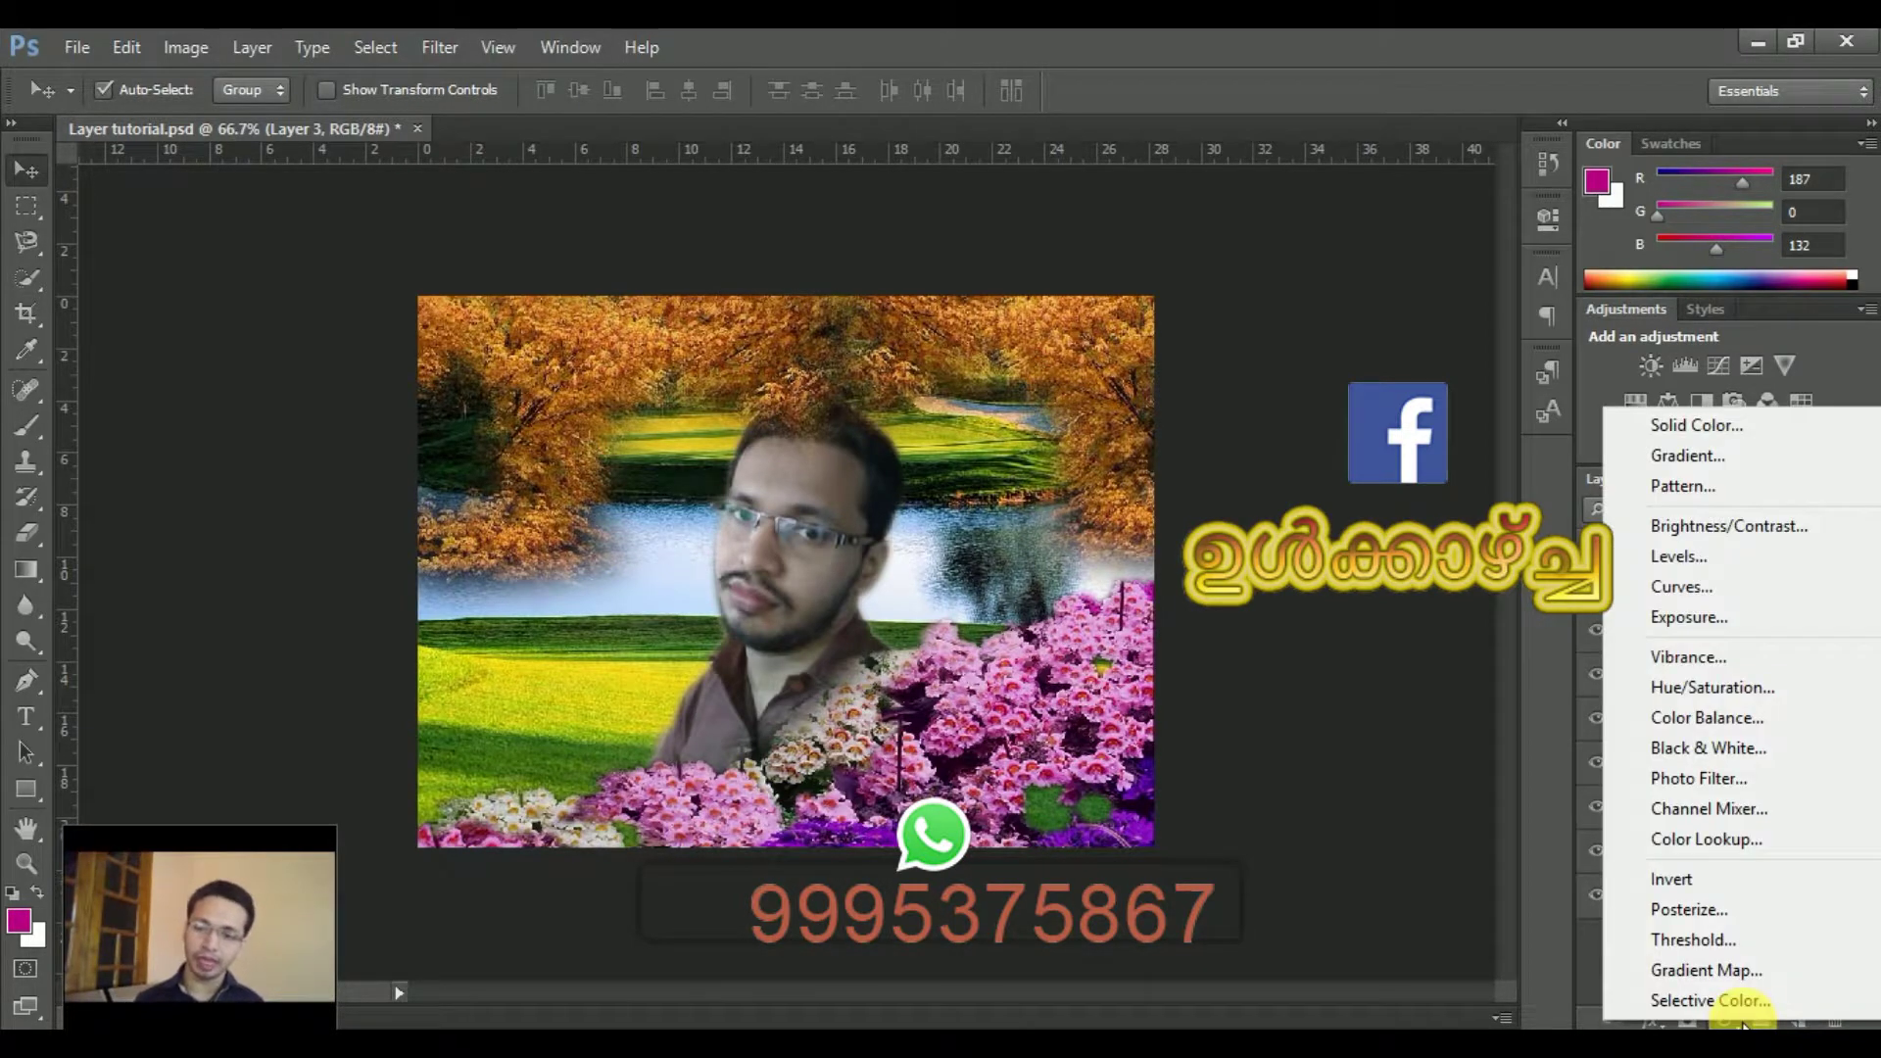
pyautogui.click(1565, 961)
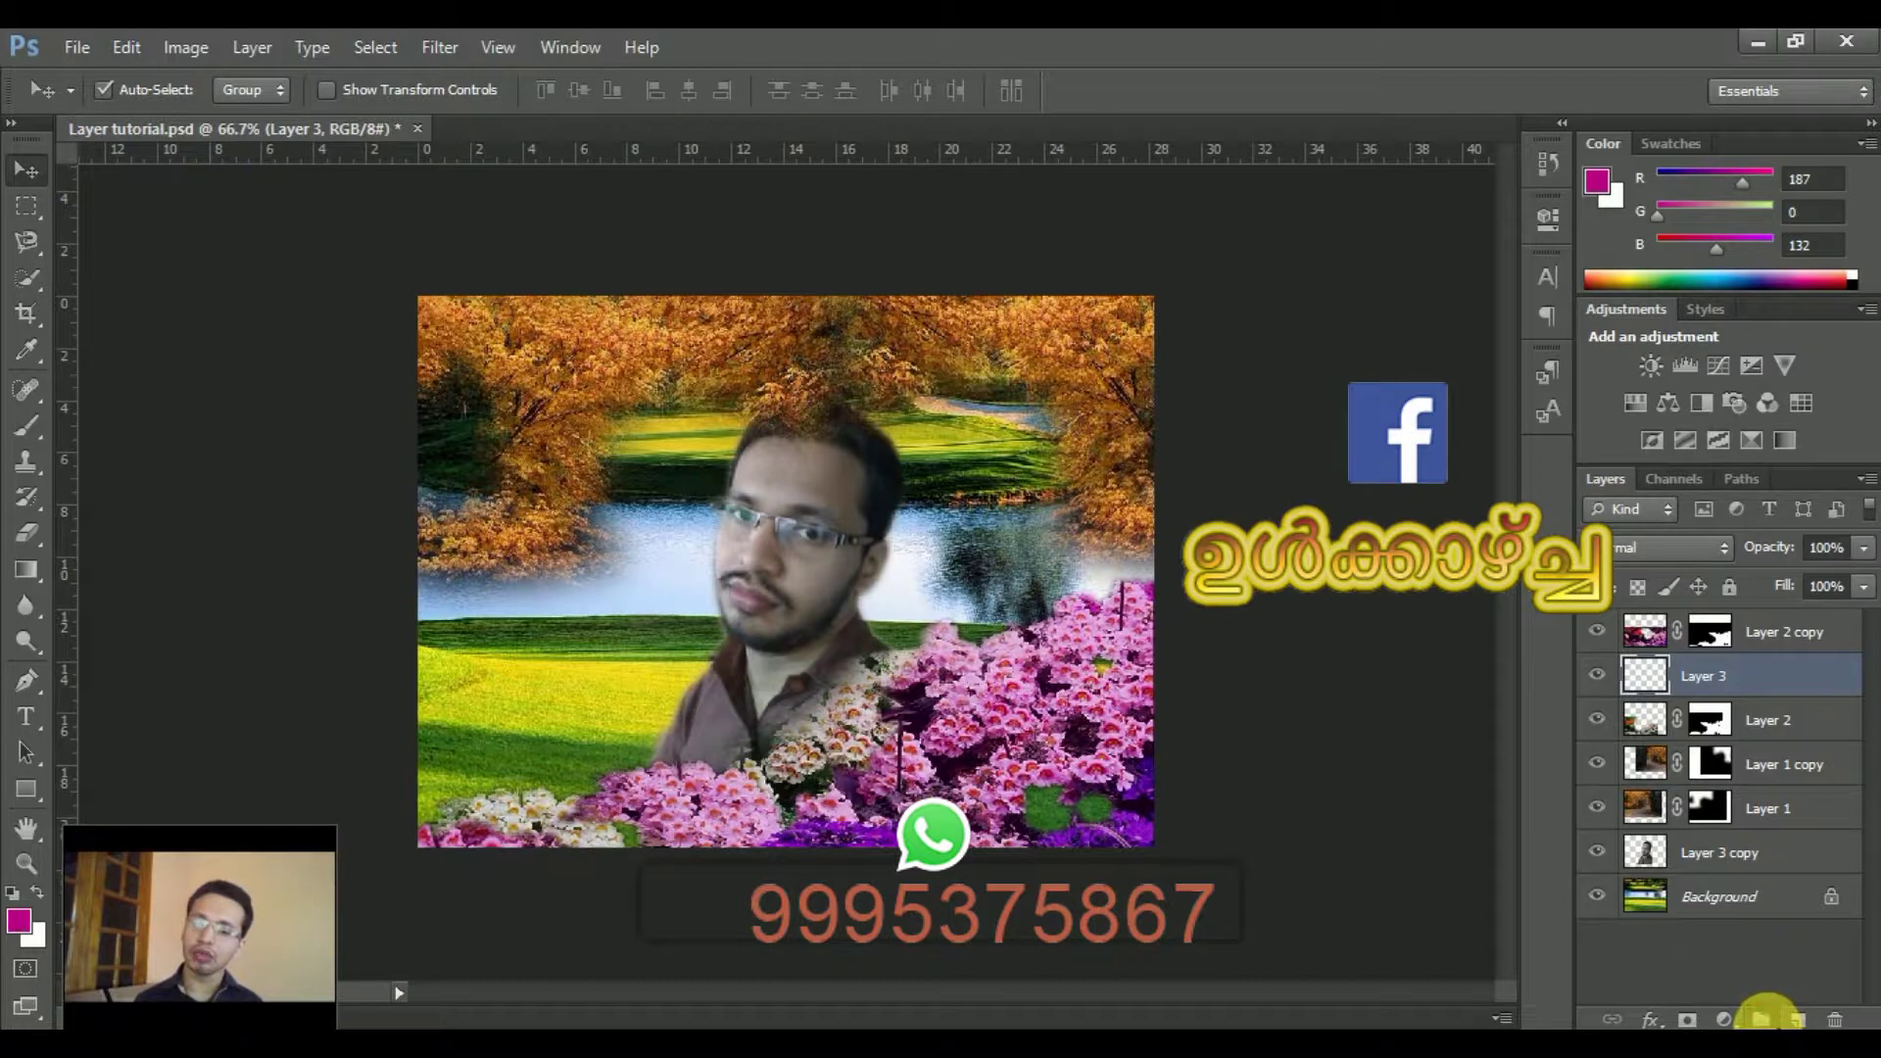
pyautogui.click(1760, 1019)
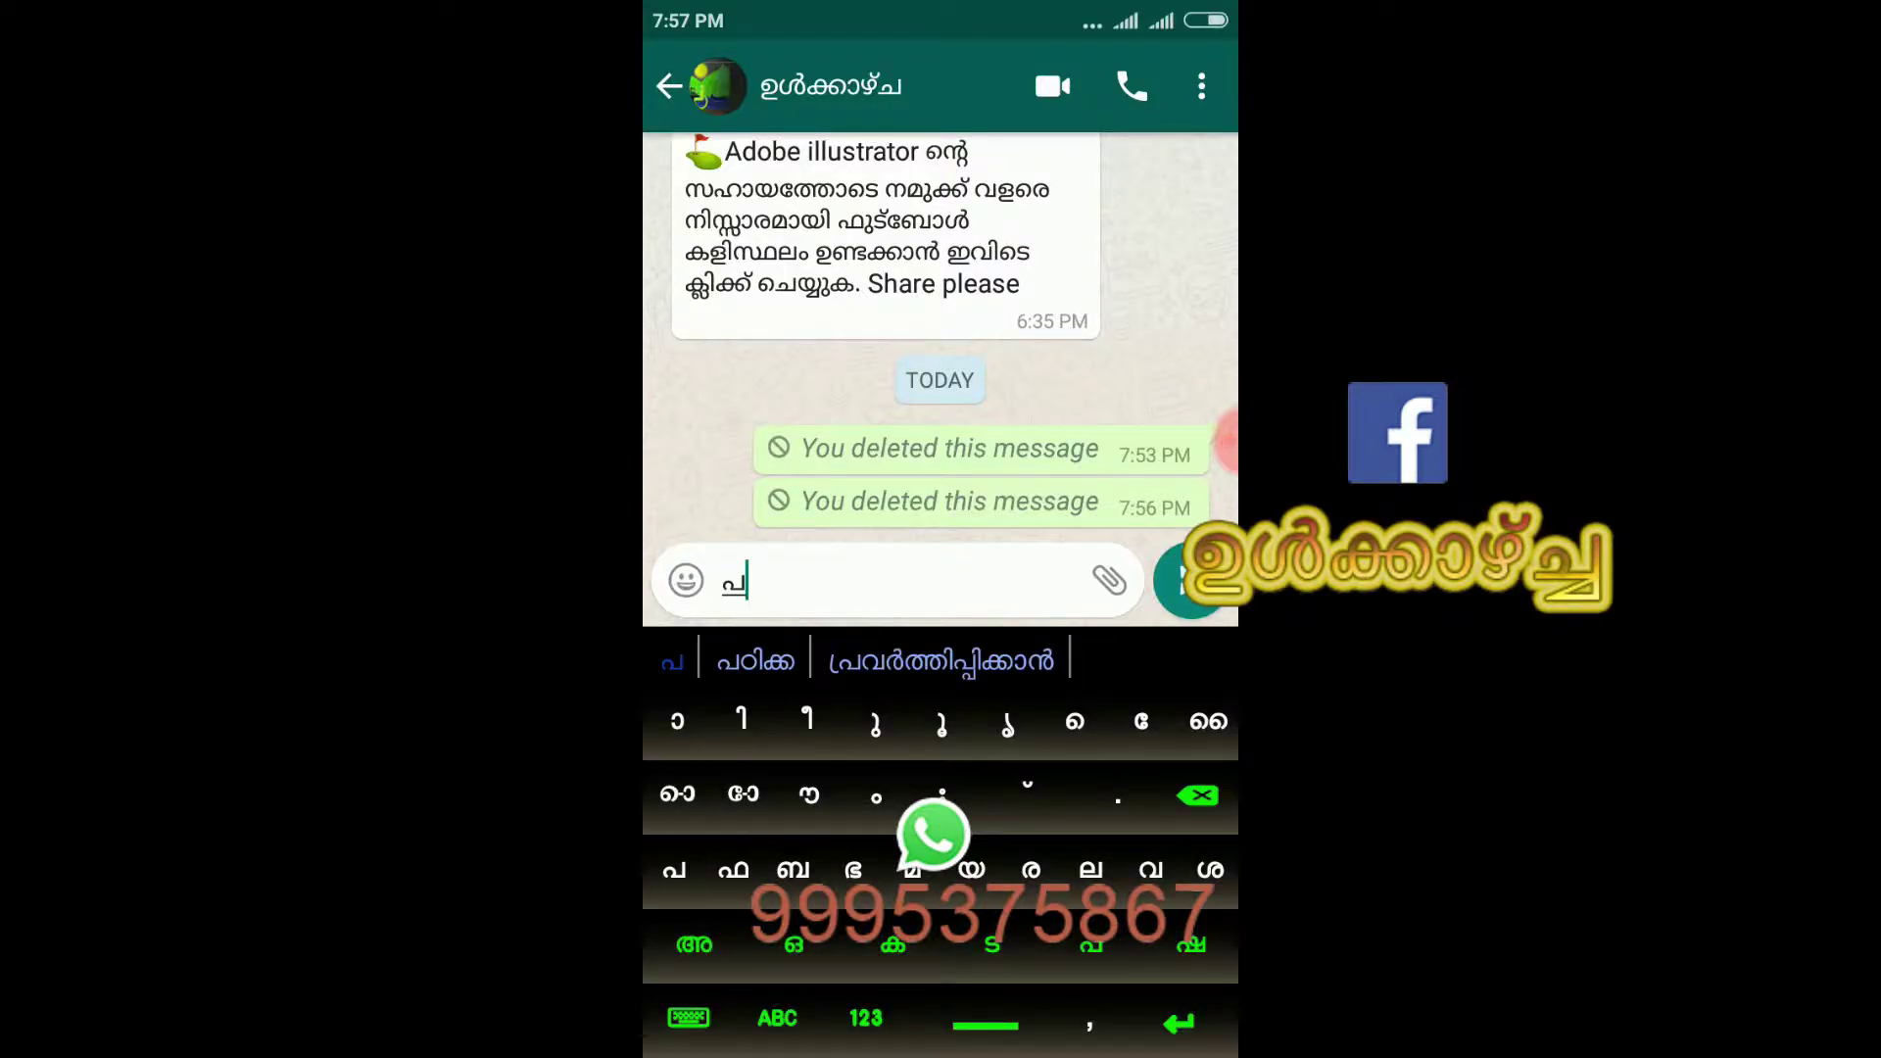
# Step: Finish typing പേര് as the first line of the WhatsApp message
pyautogui.click(1140, 722)
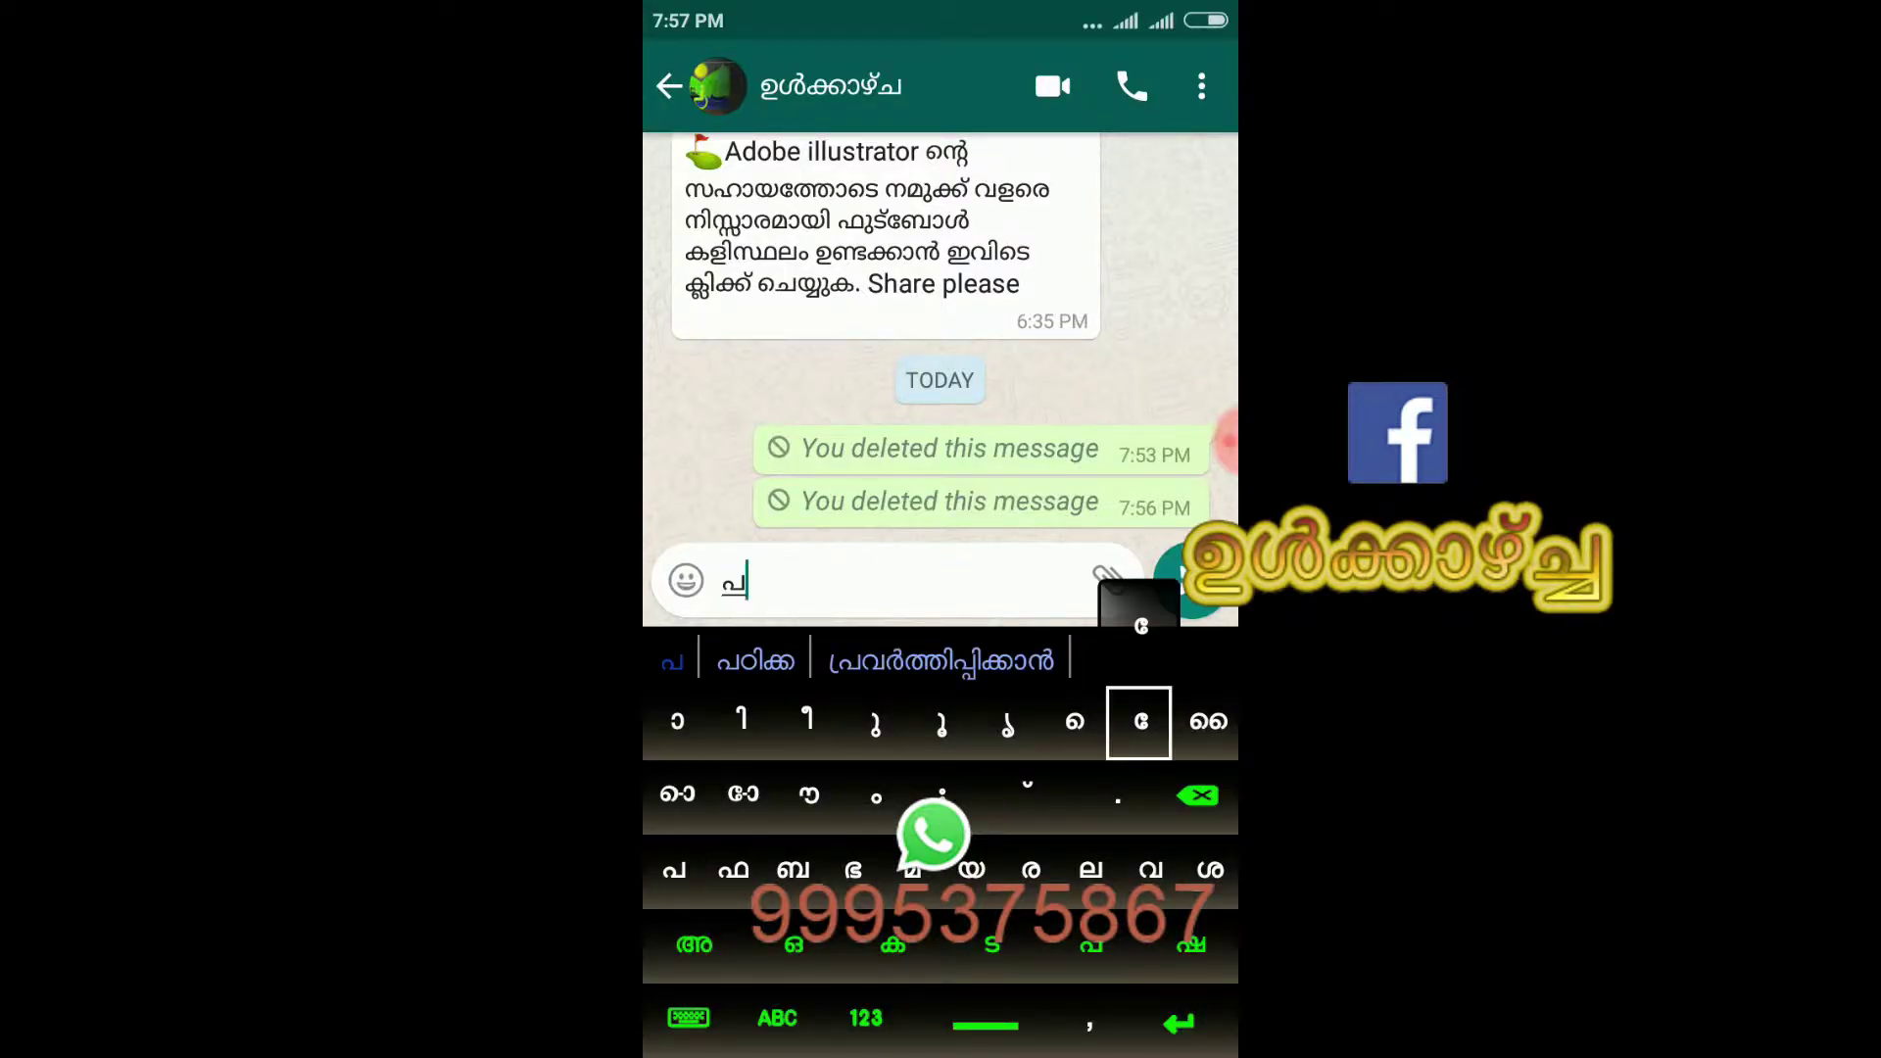
pyautogui.write('േര്')
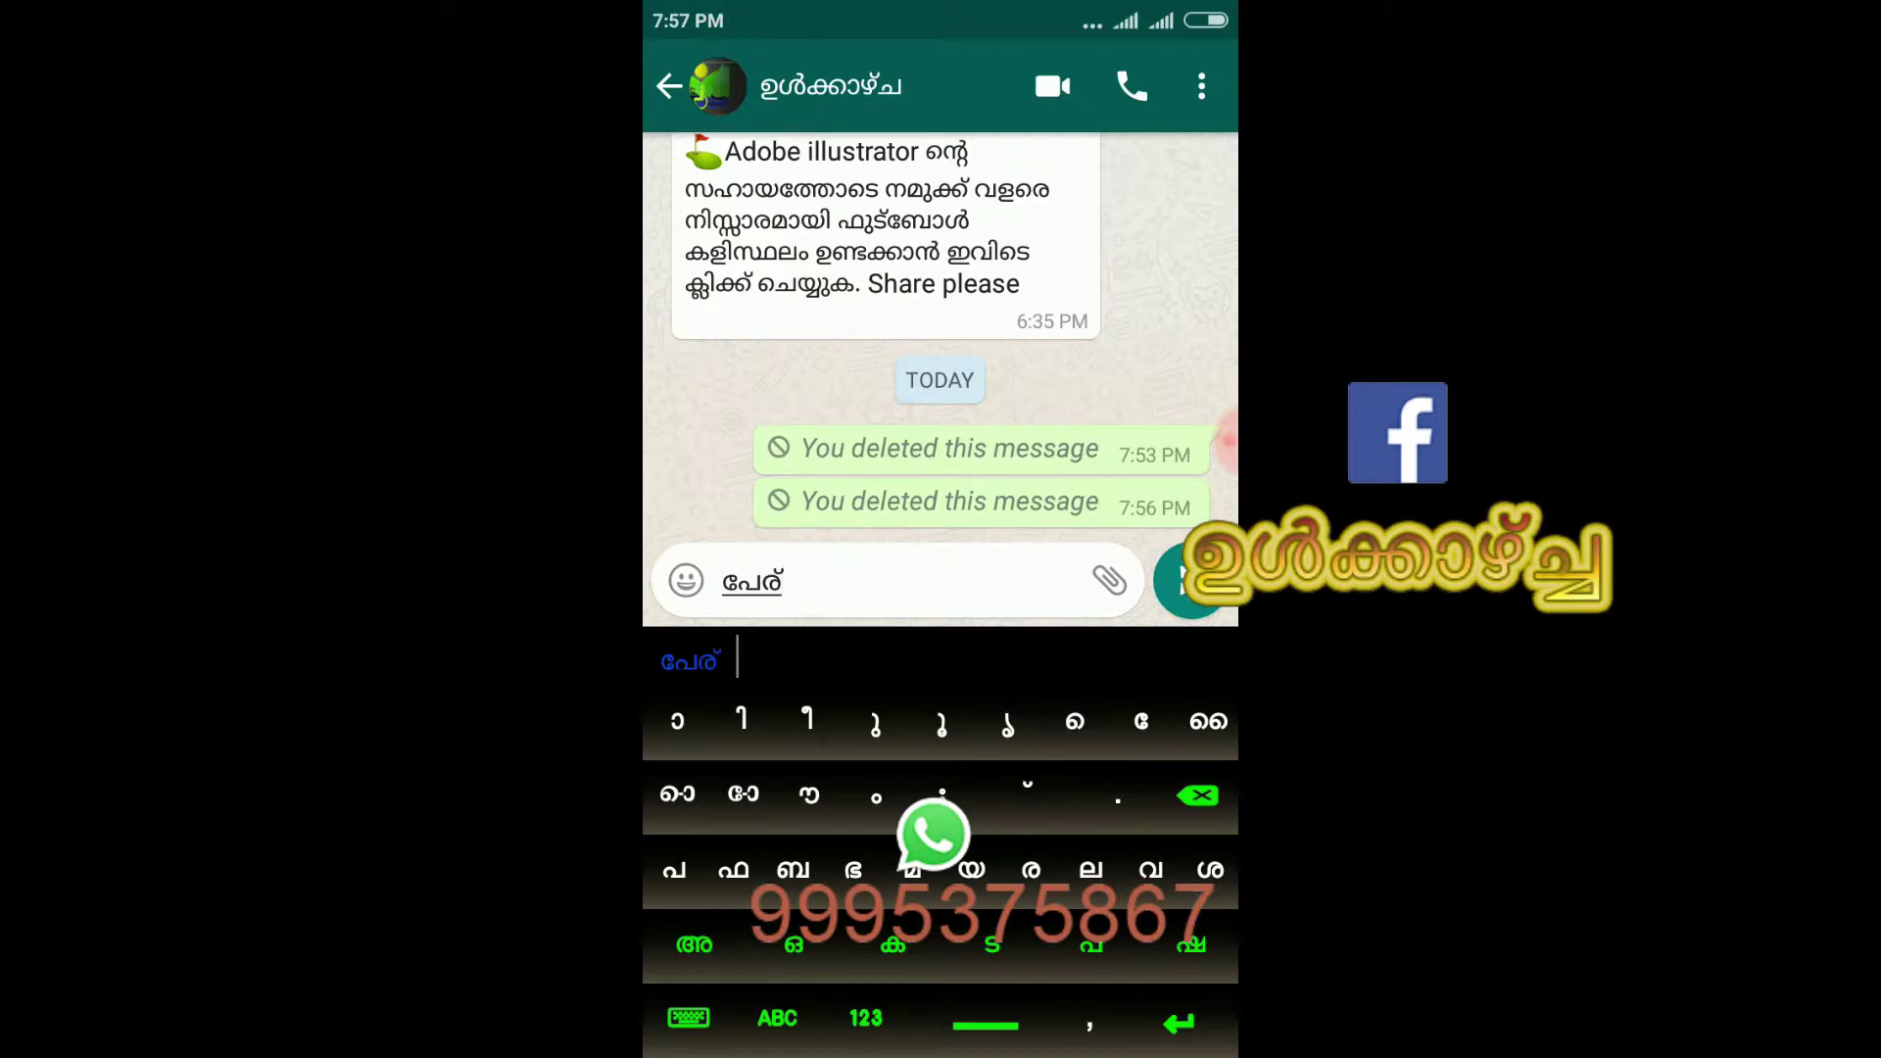
pyautogui.press('Return')
# Step: Type സ്ഥലം on the second line, then start a third line with 'Join'
pyautogui.write('സ്')
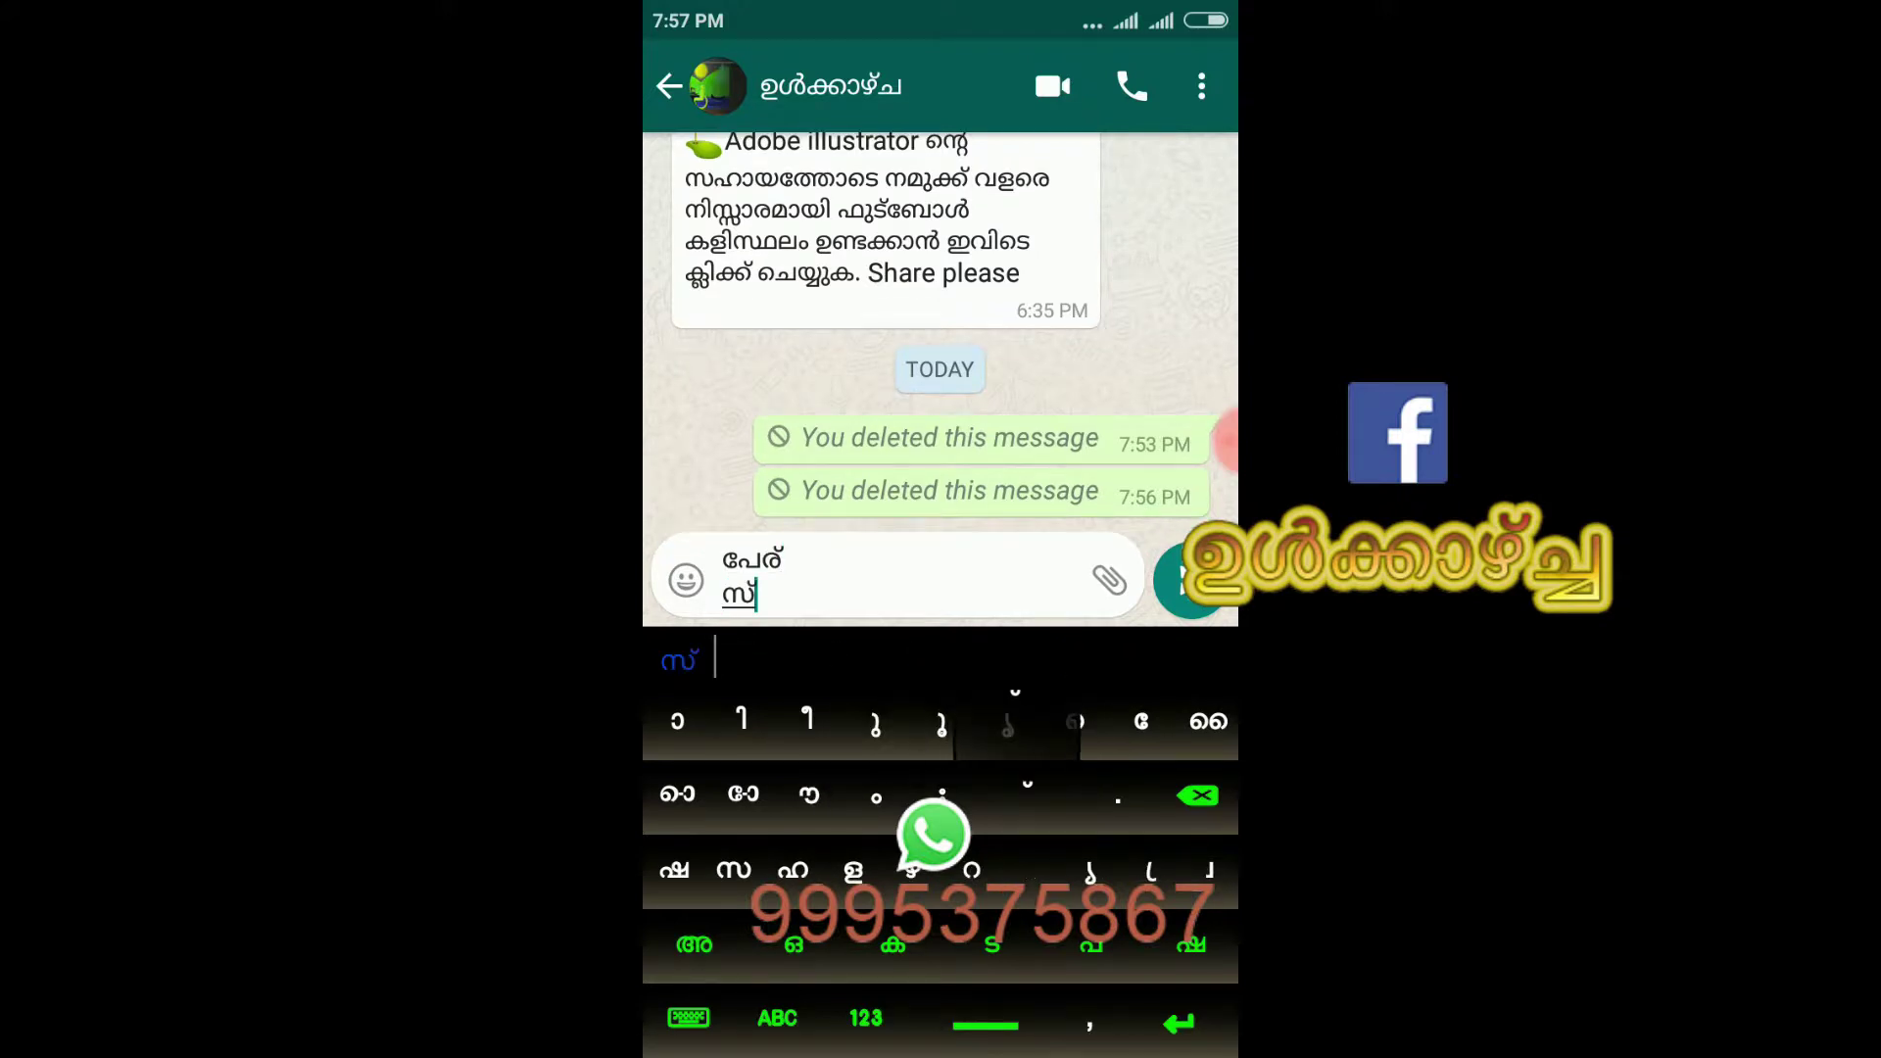
pyautogui.click(992, 944)
pyautogui.click(1030, 870)
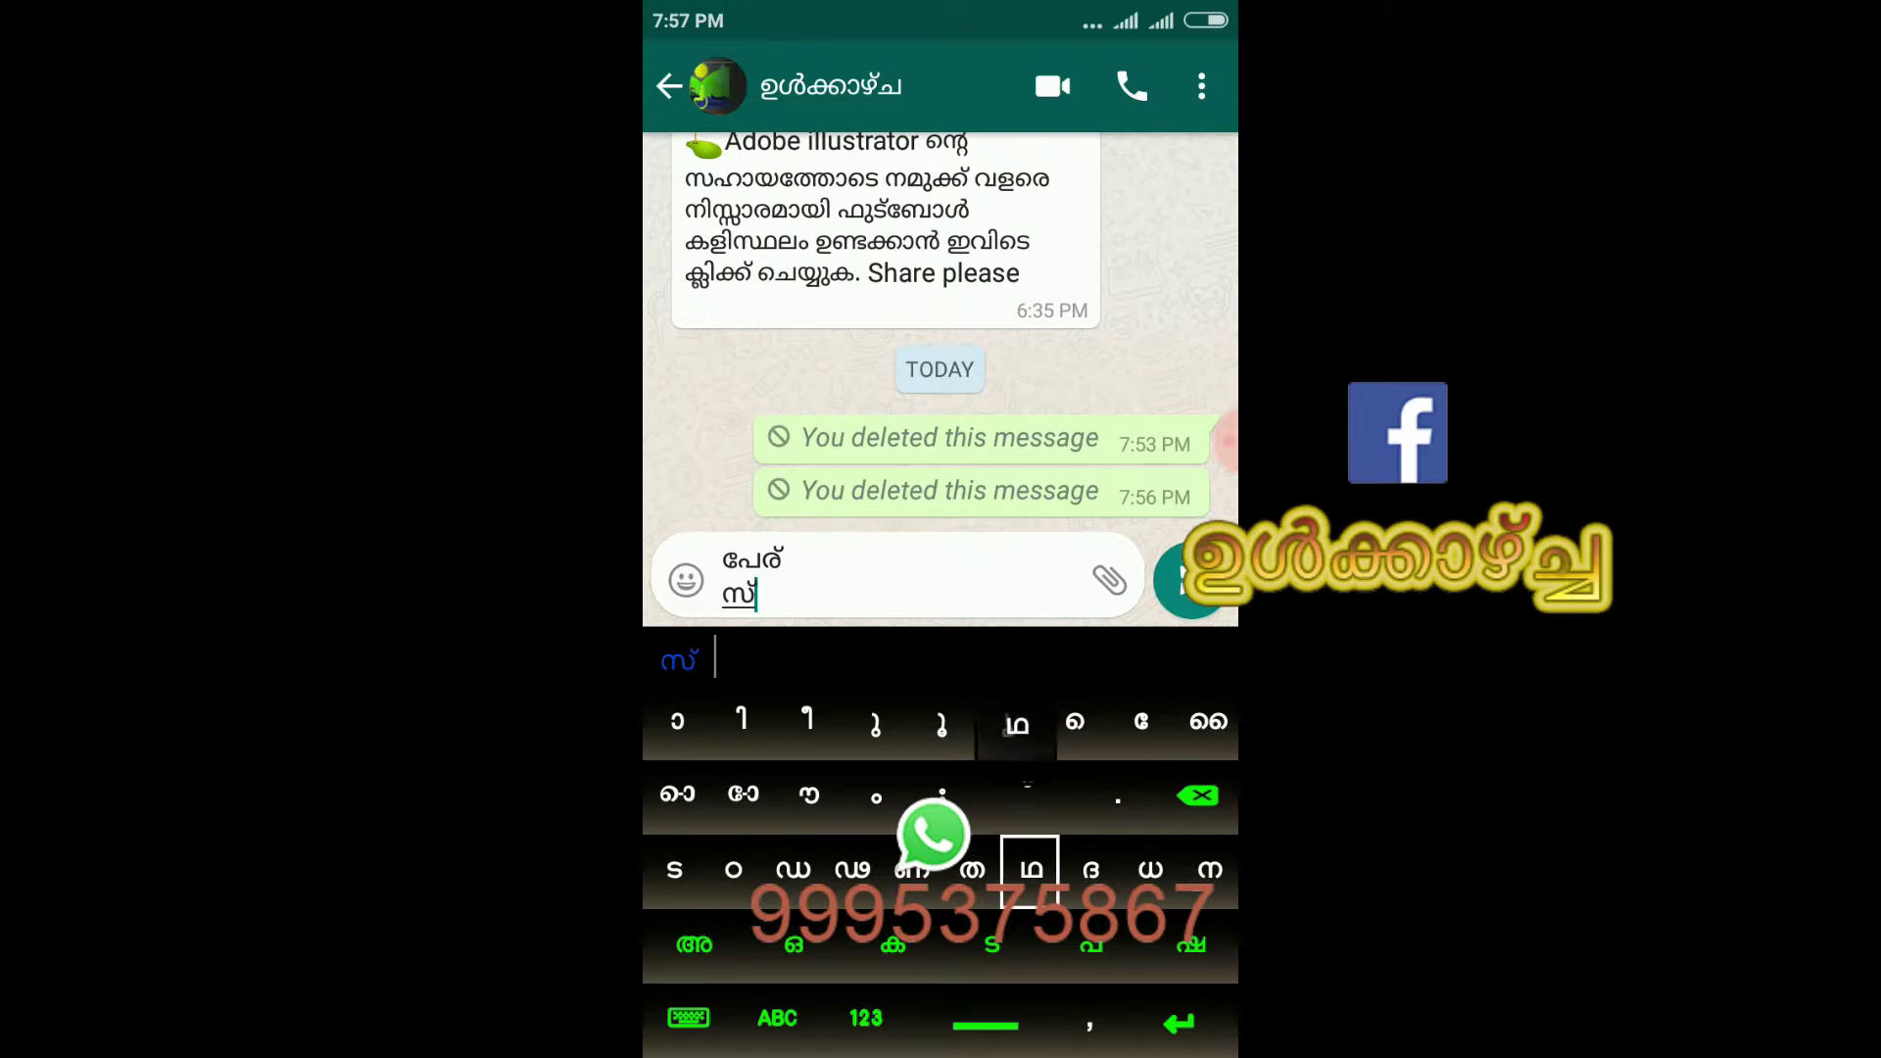
pyautogui.click(1089, 944)
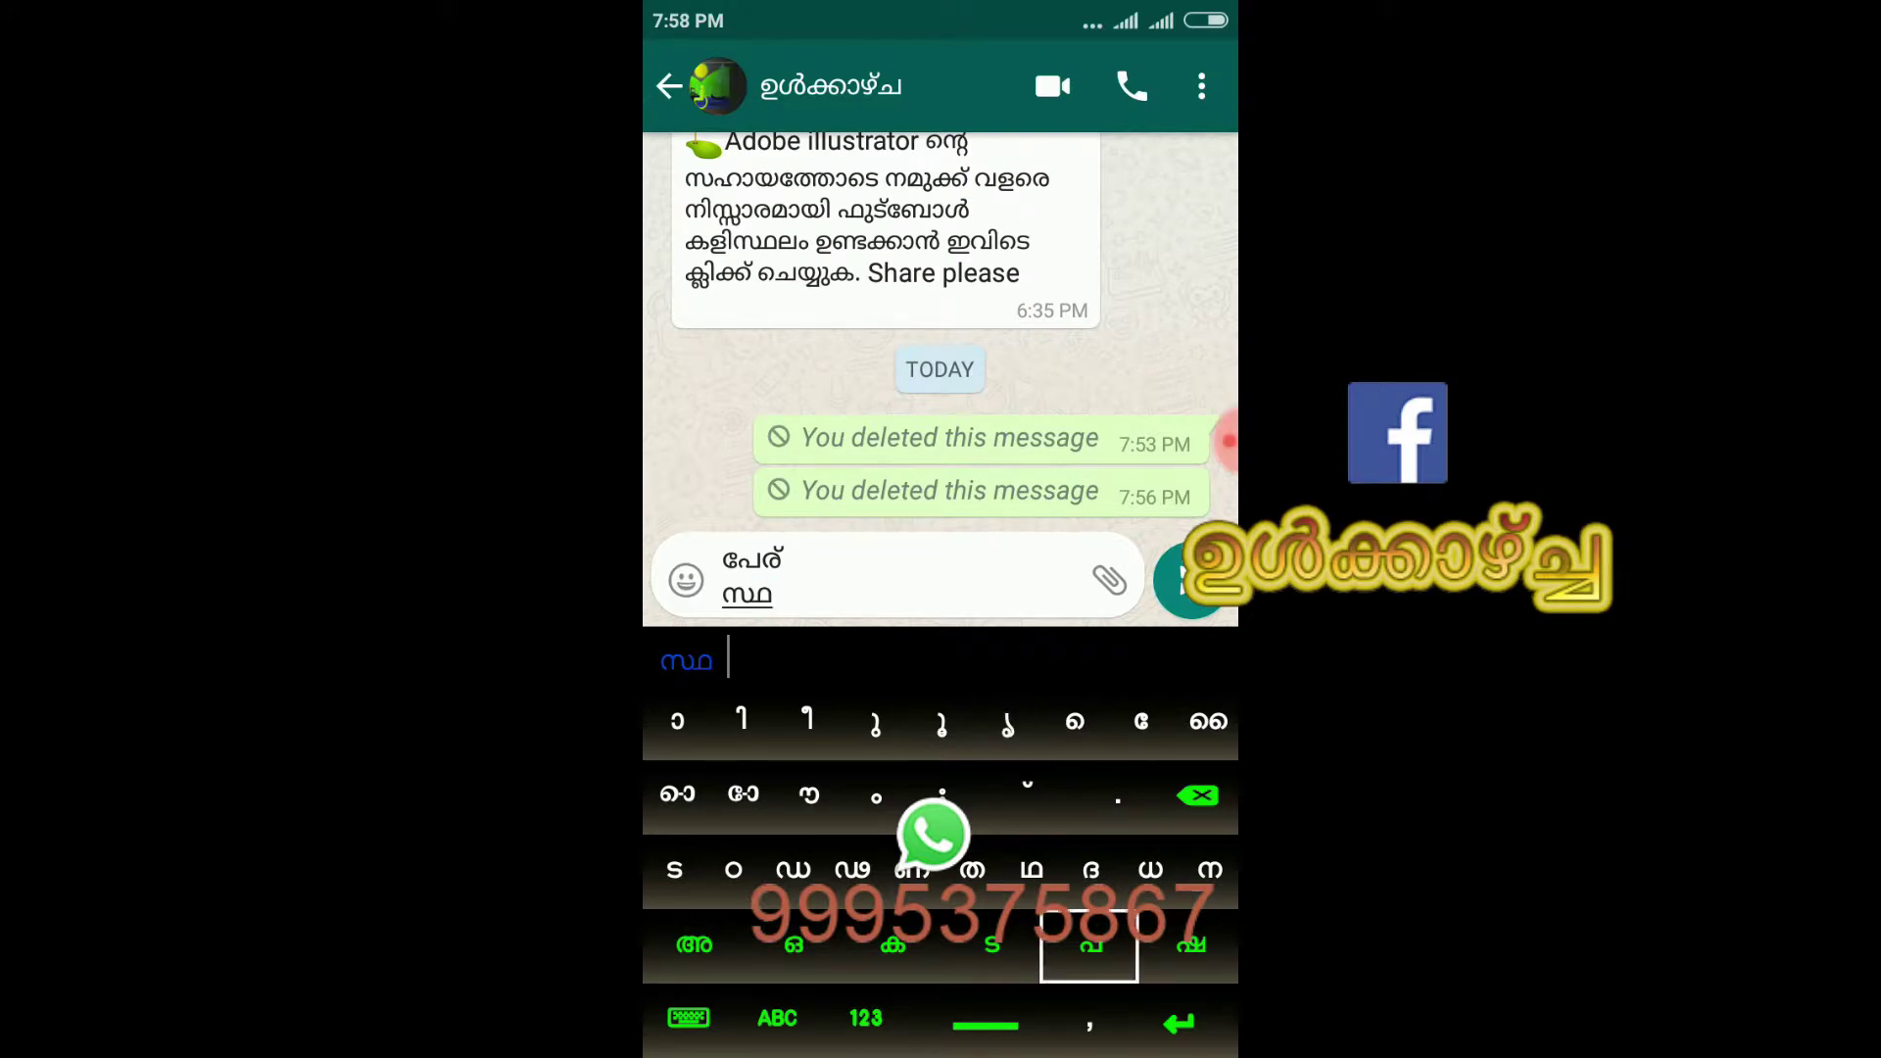
pyautogui.click(1090, 870)
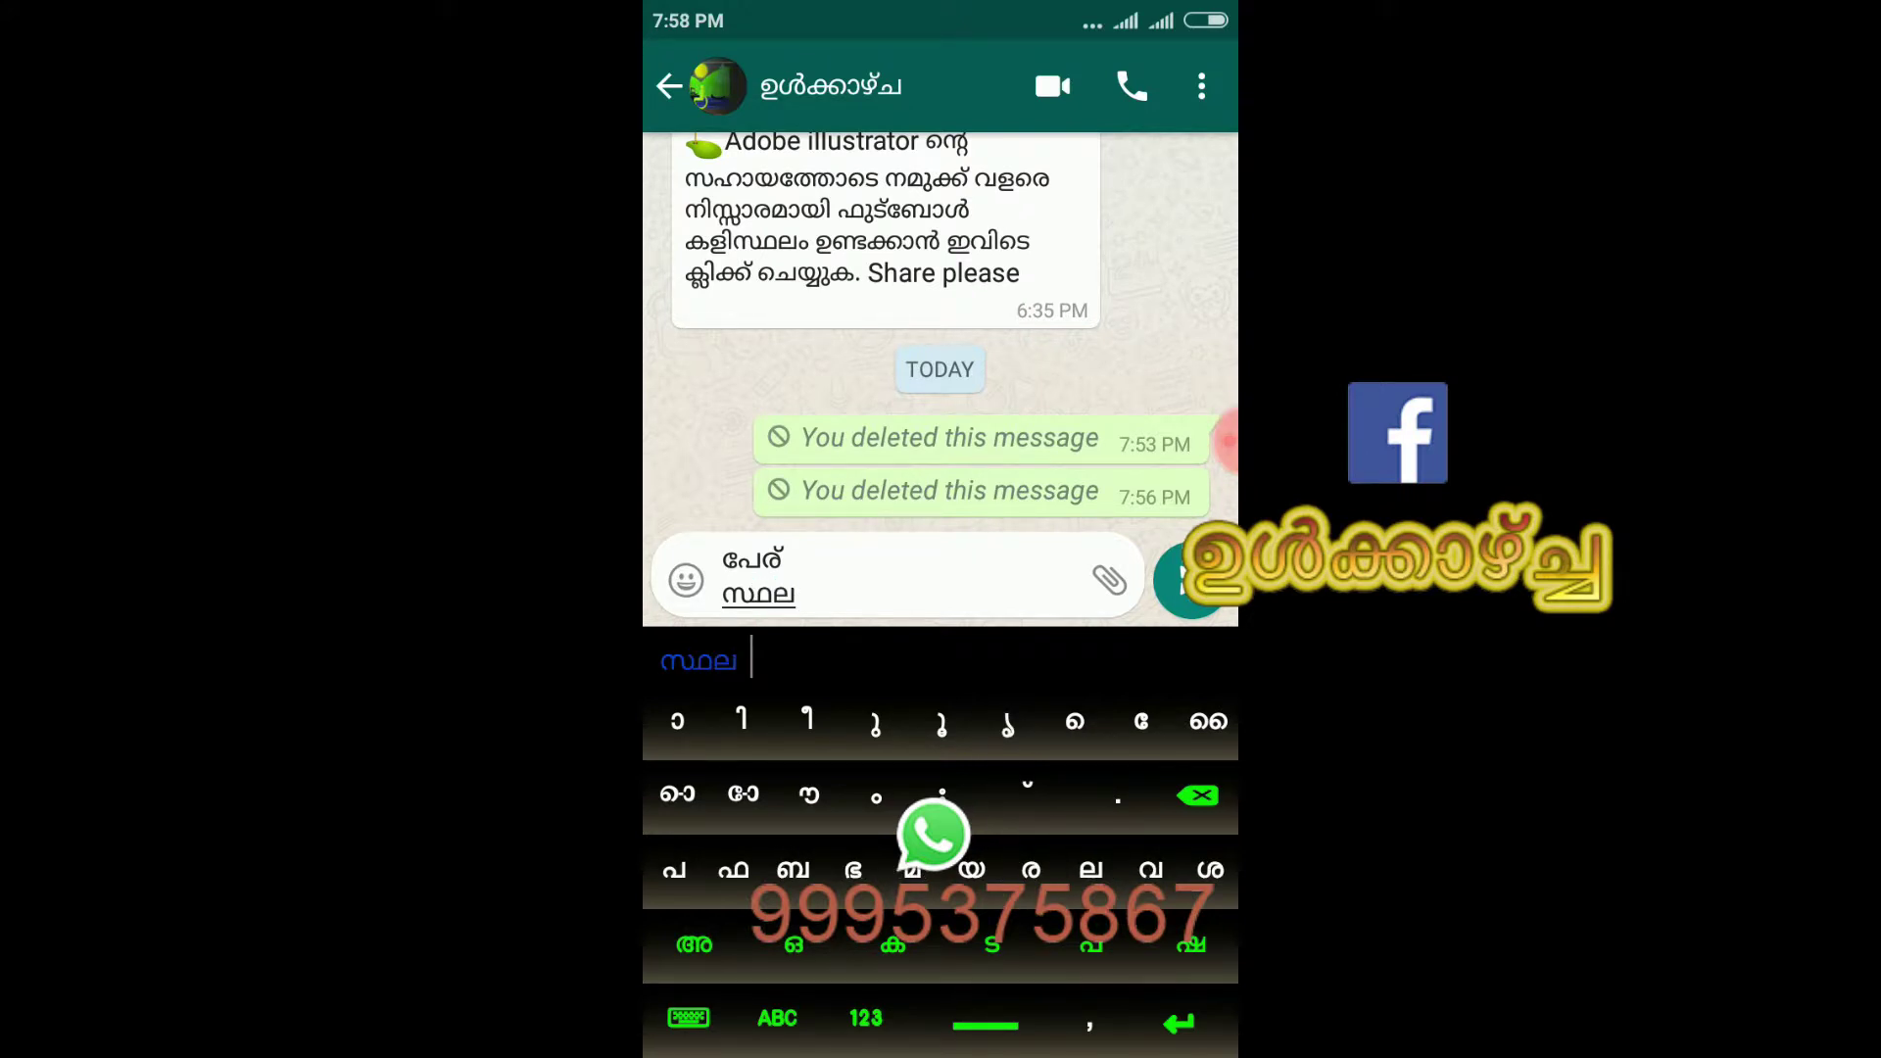
pyautogui.write('ം')
pyautogui.press('Return')
pyautogui.write('Joi')
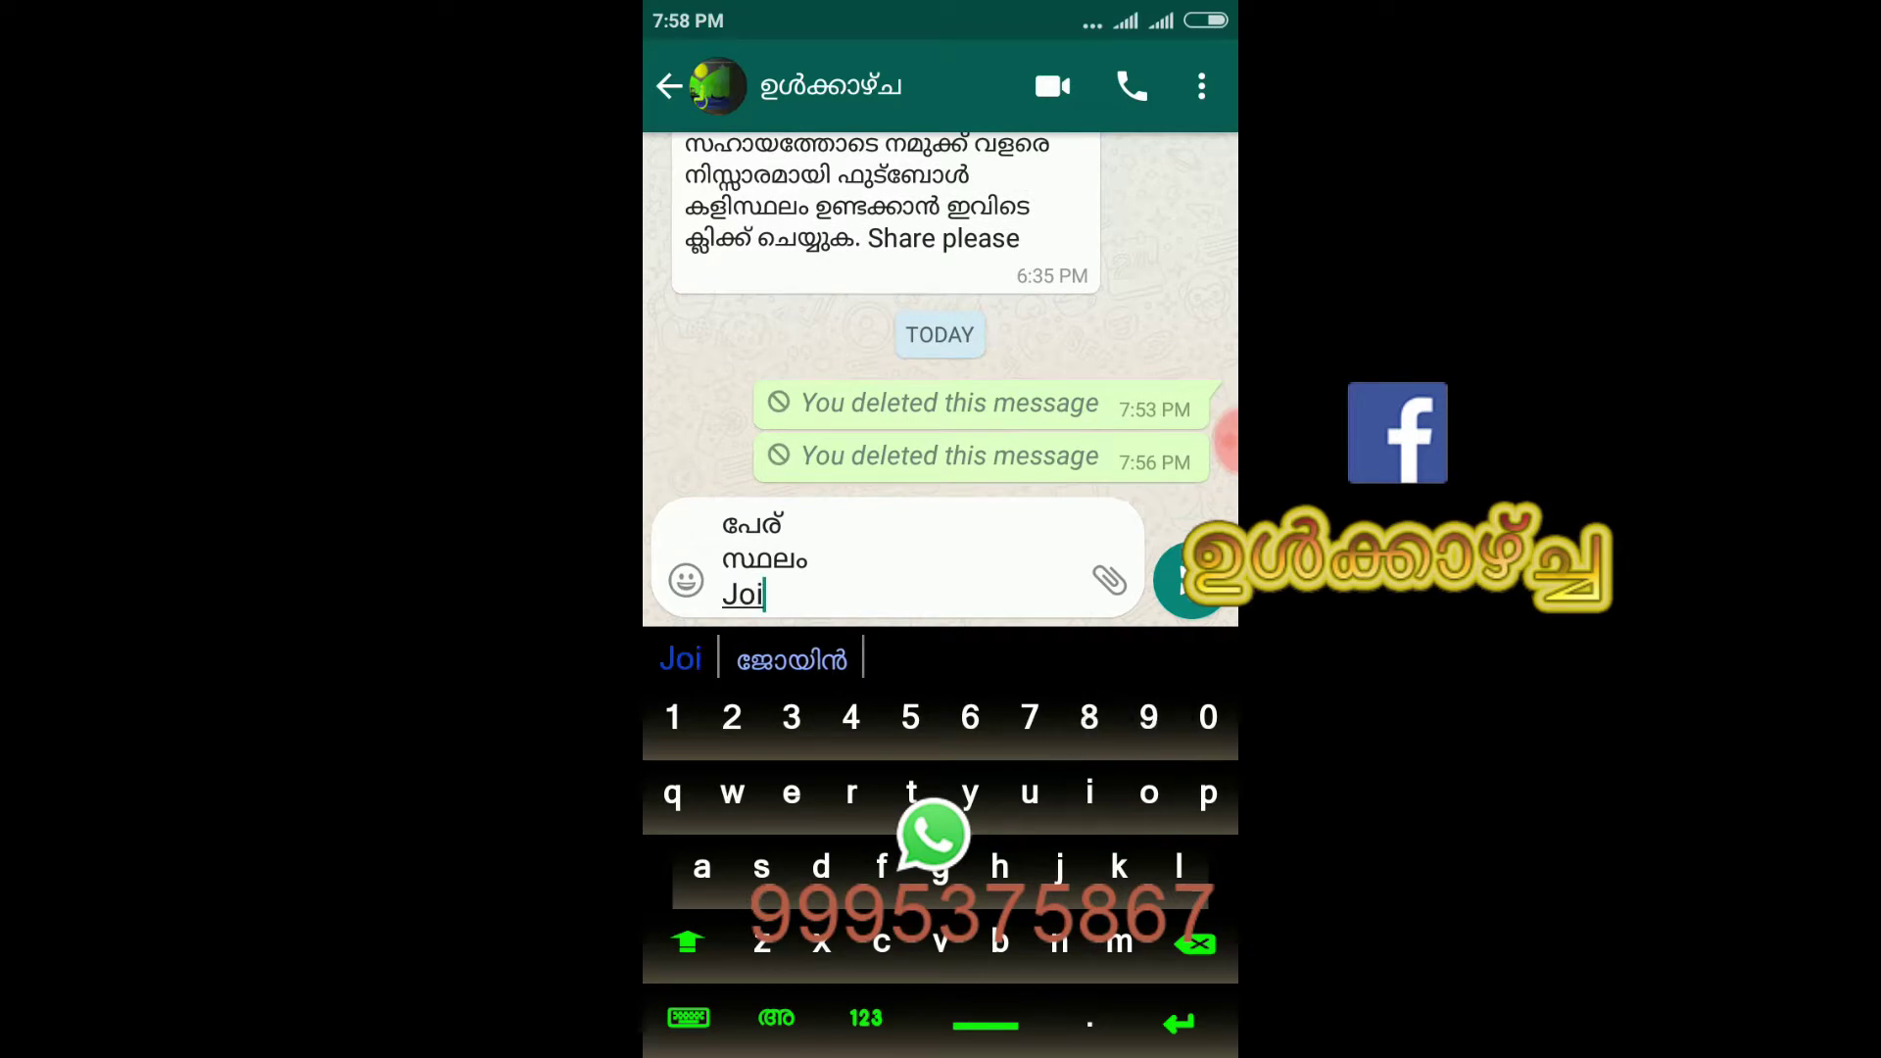
pyautogui.write('n')
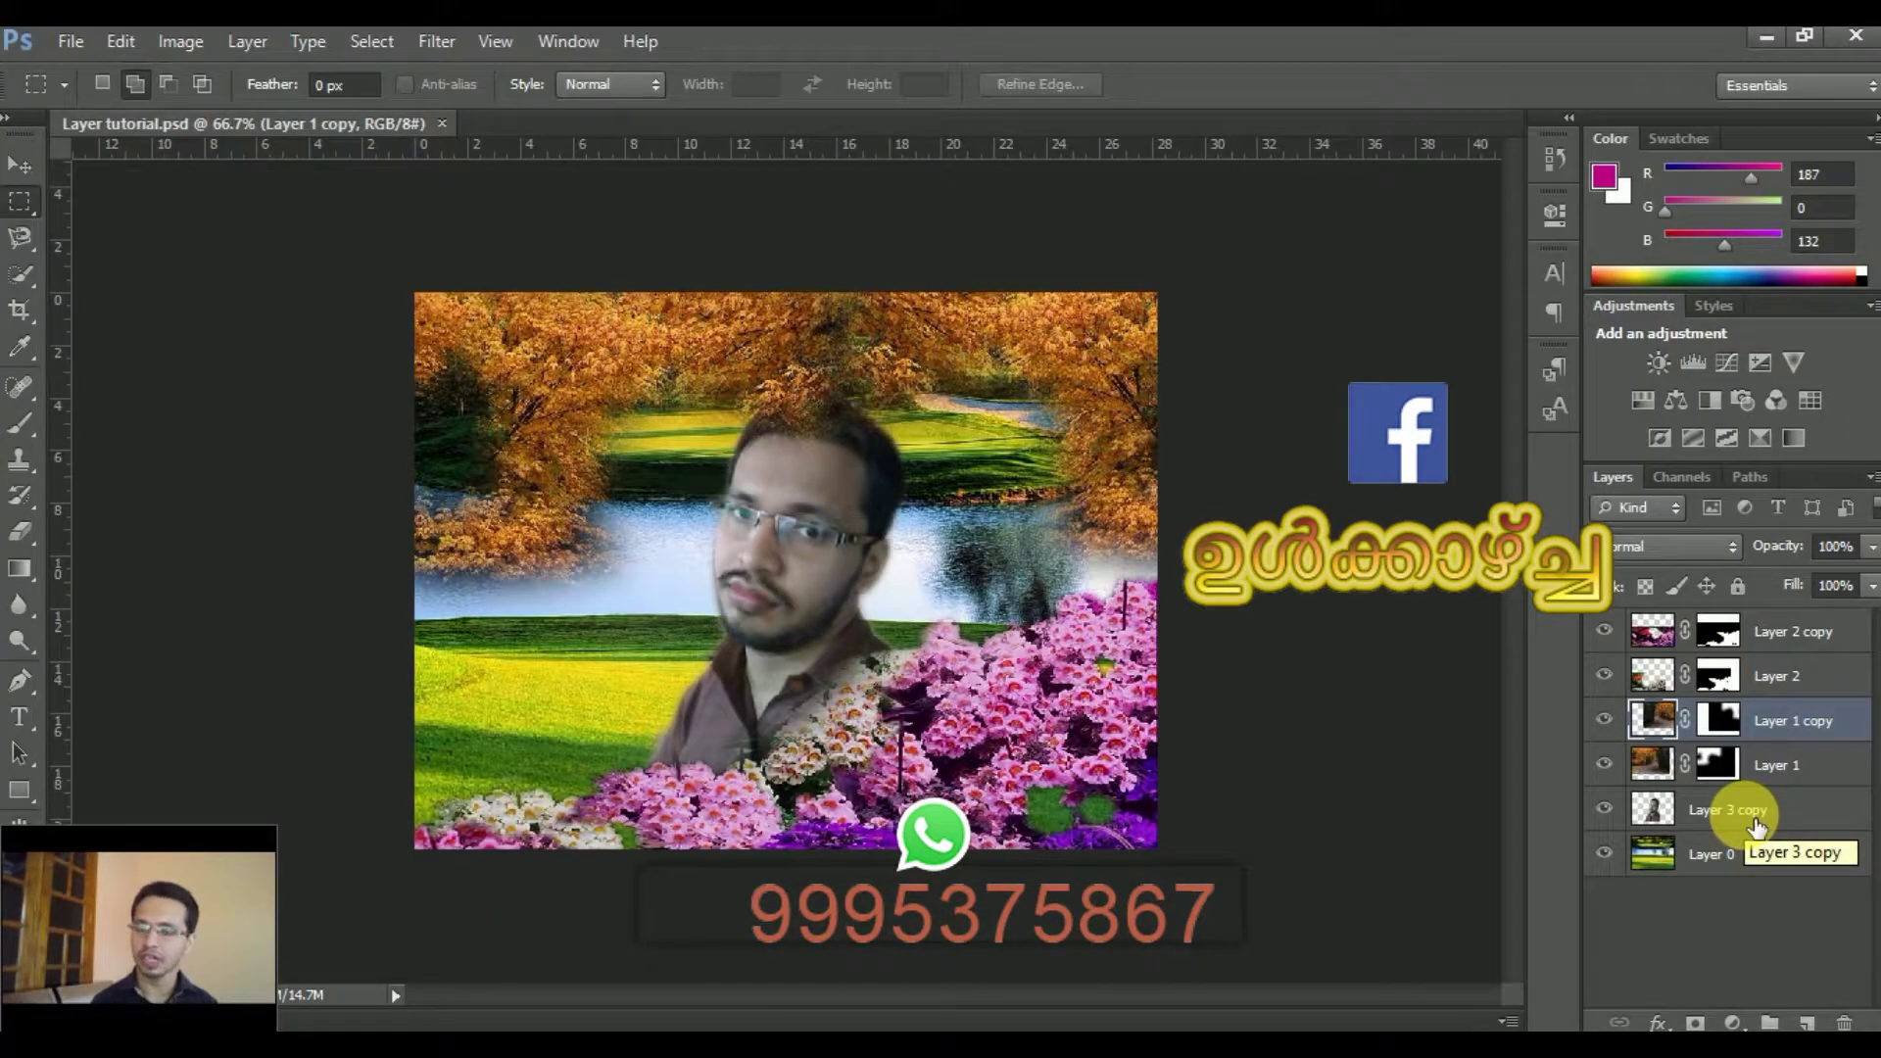
# Step: Rename the Layer 3 copy portrait layer to the man's name and add Group 1 with Ctrl+G
pyautogui.doubleClick(1753, 815)
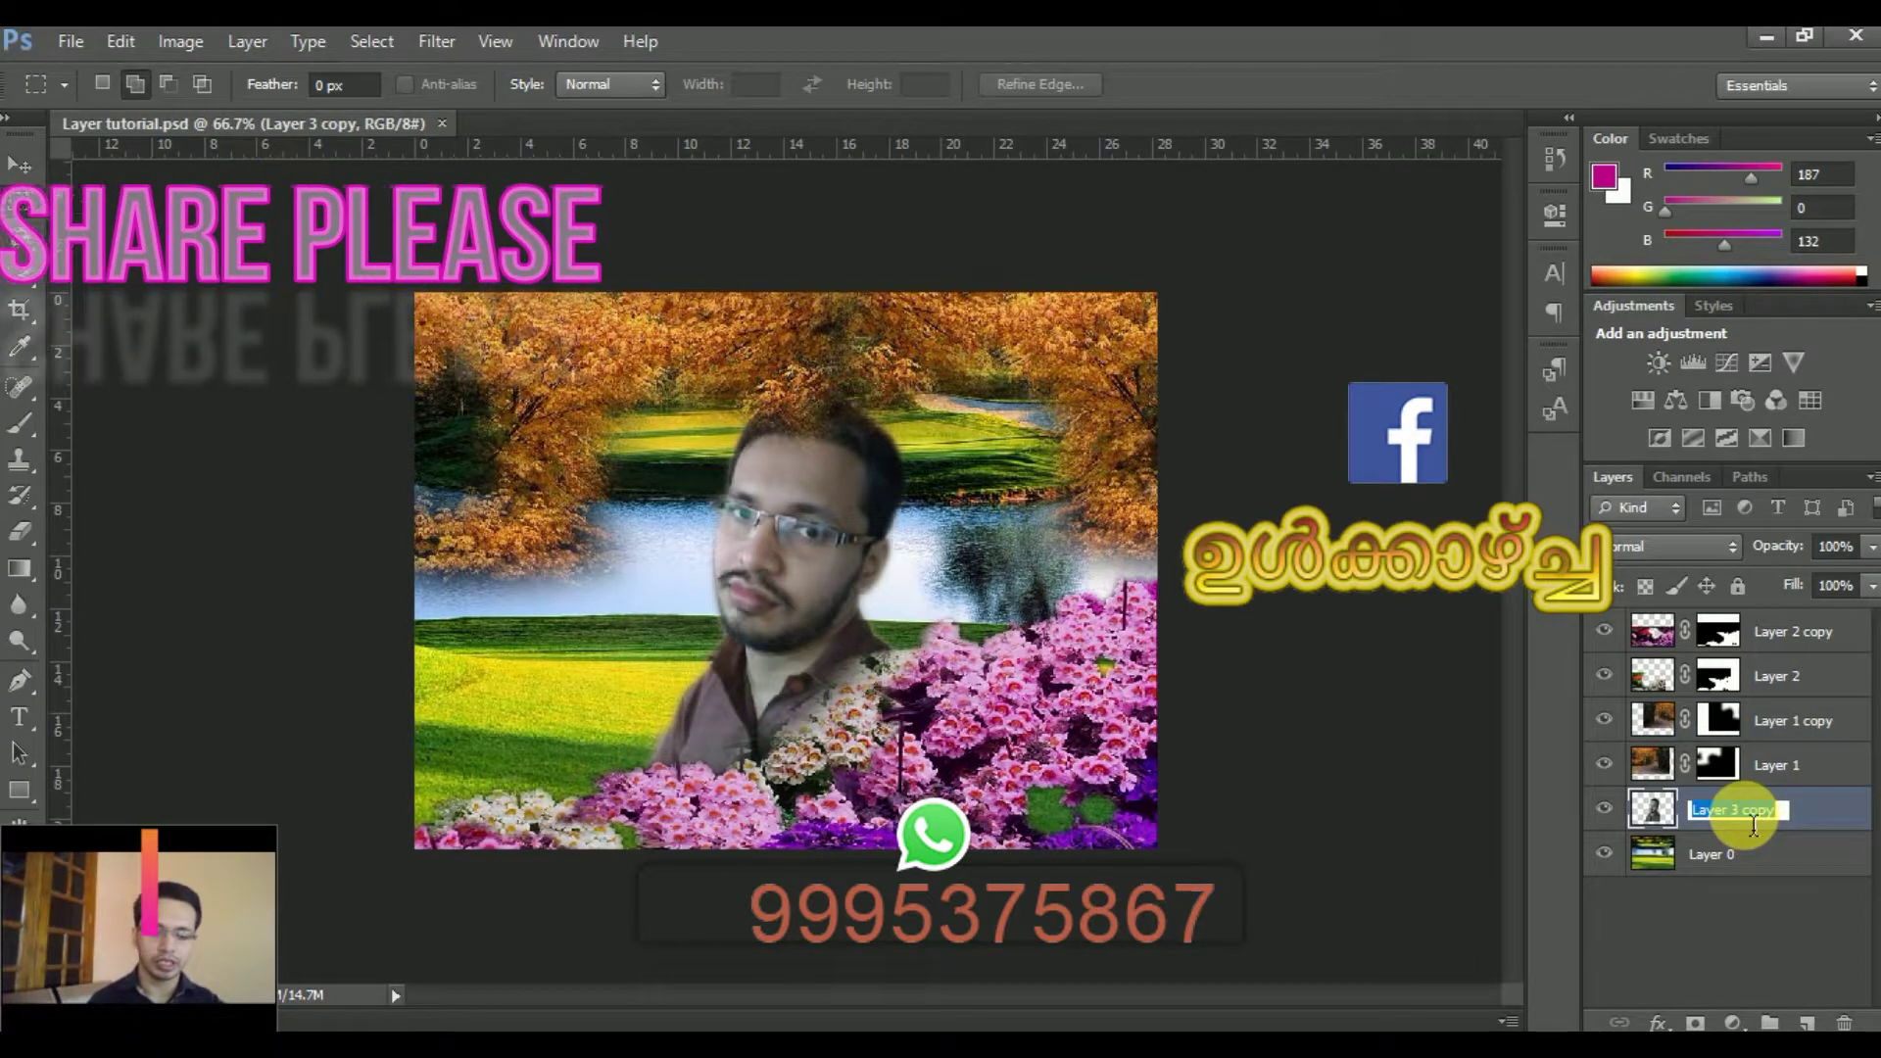
pyautogui.write('5')
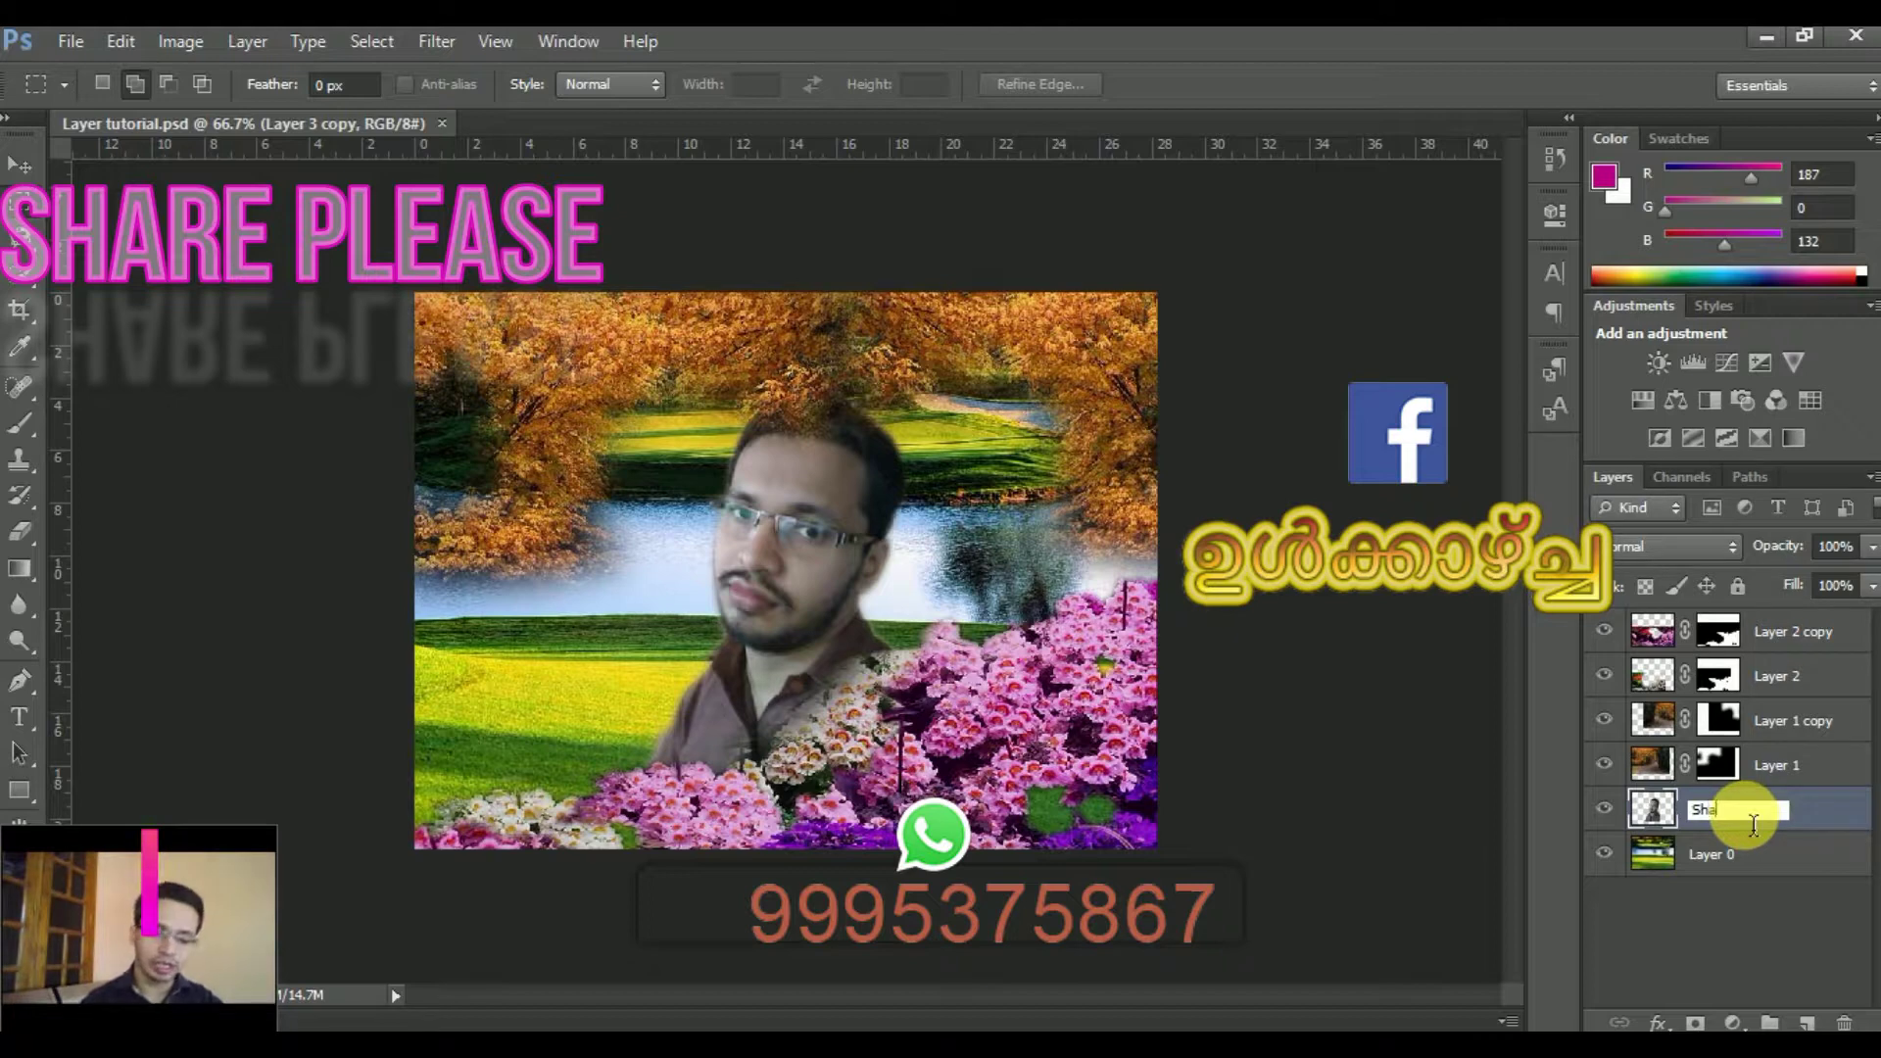
pyautogui.write('hafeequ')
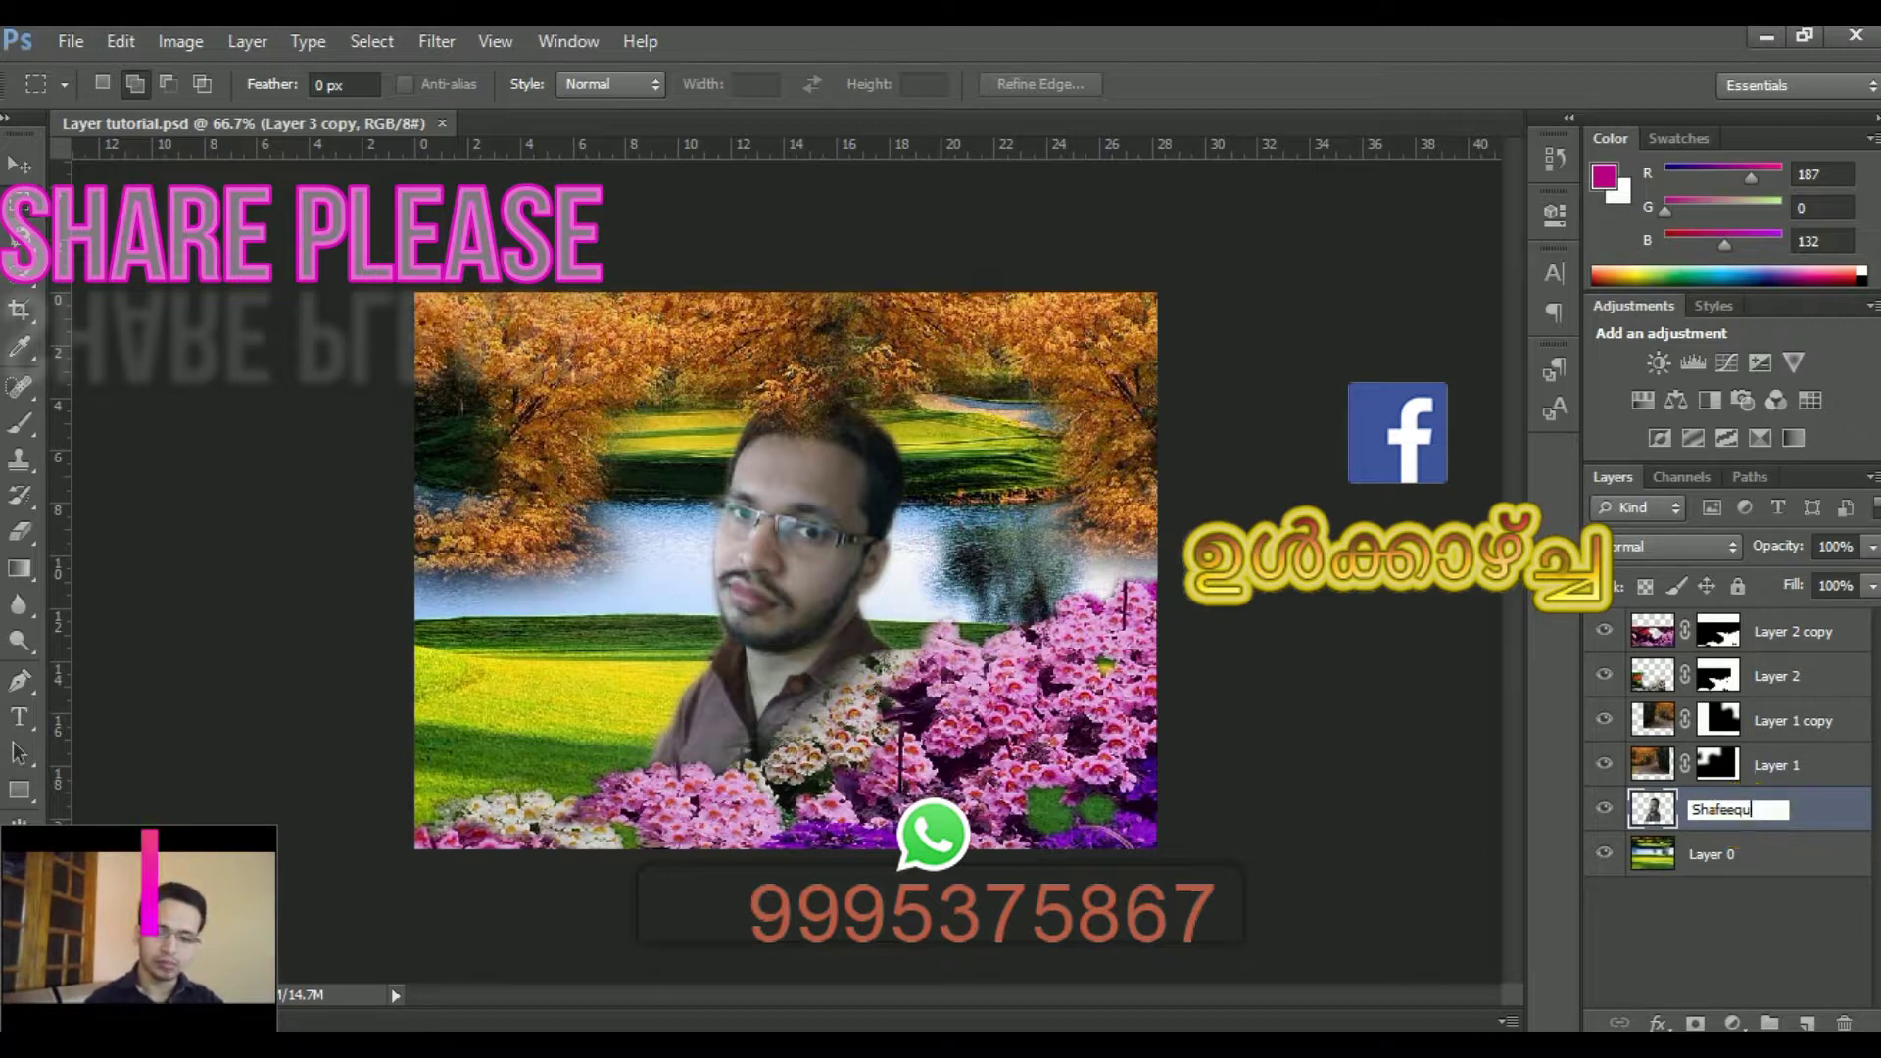
pyautogui.press('Return')
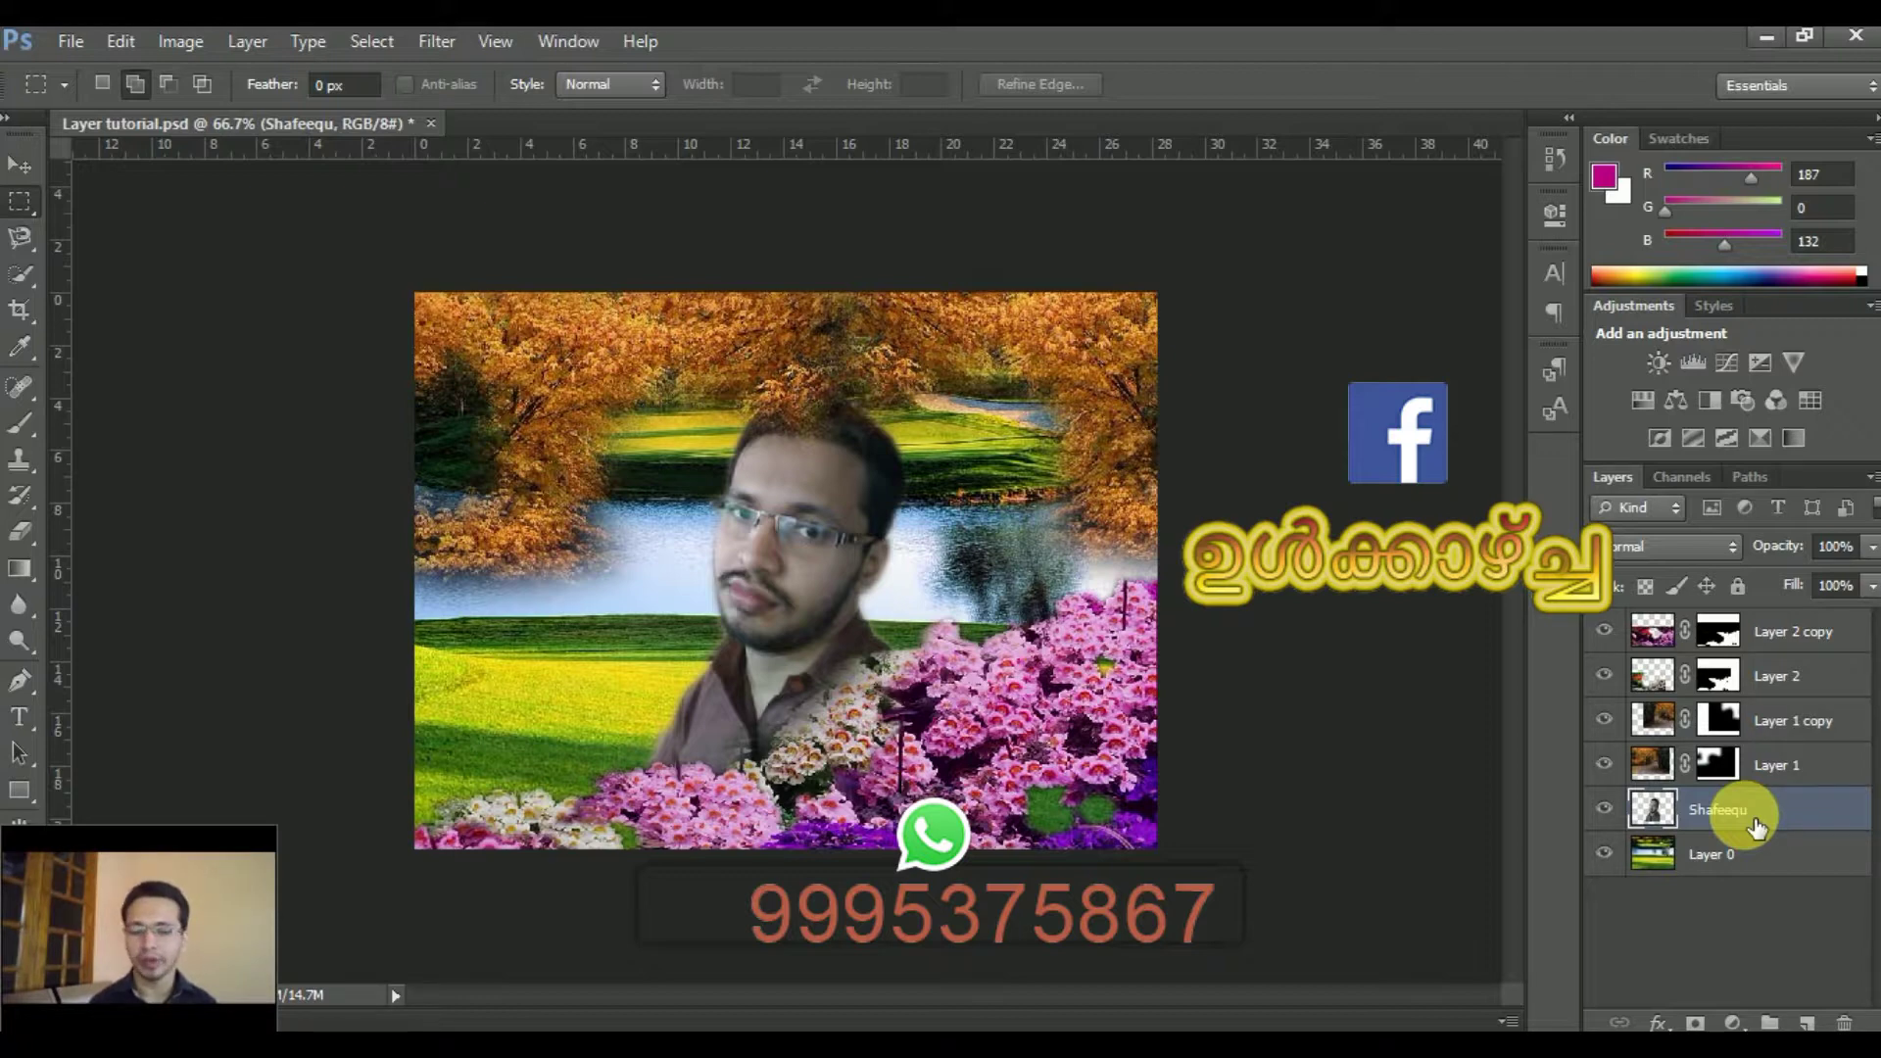
pyautogui.hotkey('ctrl', 'g')
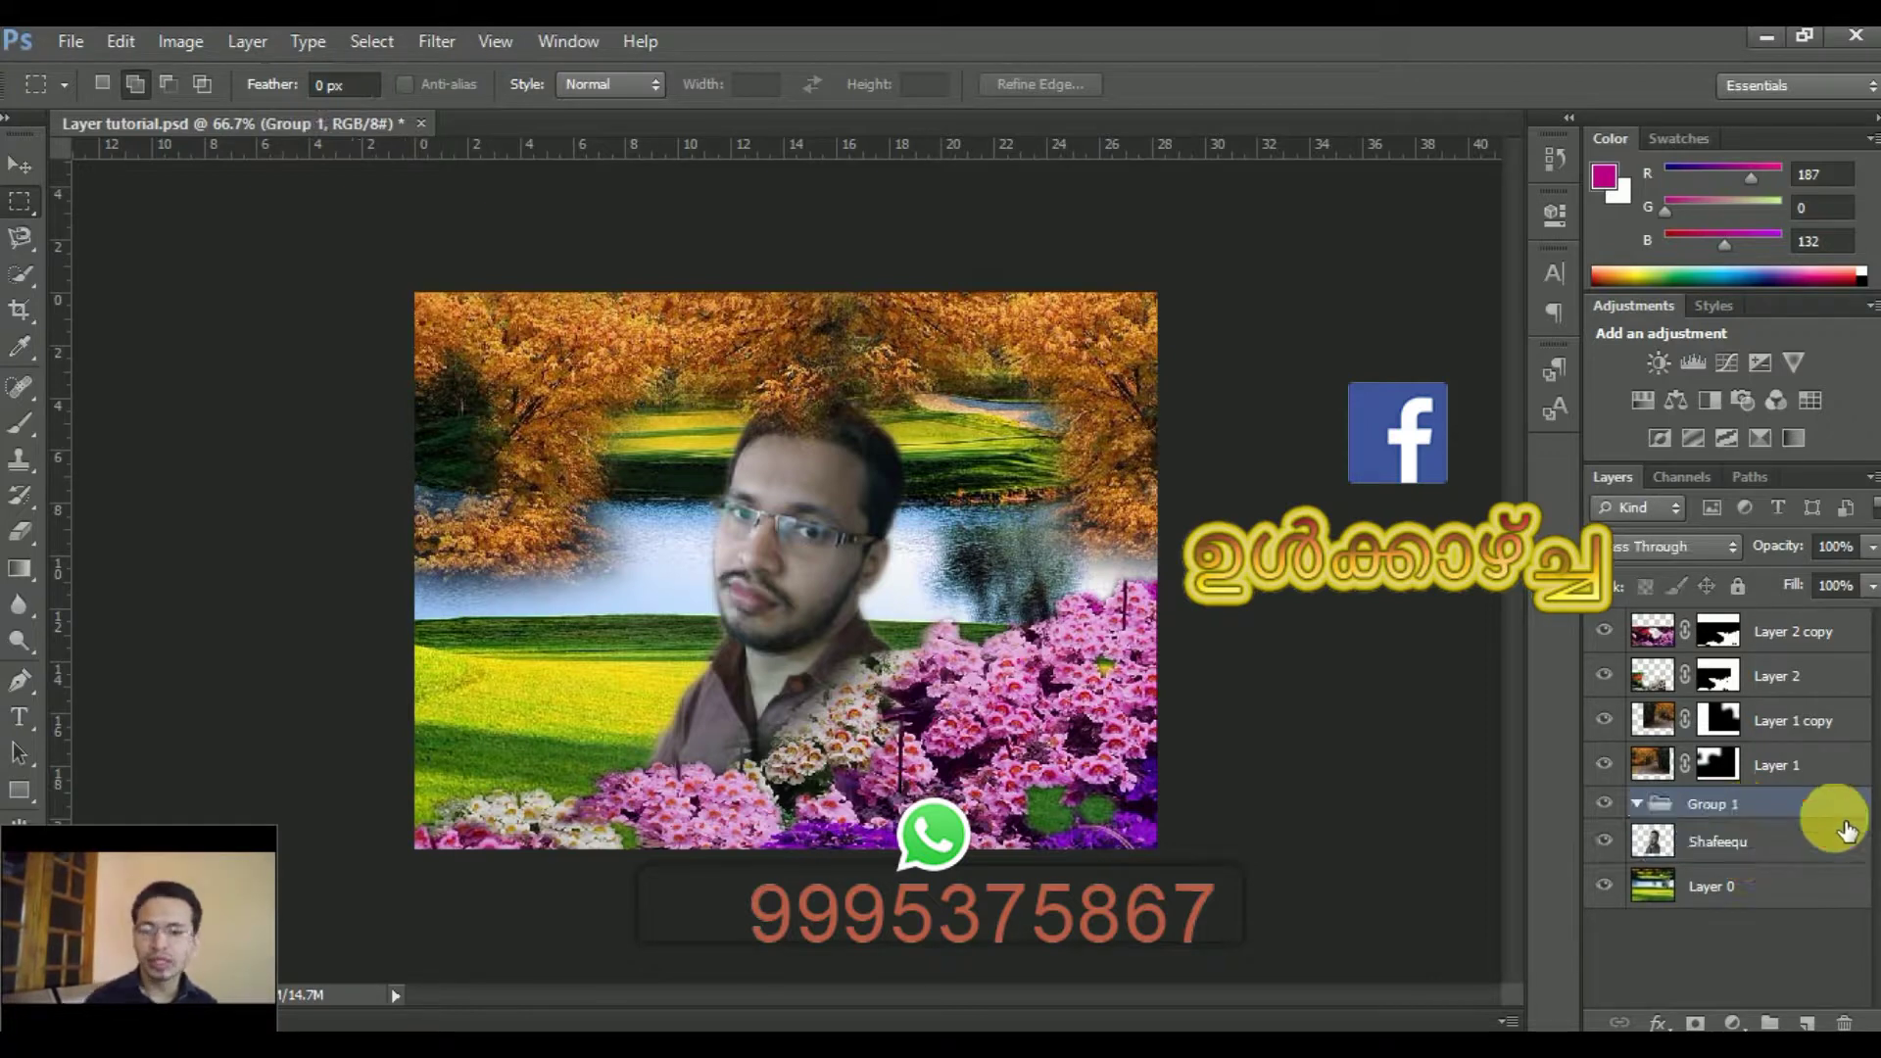
# Step: Start renaming Group 1 in the Layers panel
pyautogui.doubleClick(1737, 804)
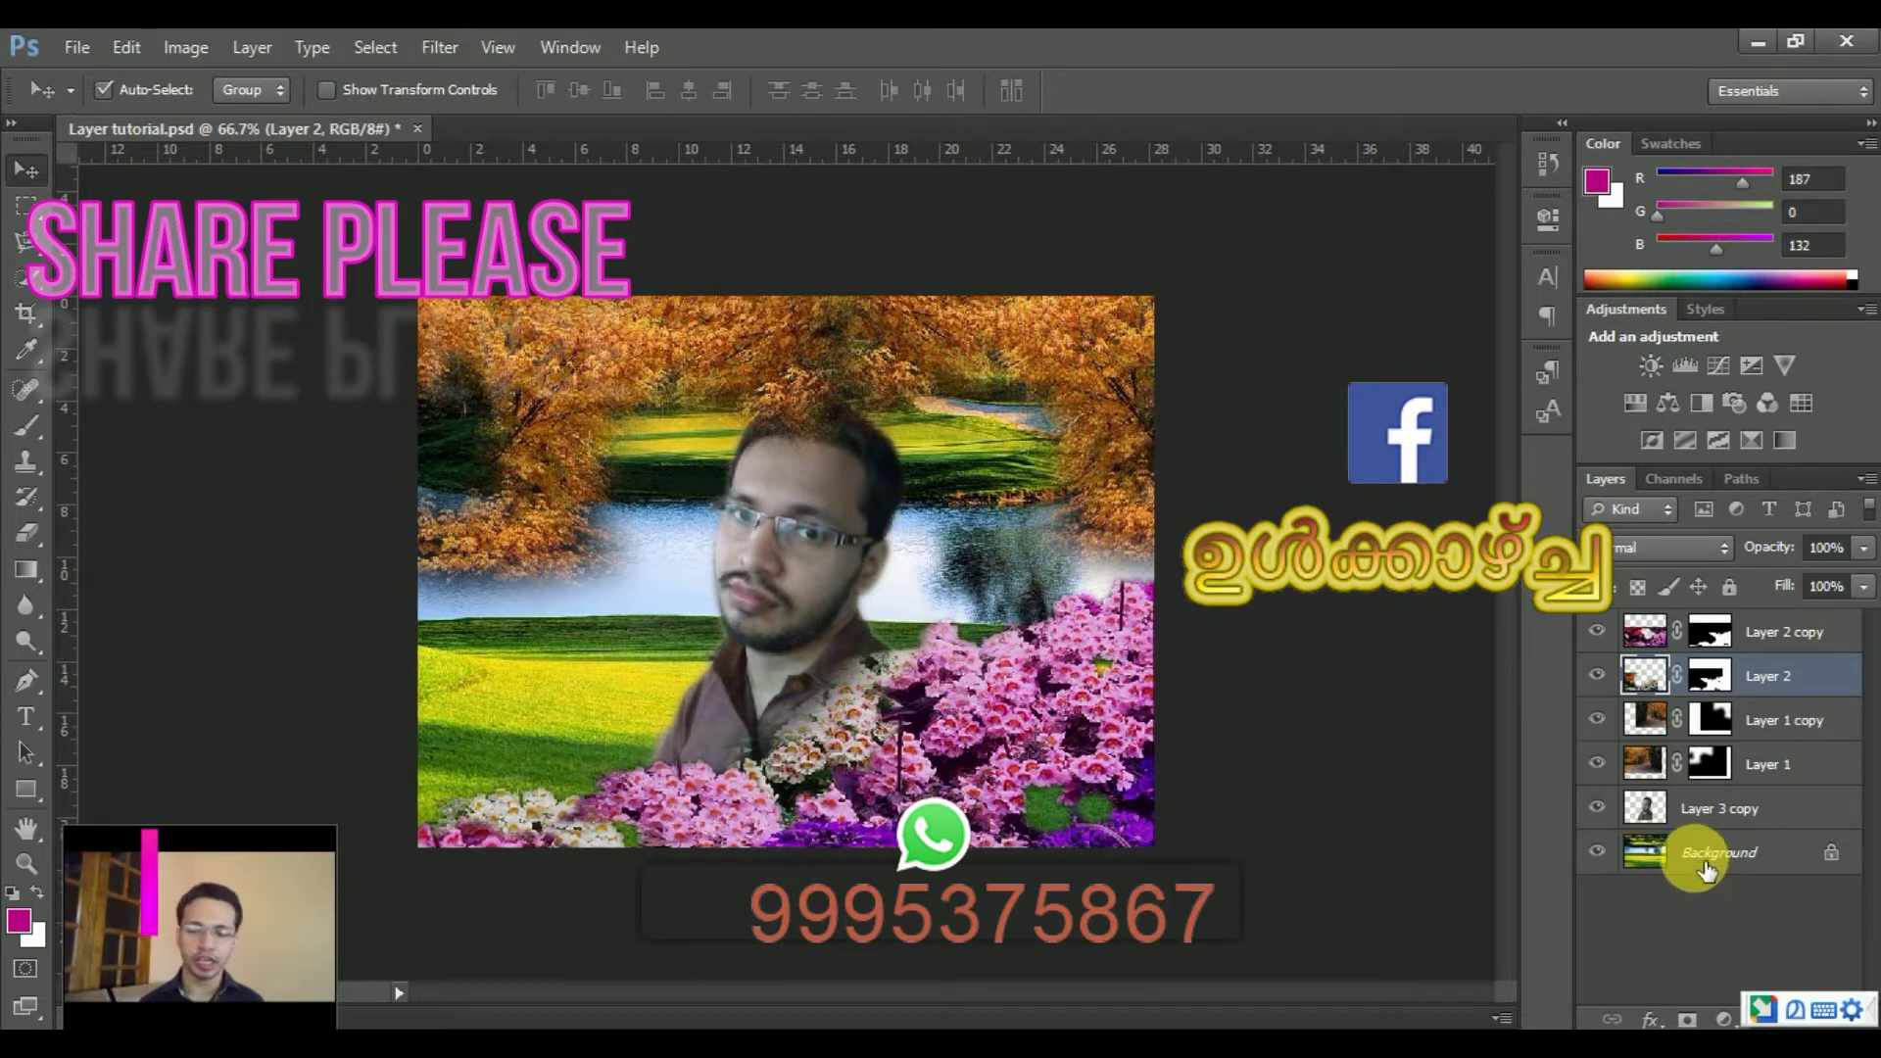
# Step: Convert the locked Background into Layer 0 and nudge the lake landscape slightly right and down
pyautogui.click(1705, 866)
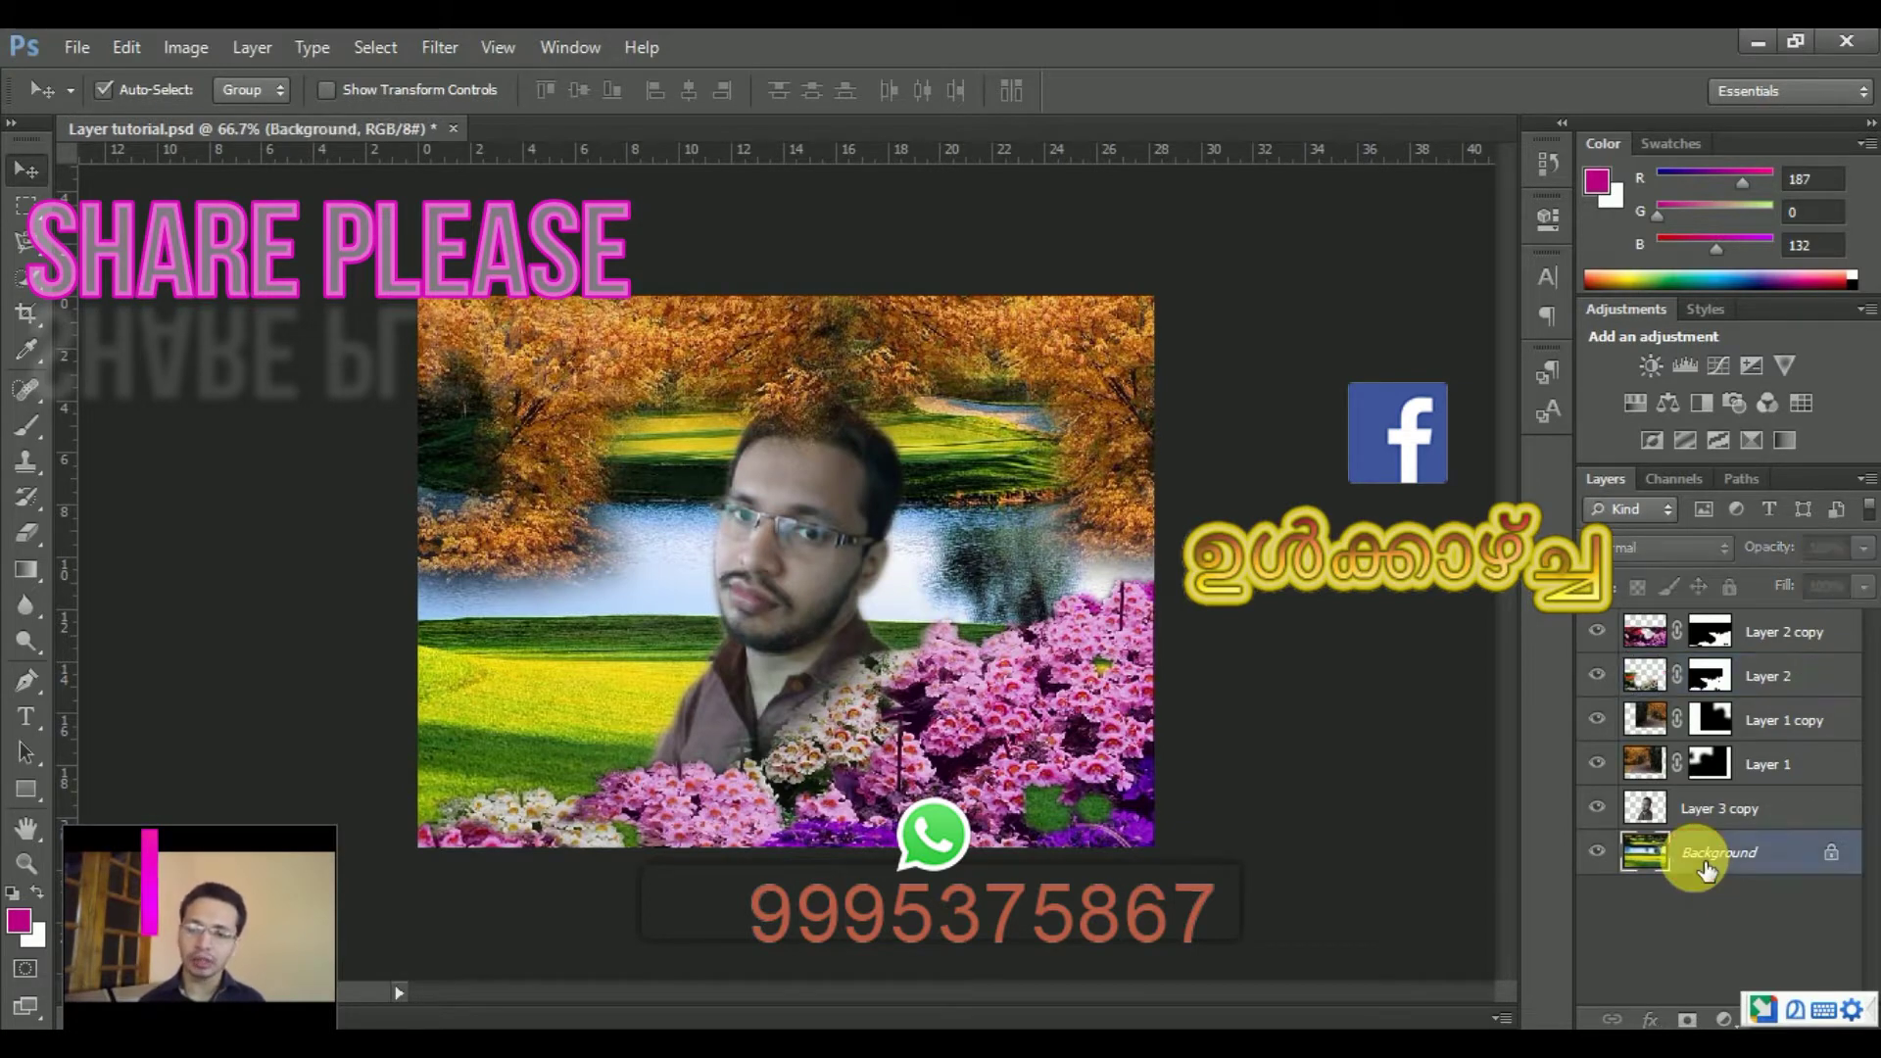
pyautogui.doubleClick(1705, 866)
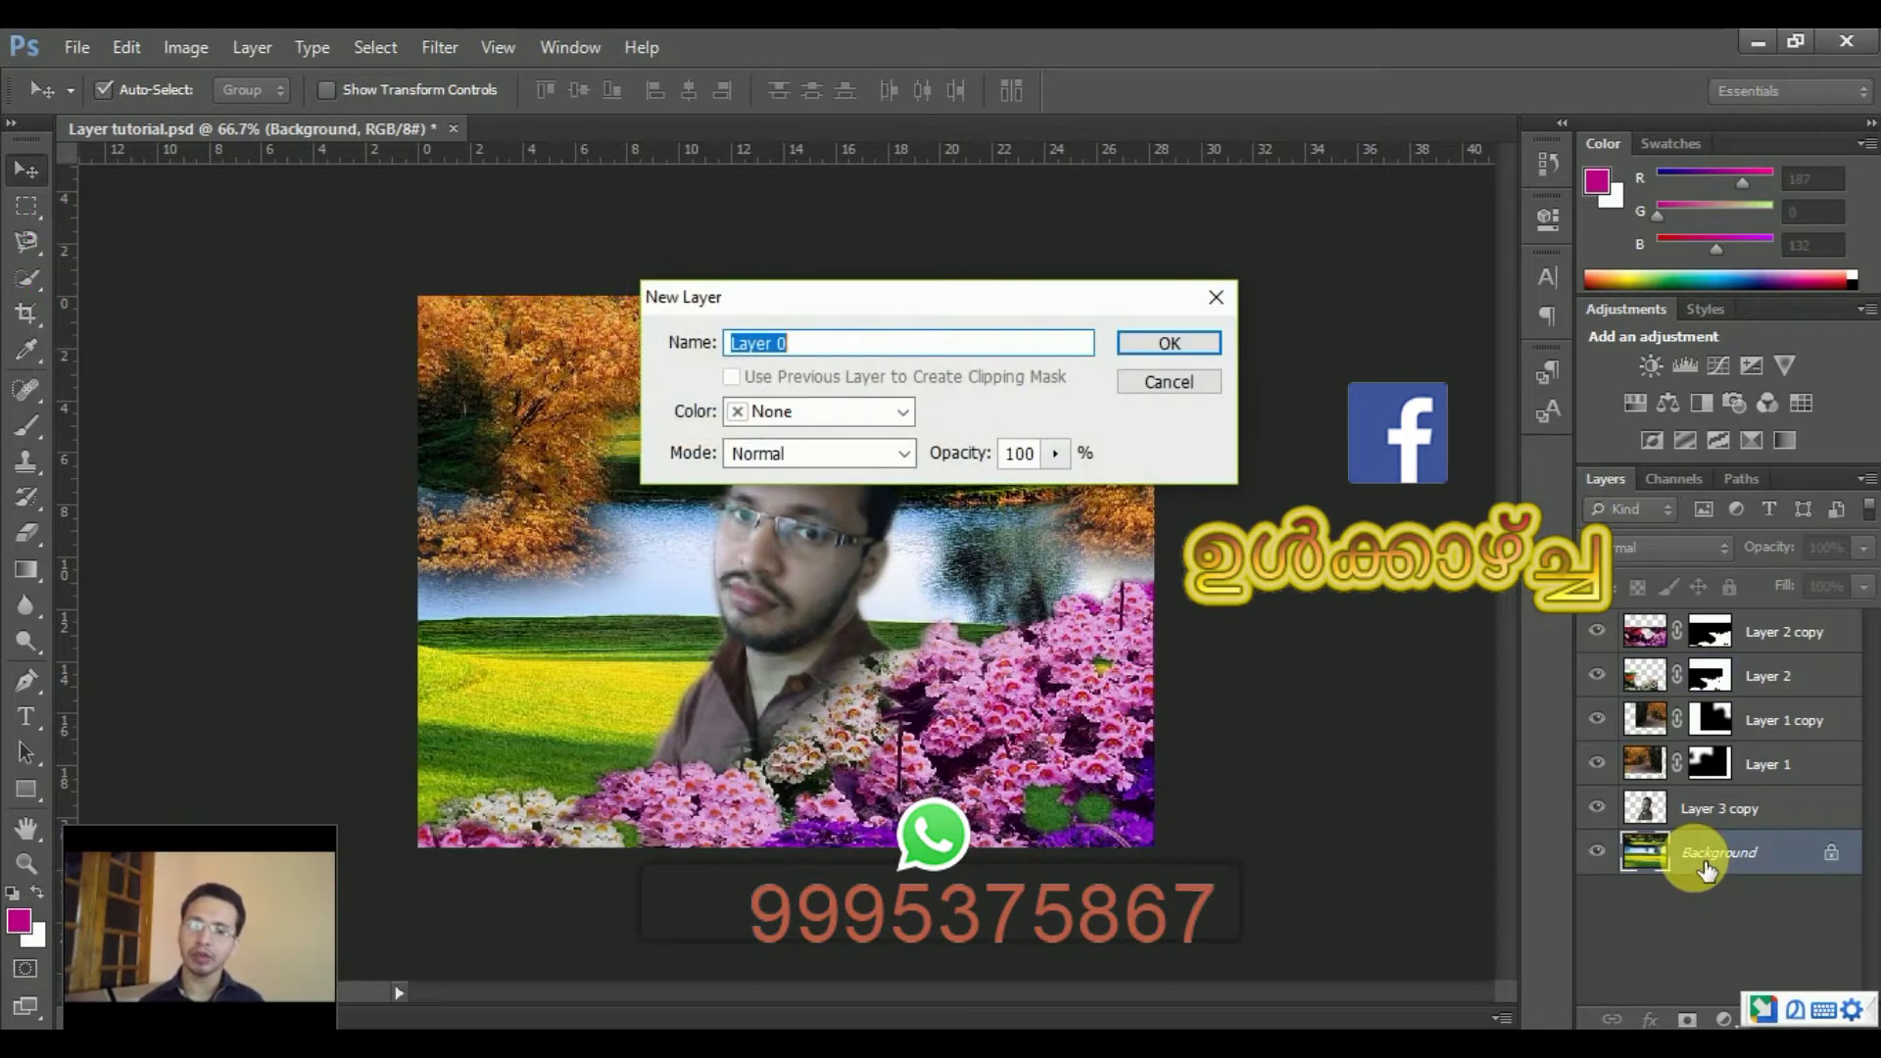
pyautogui.click(1186, 344)
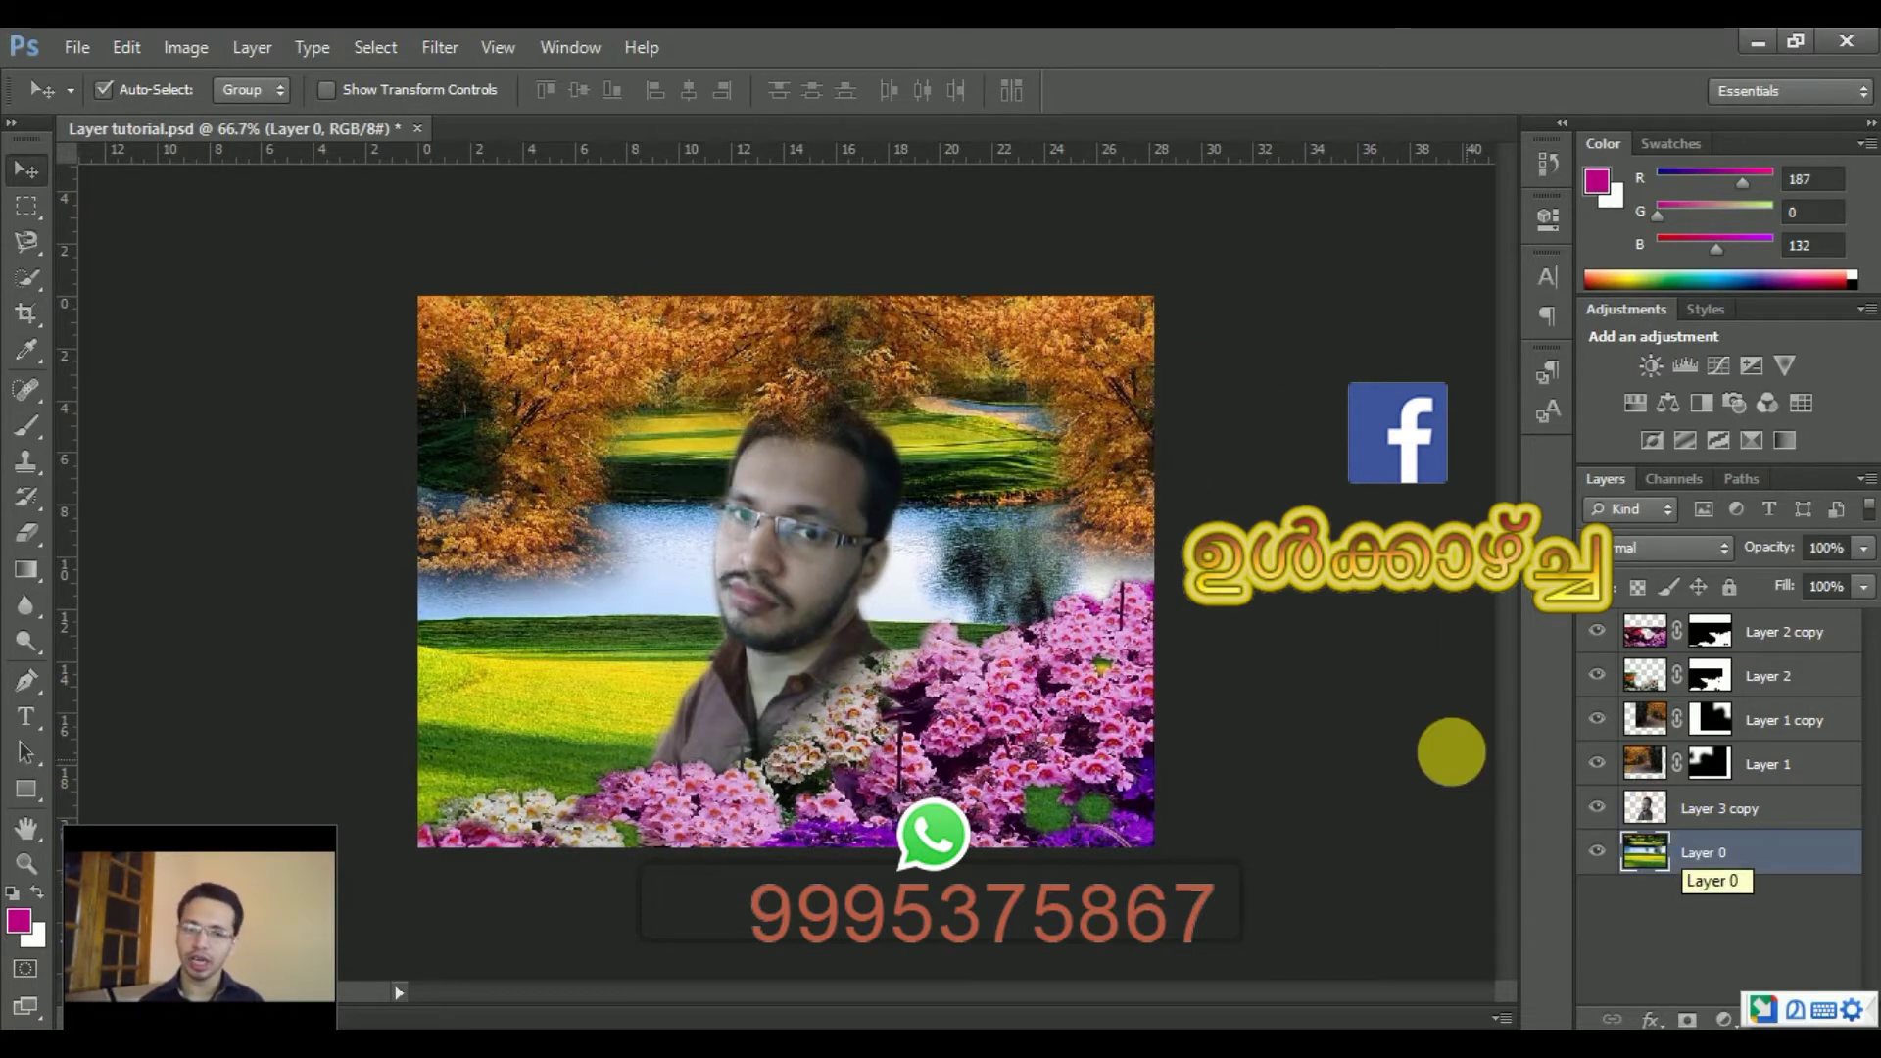
pyautogui.moveTo(527, 698); pyautogui.dragTo(528, 670)
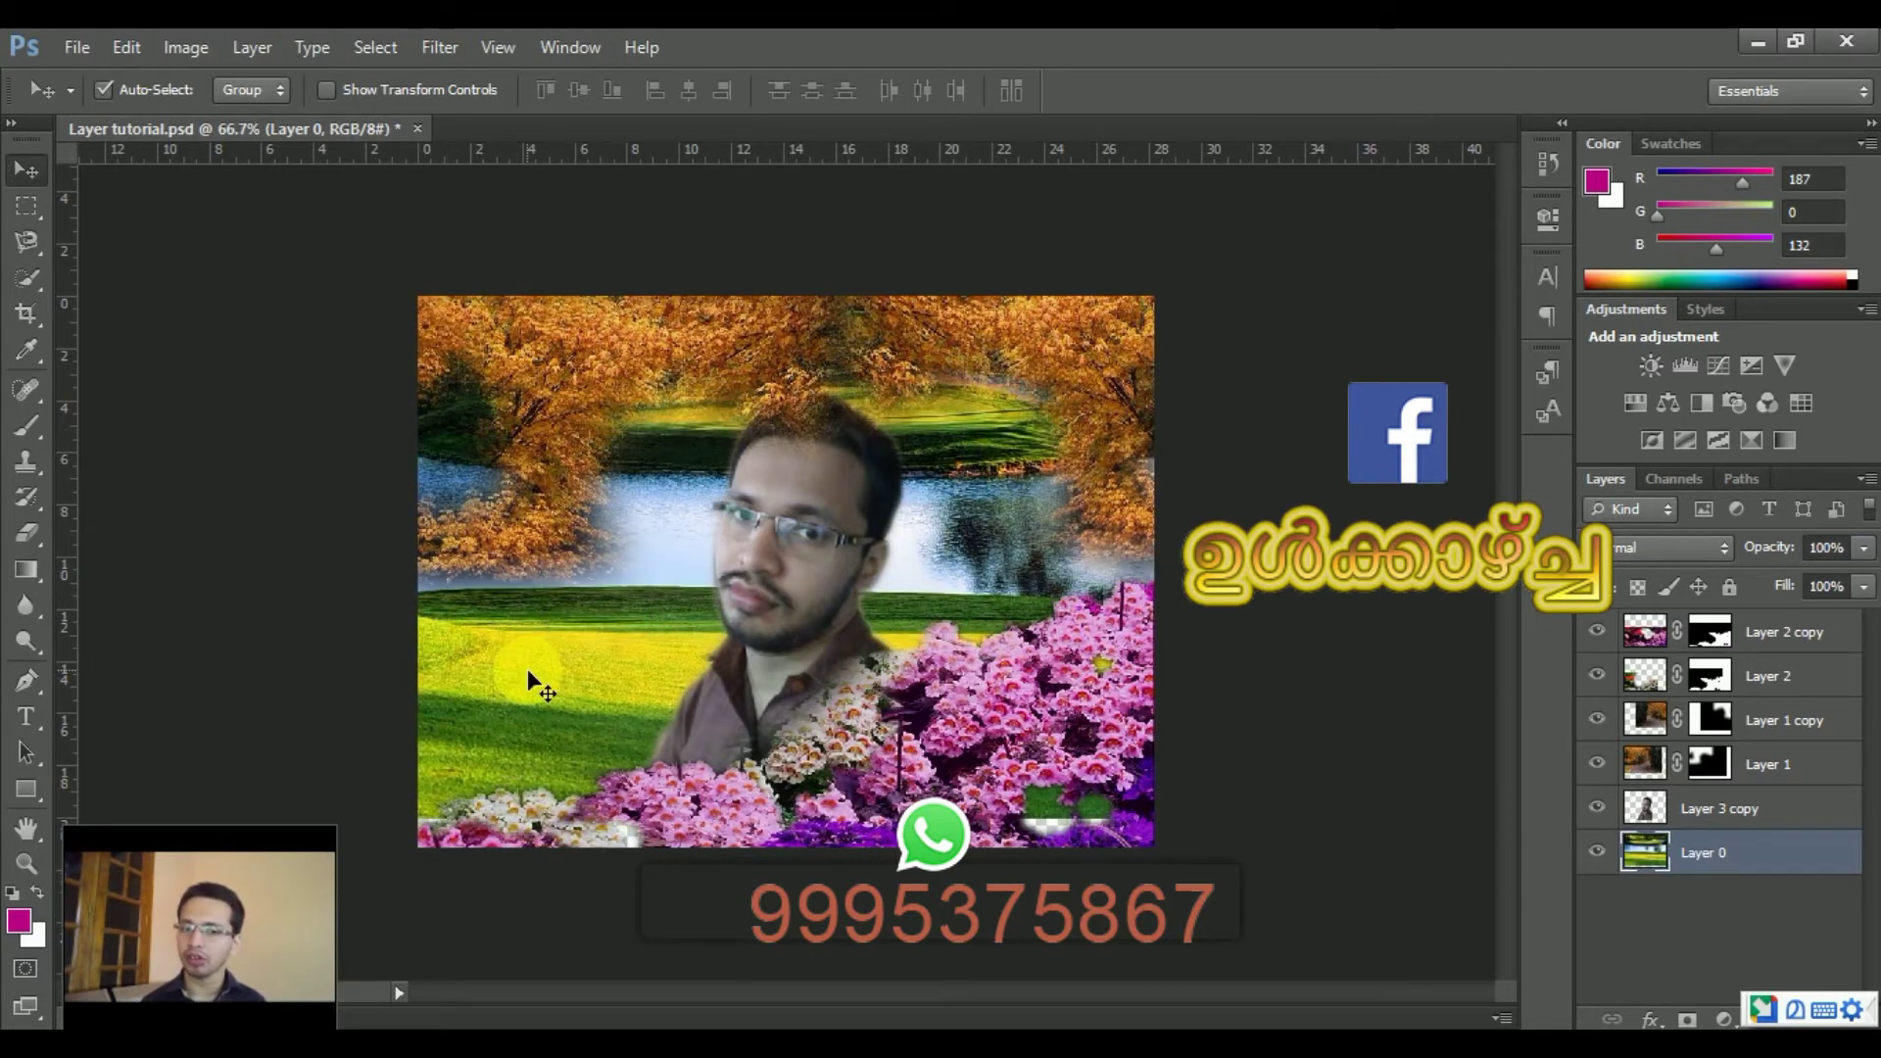